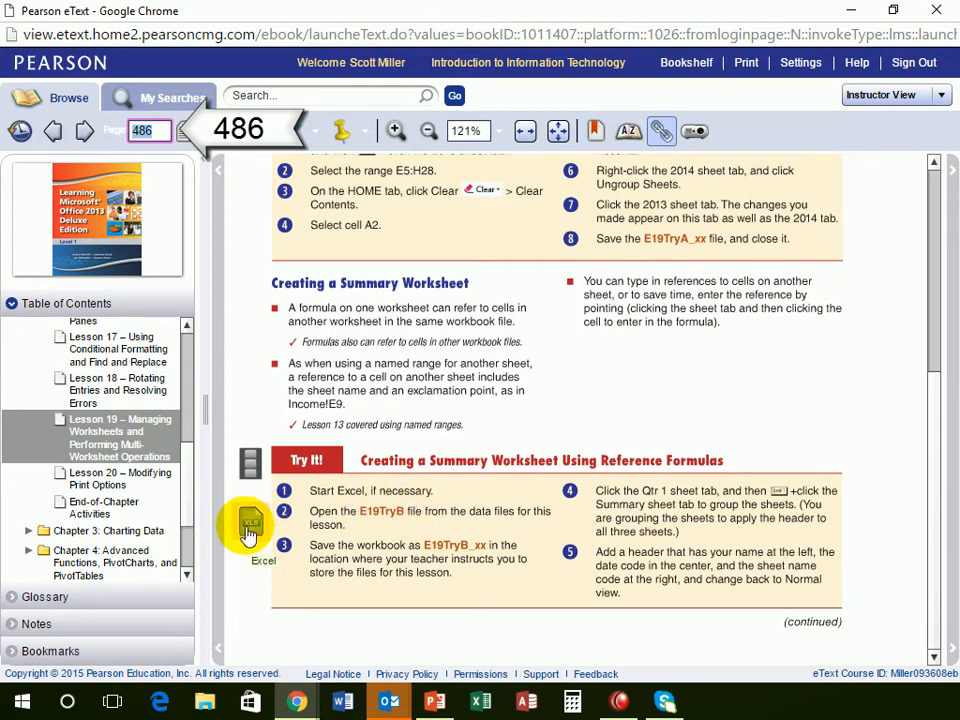
Open the E19TryB workbook in Excel from the IIT, Excel, Chapter2 folder inside the Class Files desktop shortcut.
left_click(851, 12)
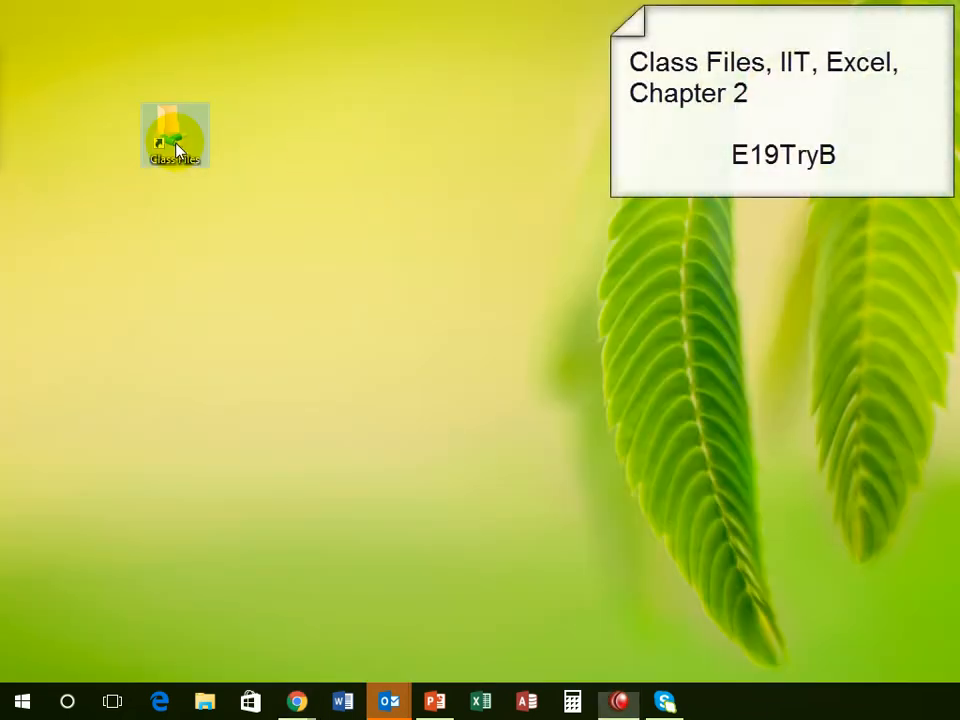
double_click(175, 150)
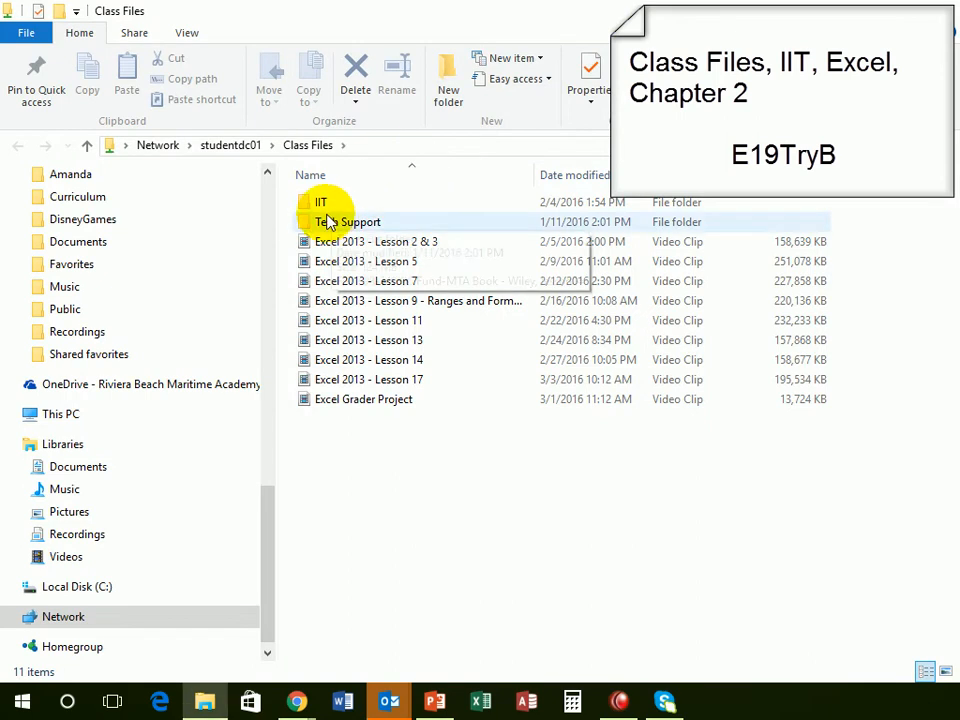
double_click(322, 205)
double_click(322, 205)
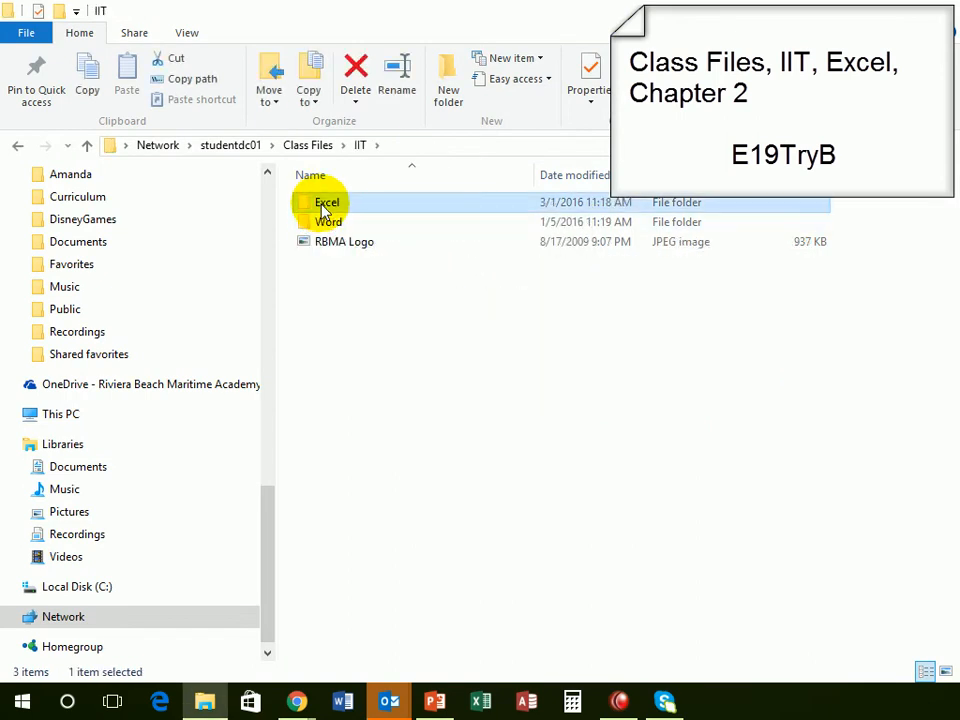
double_click(326, 222)
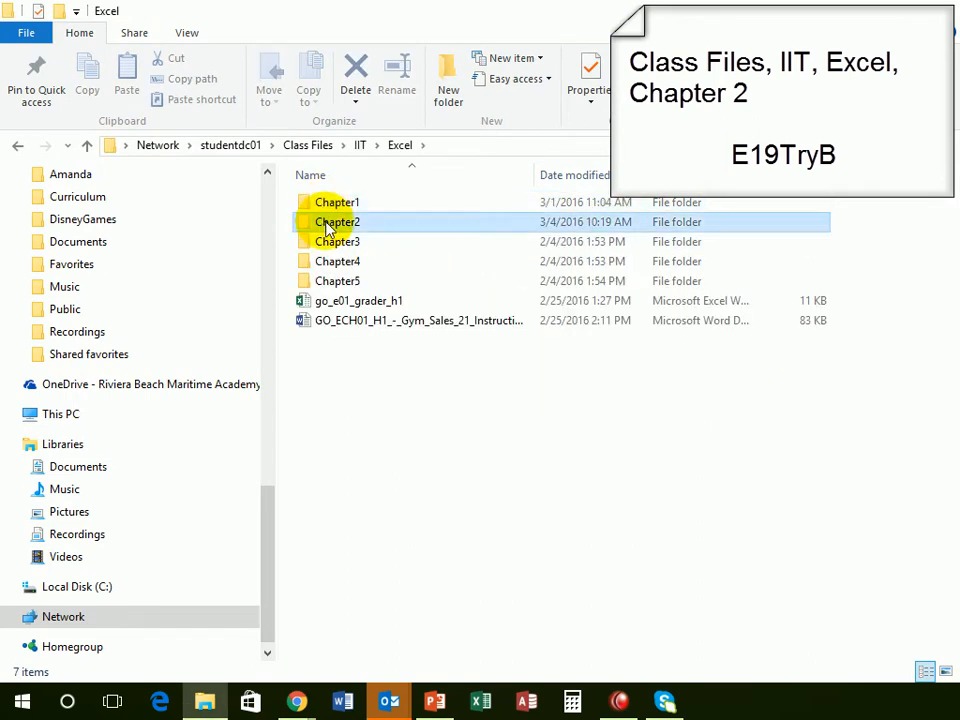
scroll(396, 323, "down", 3)
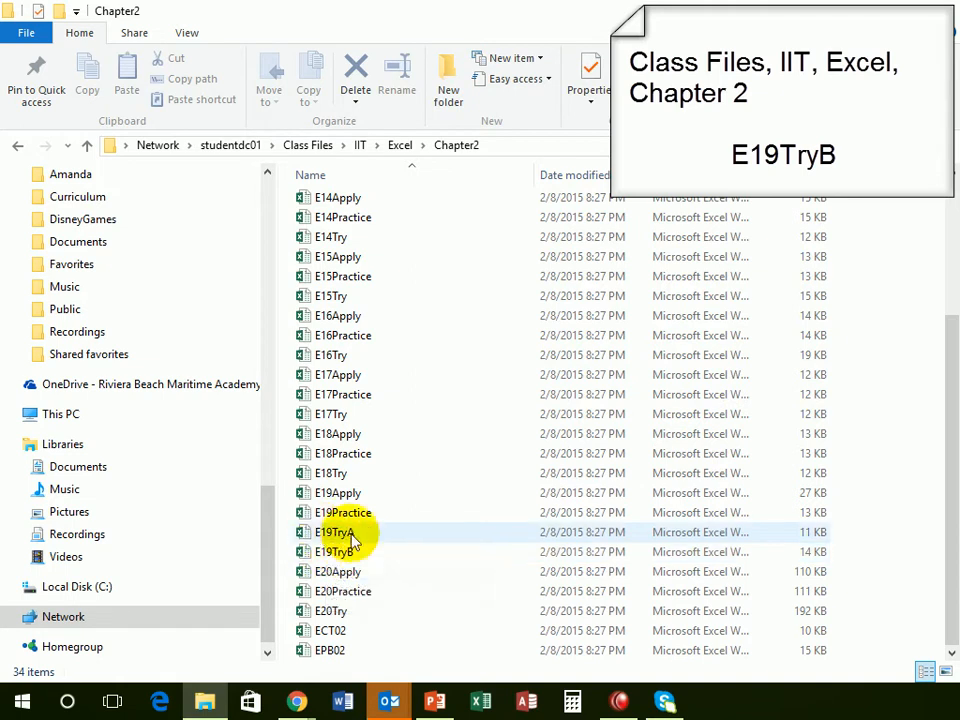
left_click(304, 558)
double_click(304, 558)
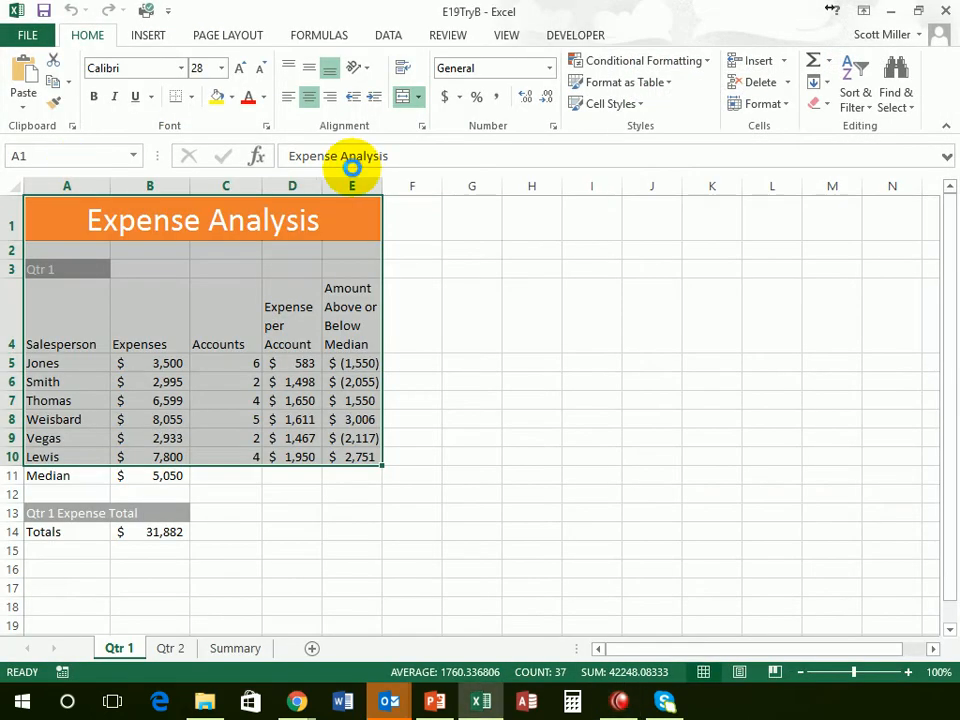
left_click(436, 298)
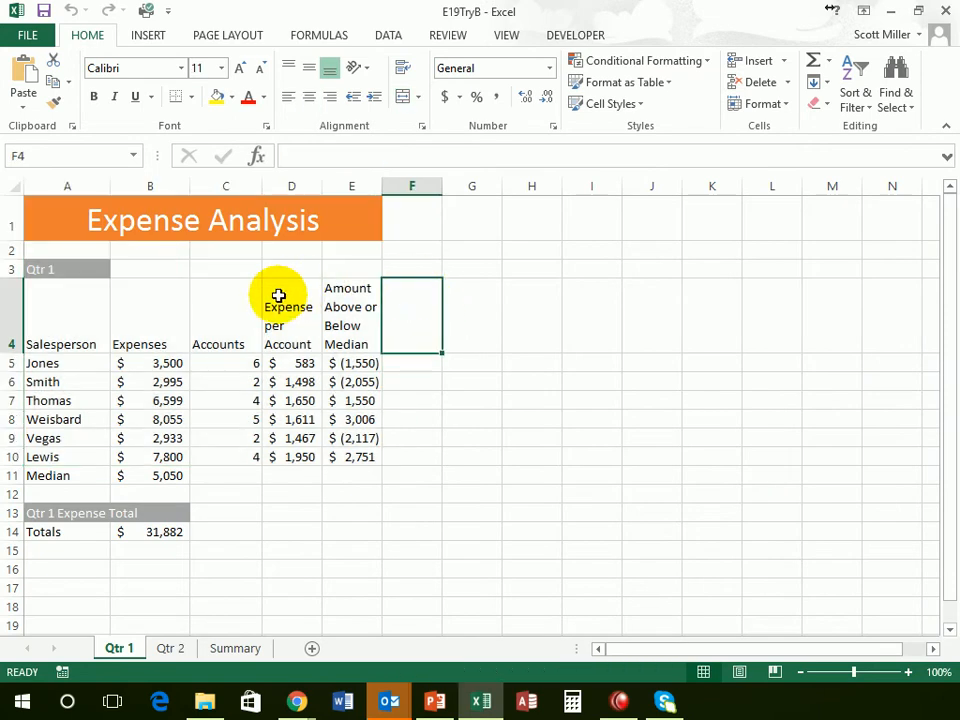
Start saving a copy of the workbook in Documents, create a folder named March 11 there and enter it.
left_click(34, 34)
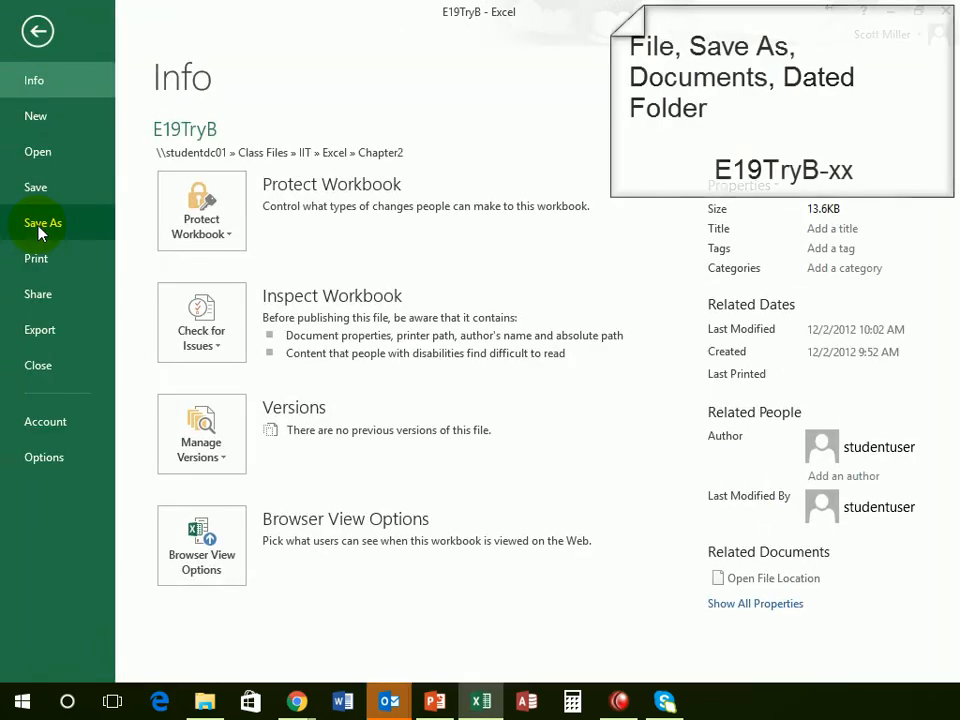
left_click(12, 228)
left_click(338, 308)
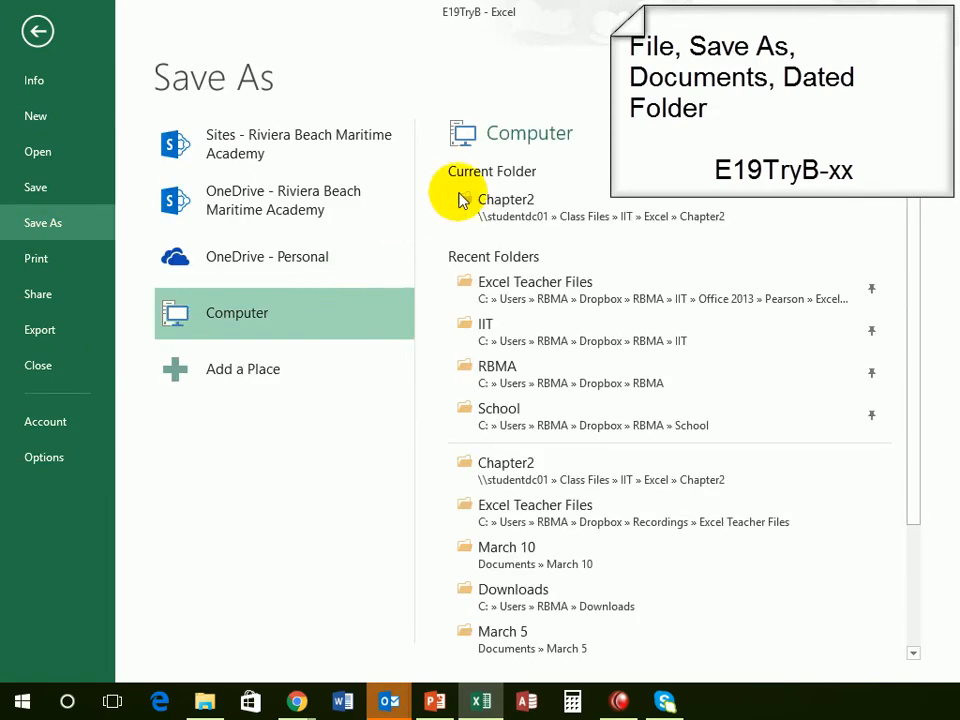
left_click_drag(917, 463, 741, 561)
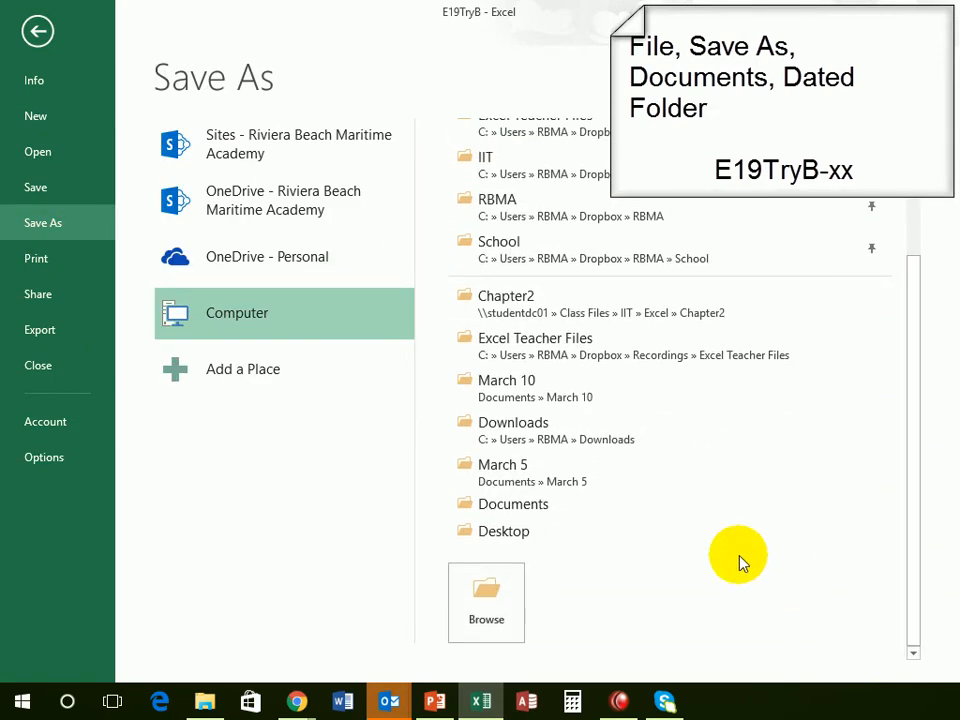
left_click(565, 508)
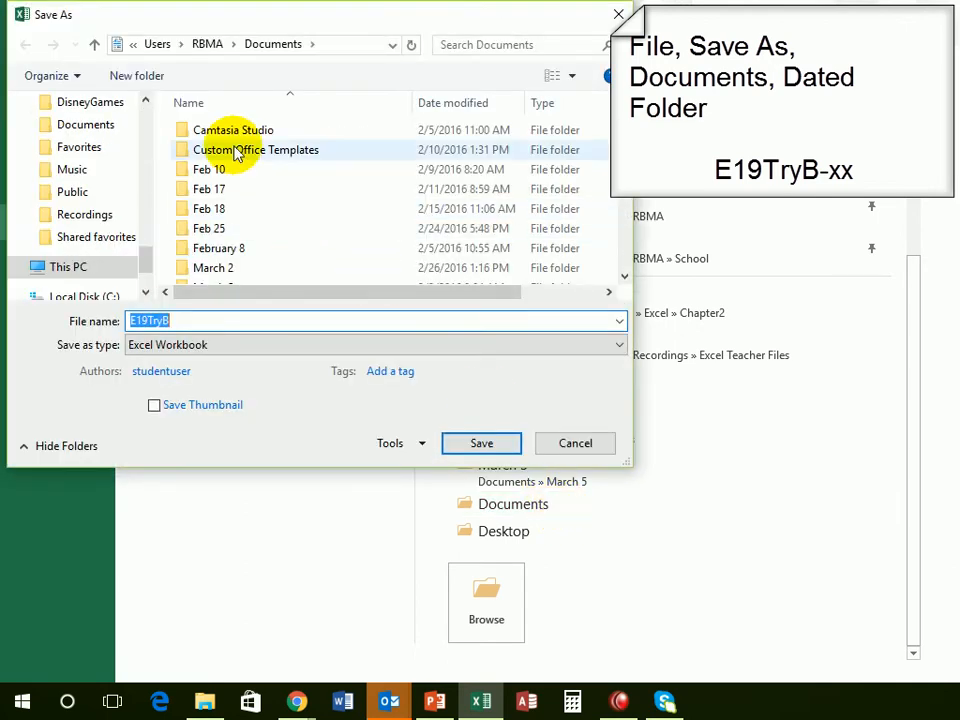
left_click(135, 78)
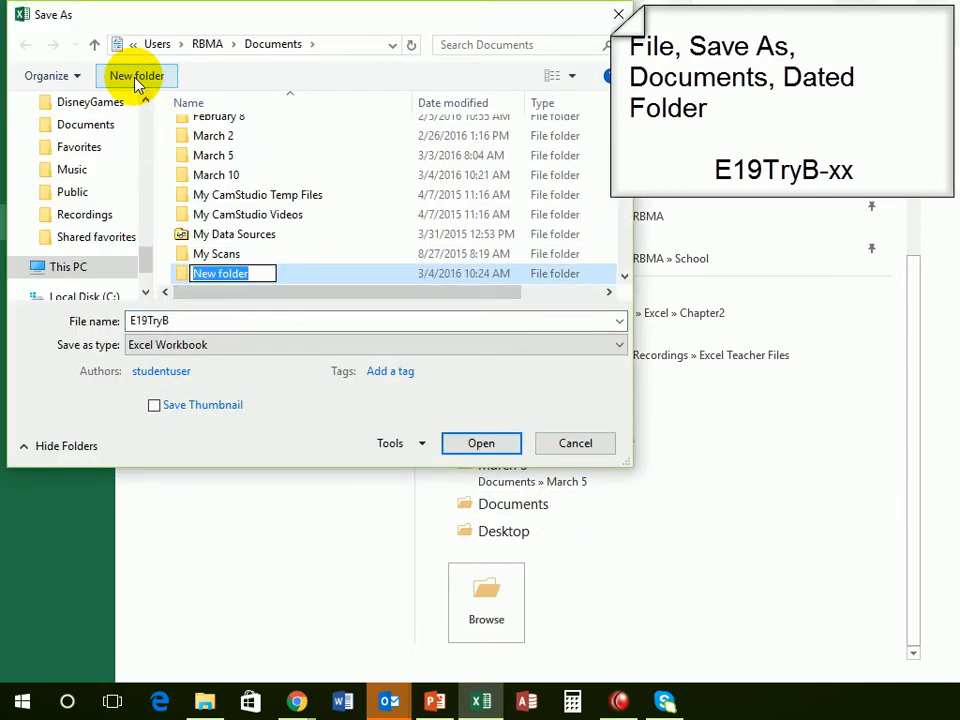
type("March")
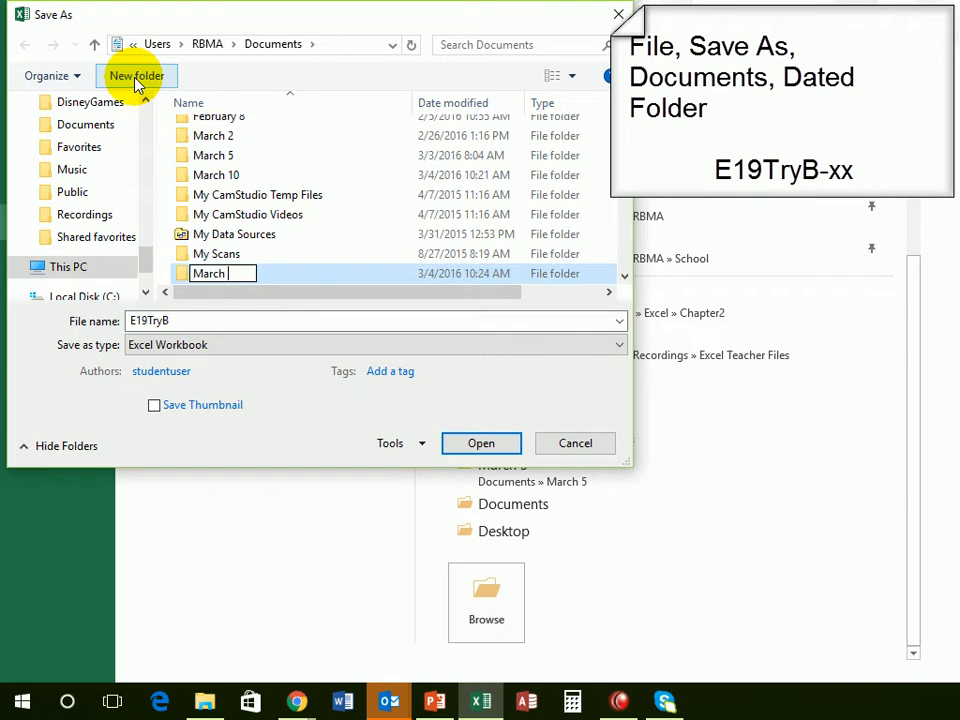
key("Return")
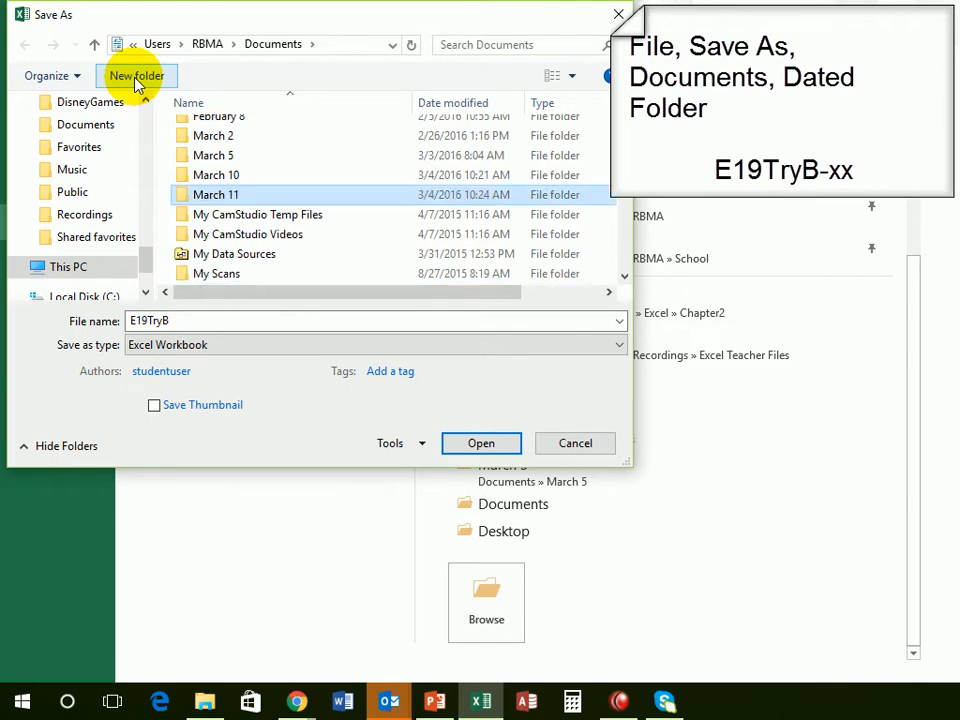
key("Return")
Name the workbook copy E19TryB-sm and save it in the March 11 folder.
double_click(227, 323)
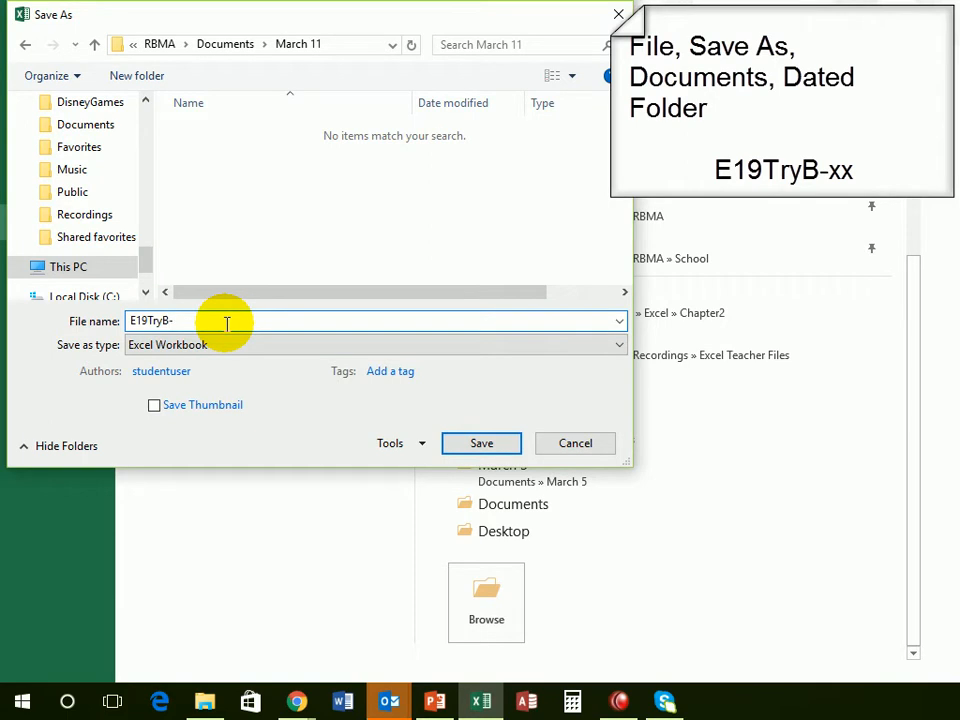
type("E19TryB-sm")
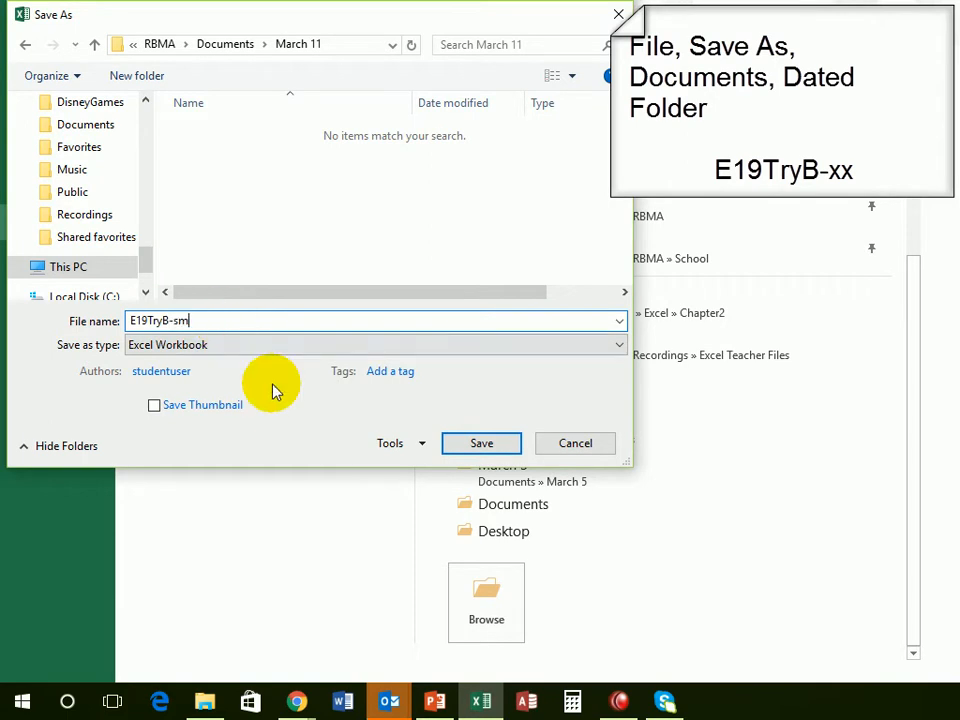
left_click(485, 446)
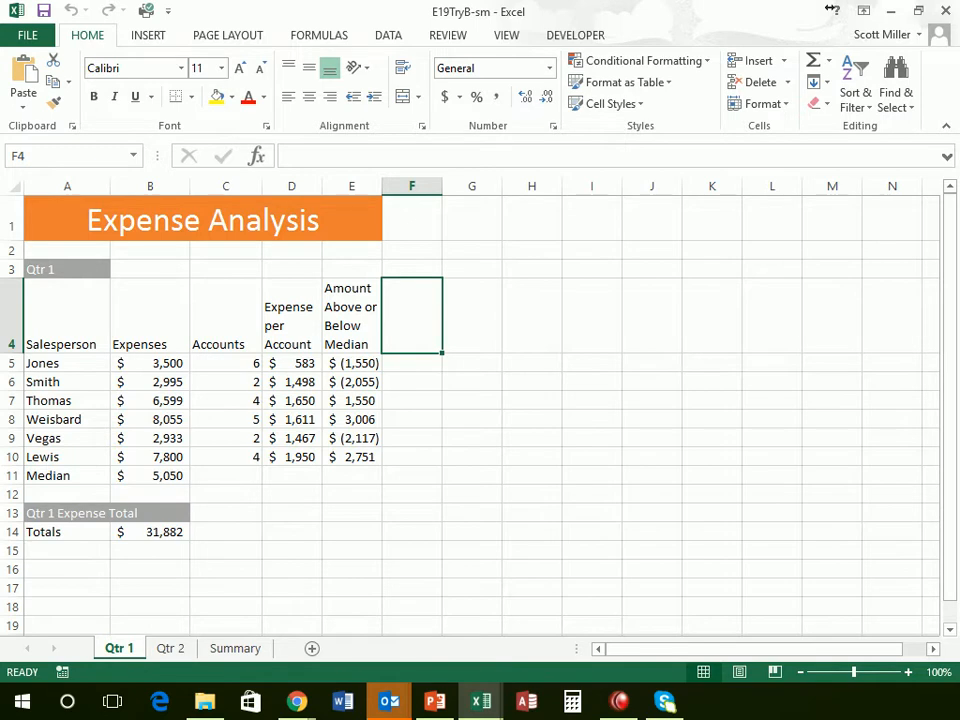
Create a copy of the Qtr 1 sheet within the same workbook, placed before the Summary sheet.
left_click(323, 590)
left_click(268, 531)
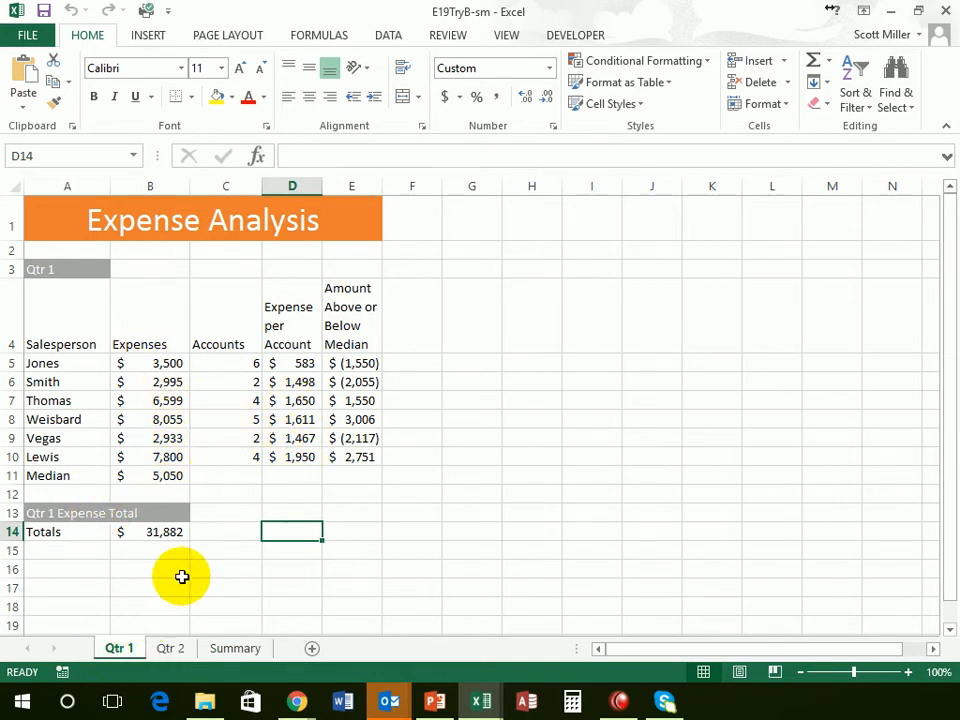
right_click(118, 651)
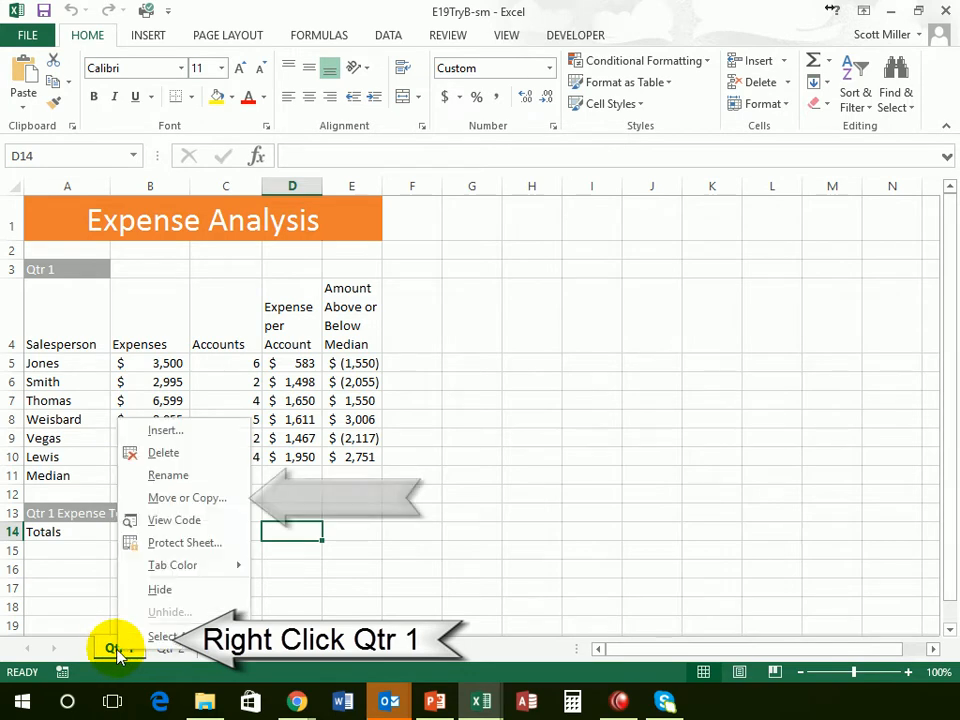
left_click(163, 499)
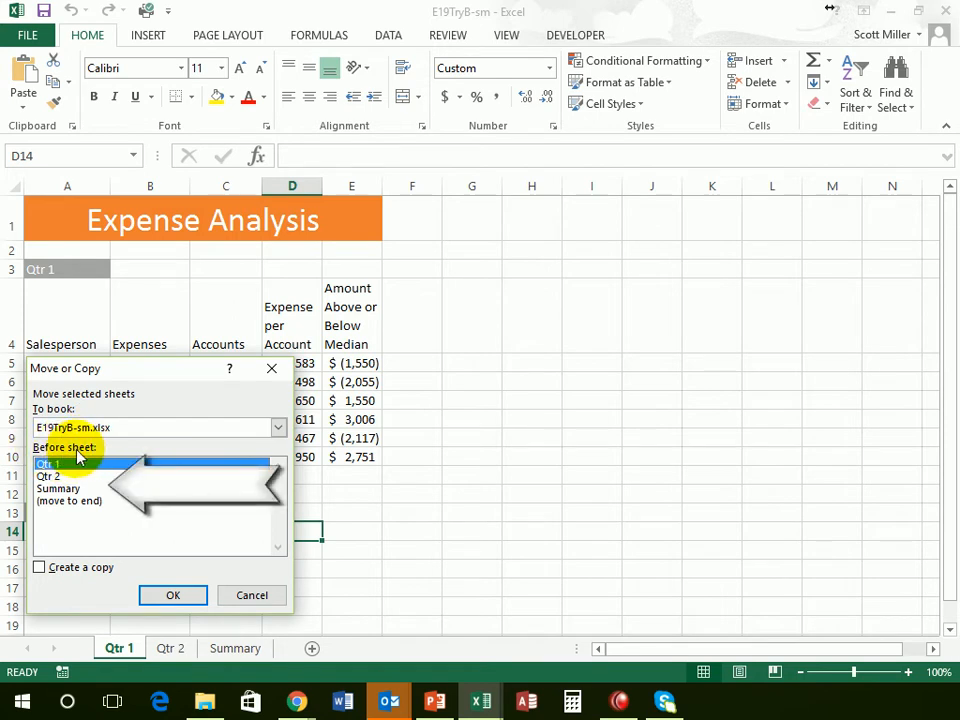
left_click(60, 488)
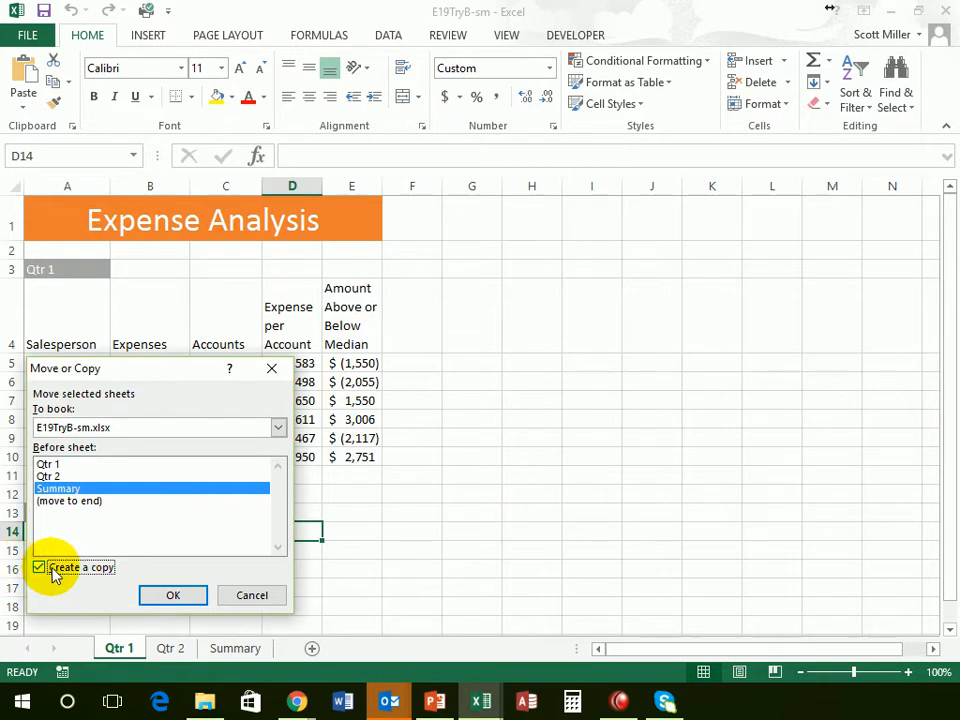
left_click(174, 596)
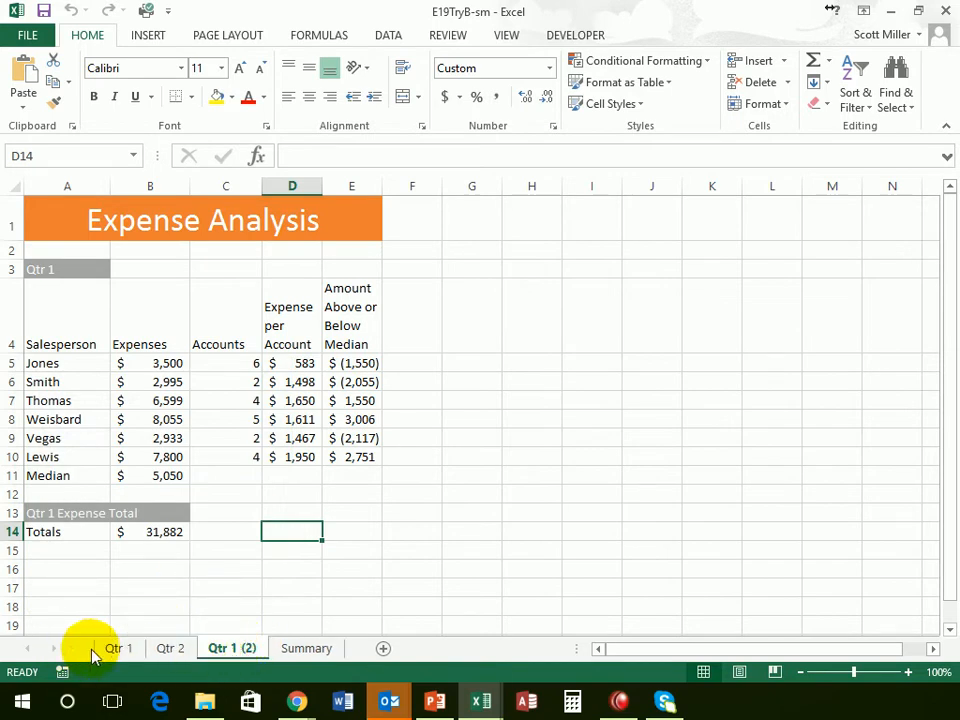
Rename the copied sheet Qtr 1 (2) as Qtr 3.
right_click(230, 650)
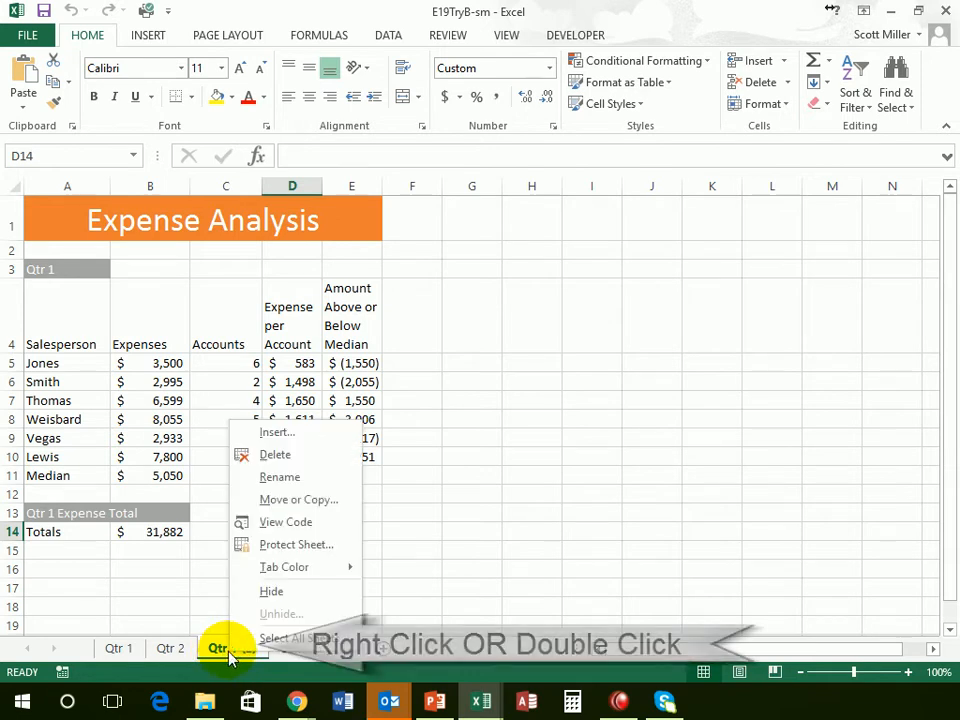
left_click(285, 480)
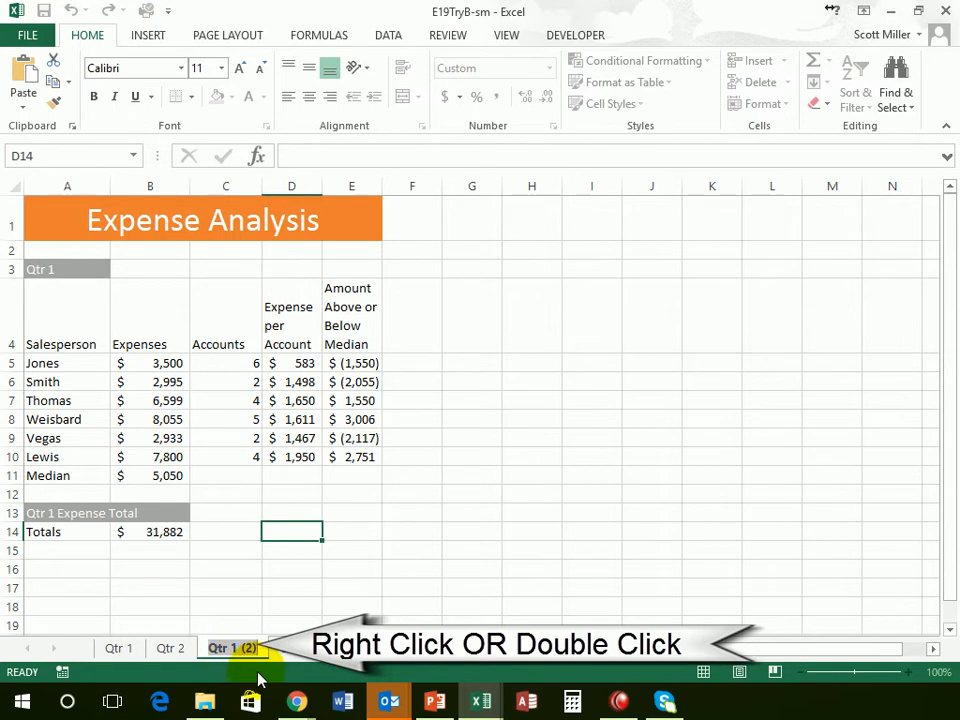
type("Qtr 3")
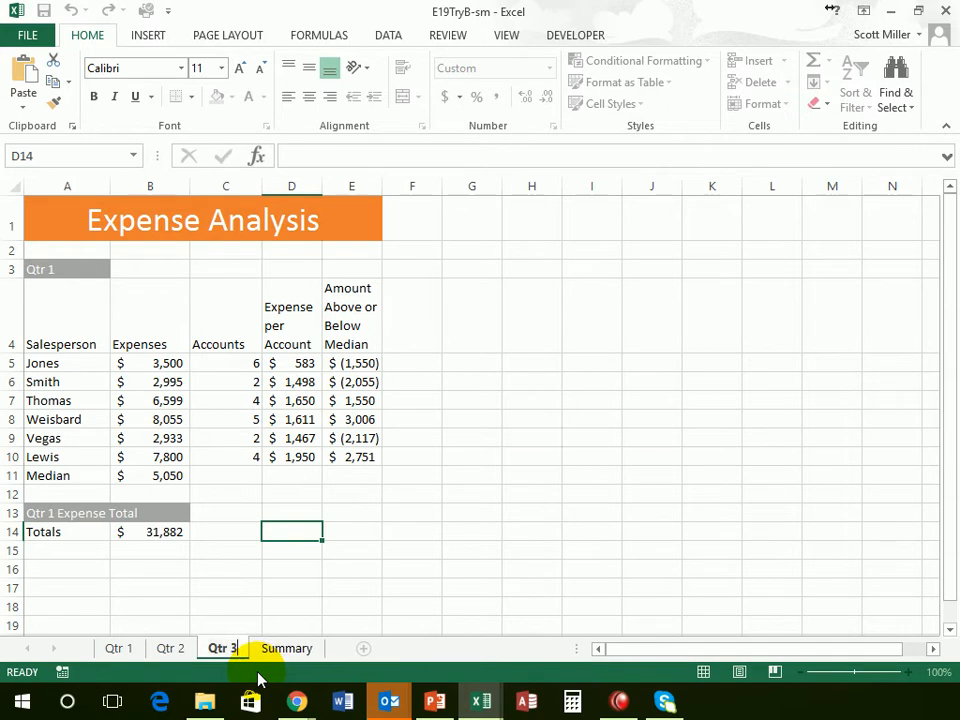
key("Return")
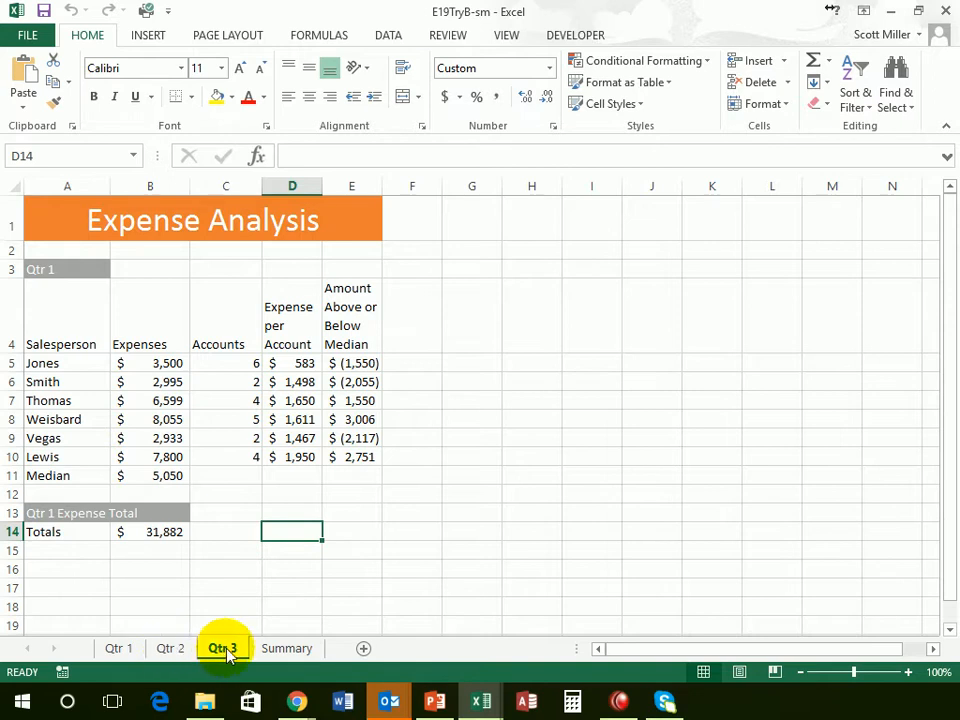
Copy the Qtr 2 sheet to just before Summary and name the copy Qtr 4.
left_click(172, 648)
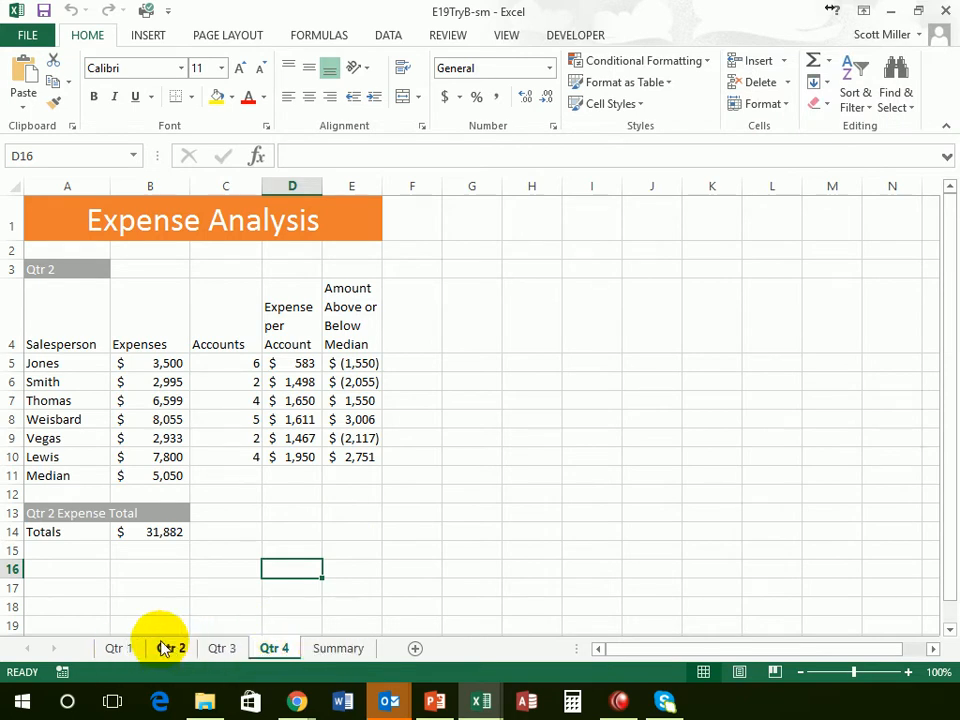
Go through the four quarter sheets and move the Summary sheet in front of Qtr 1.
left_click(119, 649)
left_click(170, 650)
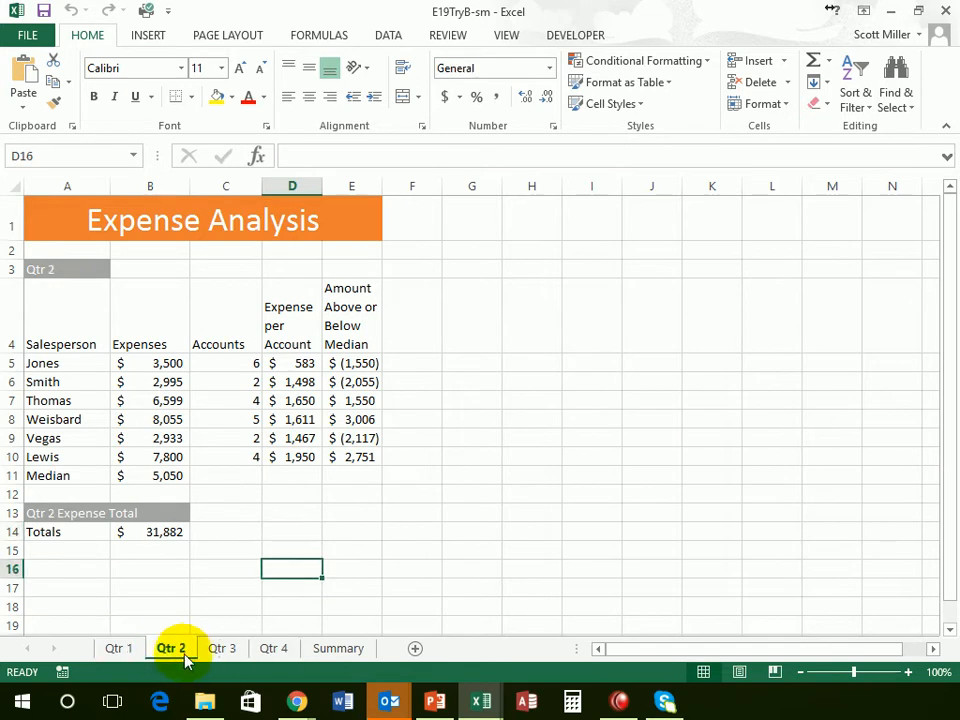
left_click(220, 650)
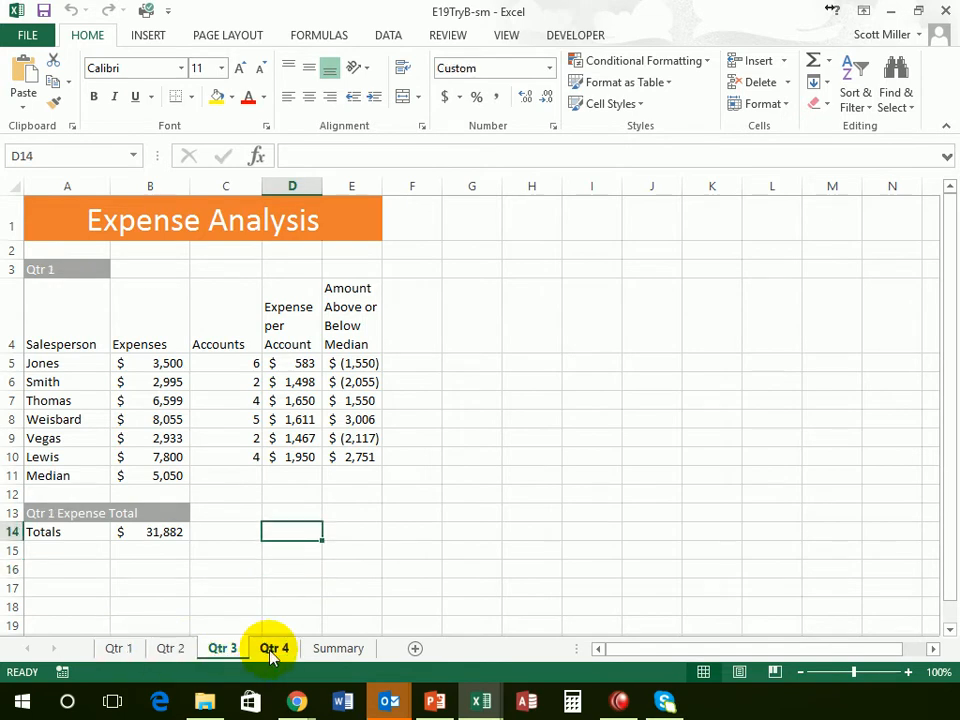
left_click(270, 652)
left_click(343, 652)
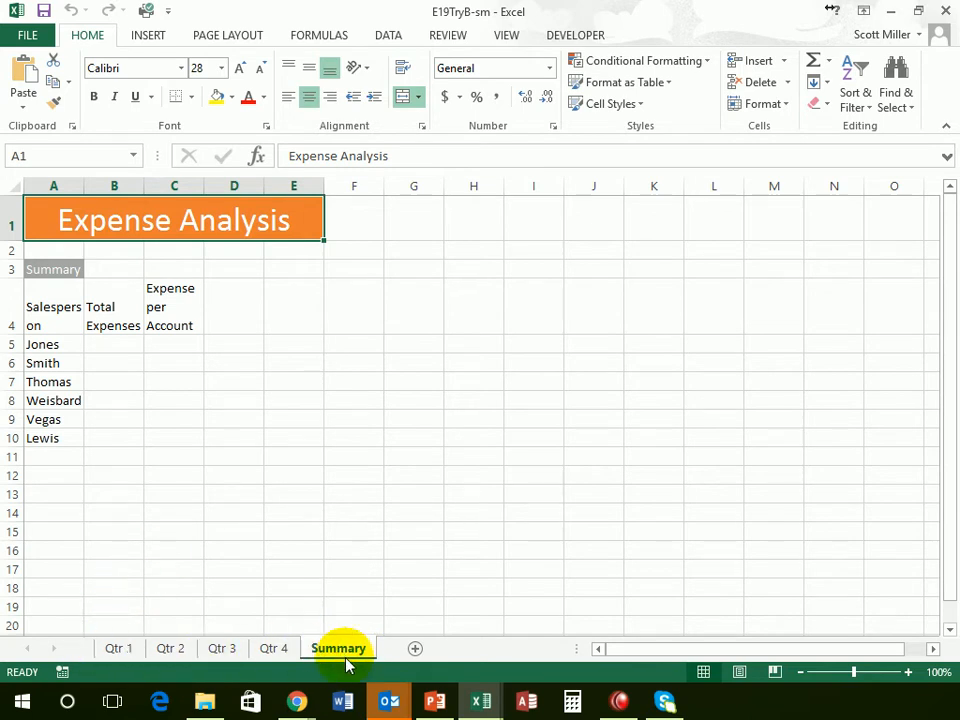
left_click_drag(341, 651, 117, 649)
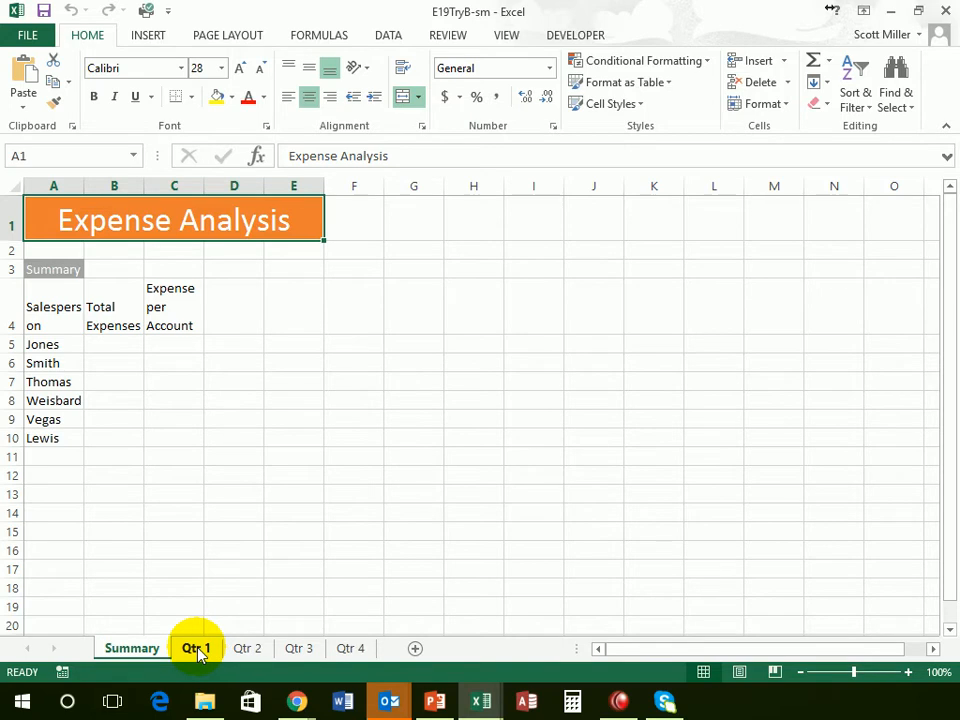
Set the tab color of the Qtr 1 sheet to the standard red.
left_click(197, 649)
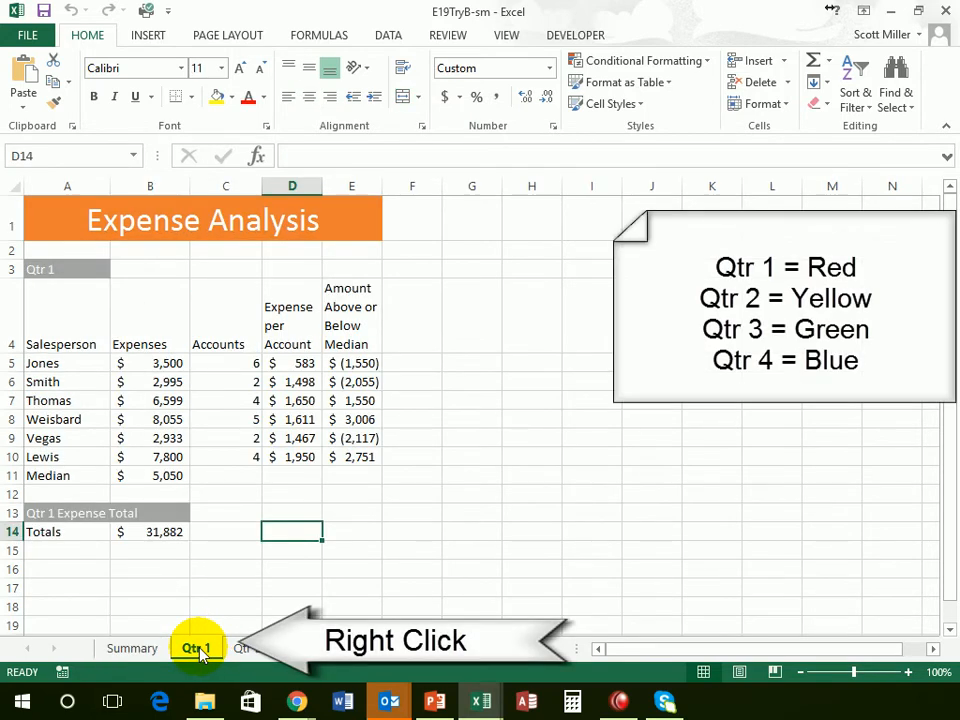
right_click(200, 648)
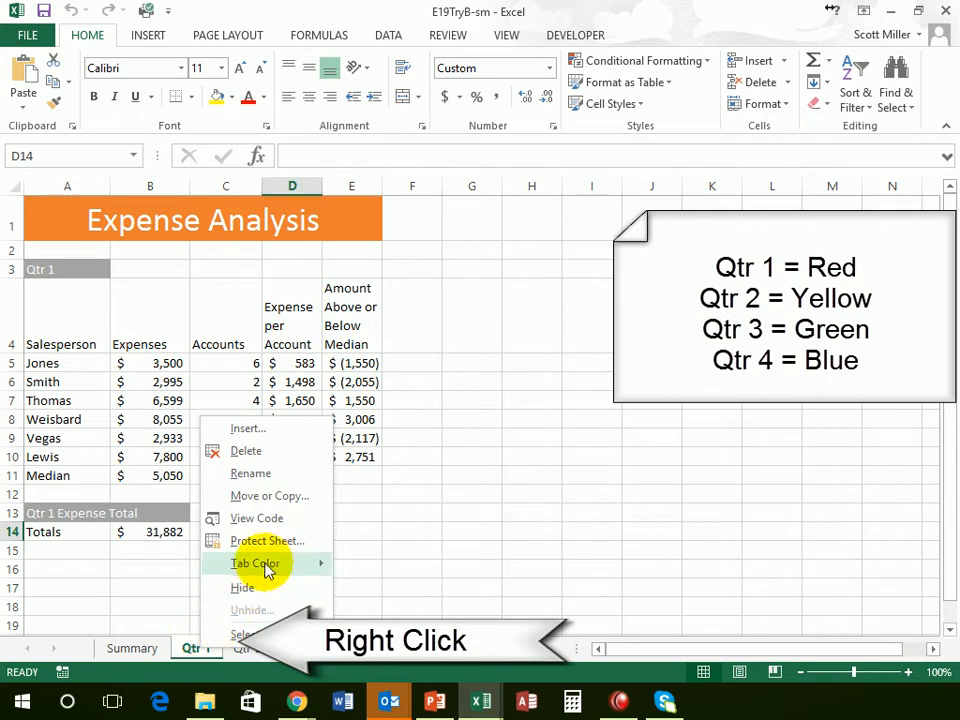
mouse_move(268, 568)
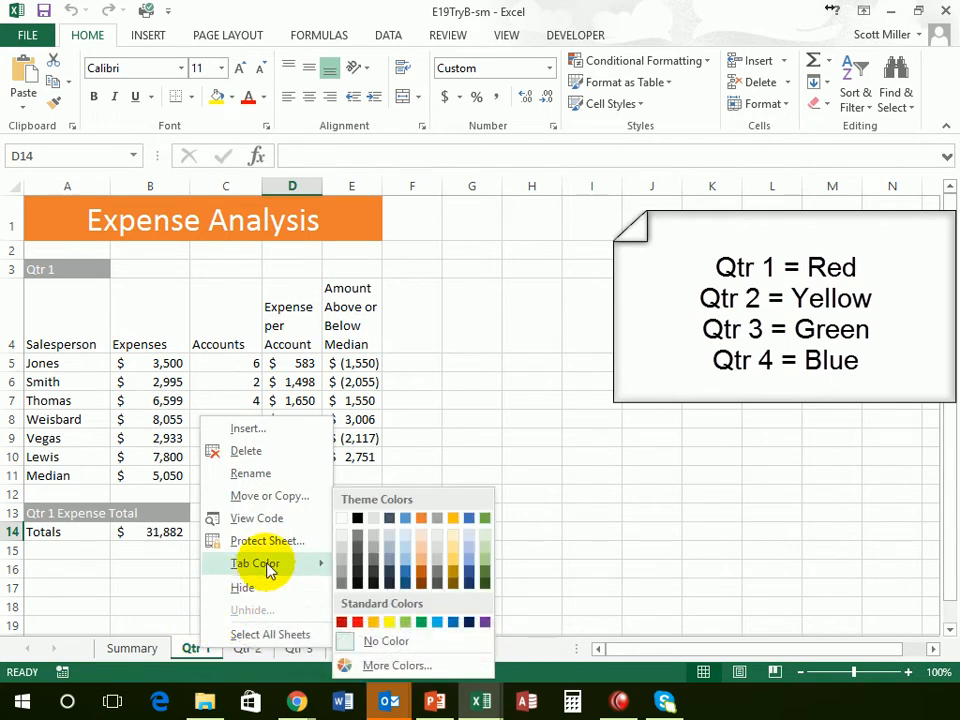
left_click(358, 623)
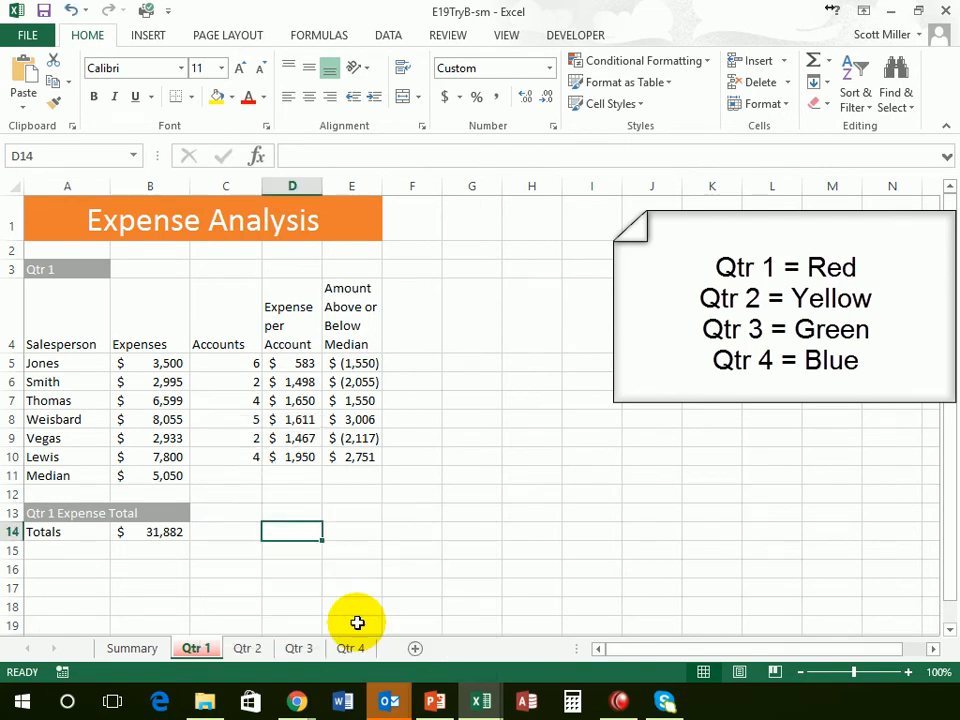
Set the tab color of the Qtr 2 sheet to the standard yellow.
left_click(248, 648)
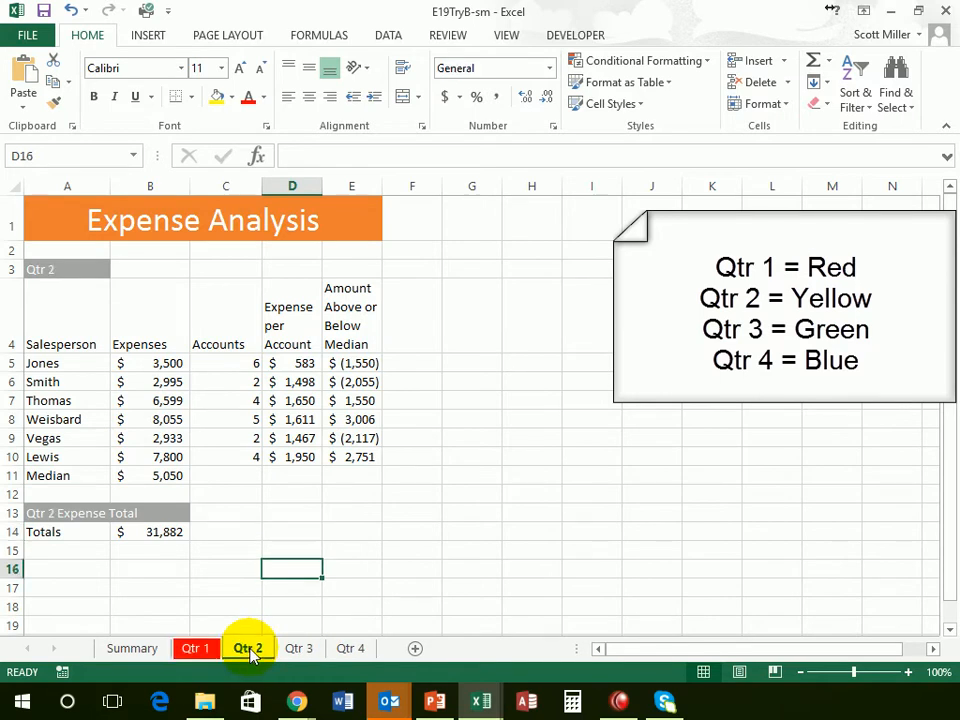
right_click(250, 650)
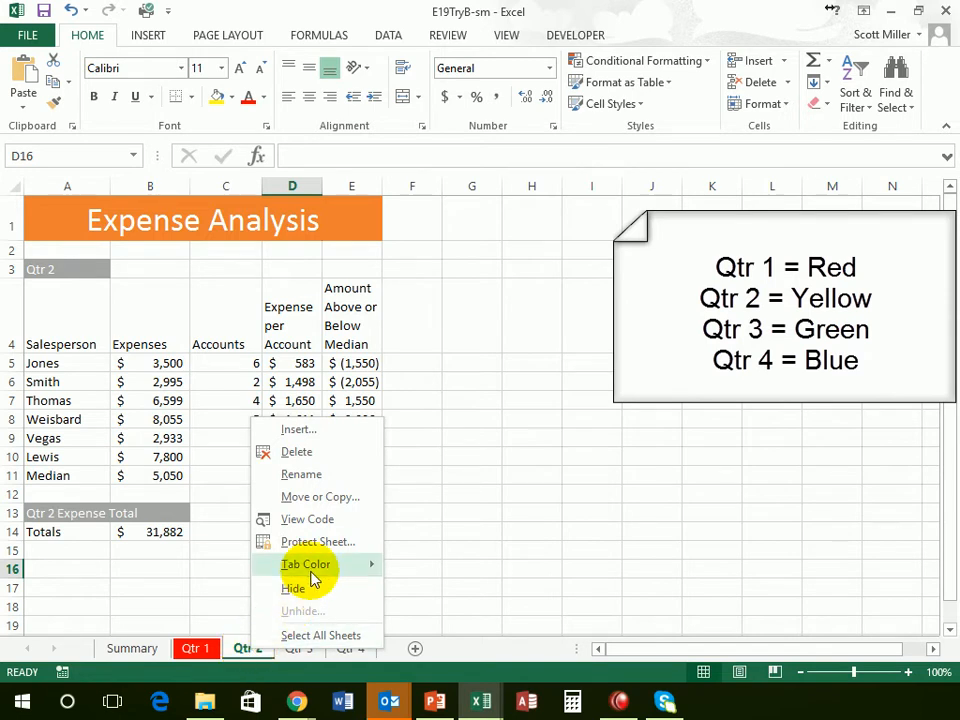
mouse_move(316, 568)
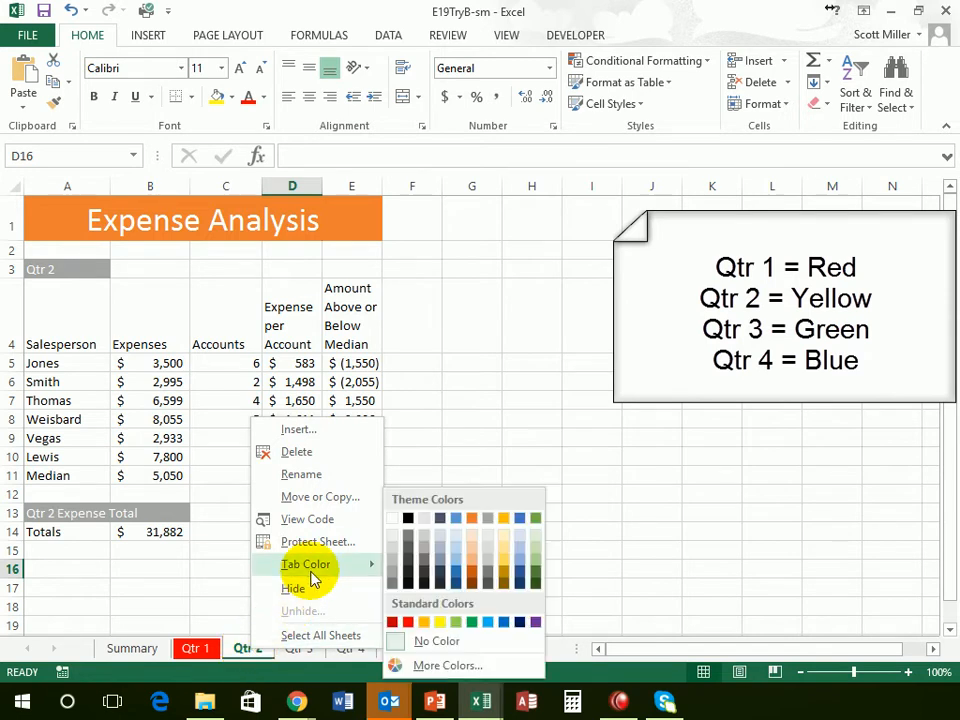
left_click(440, 623)
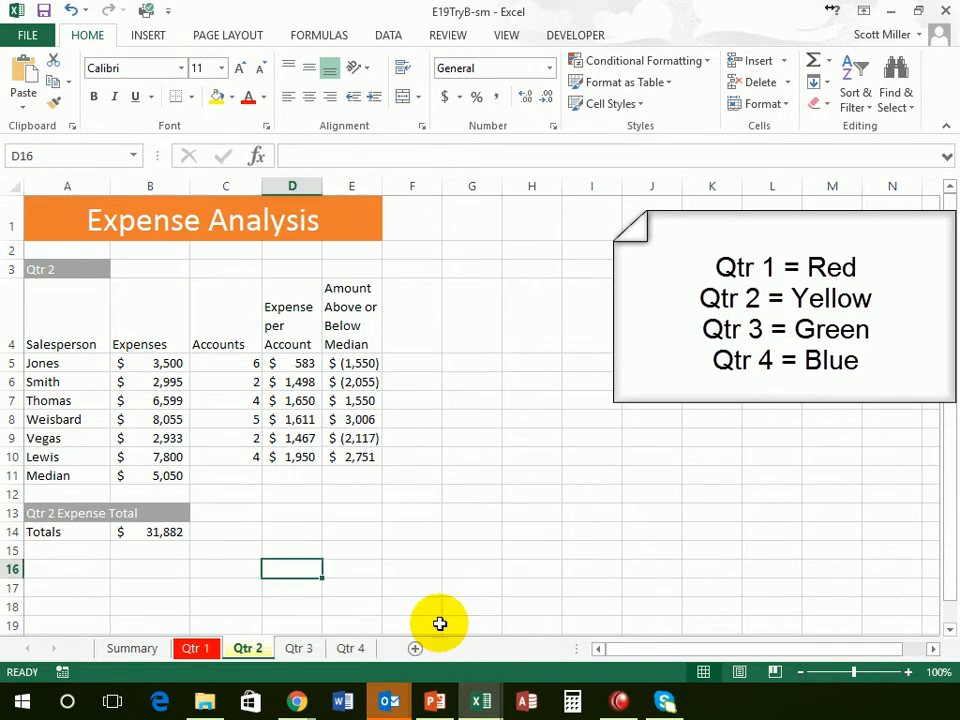
Set the tab color of the Qtr 3 sheet to the standard green.
left_click(300, 648)
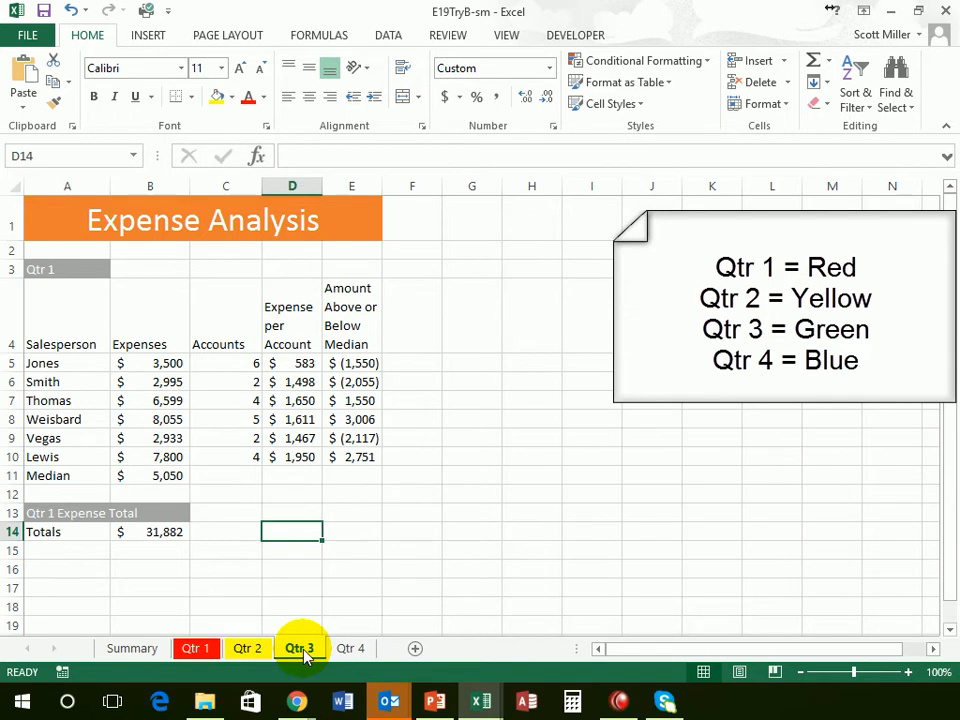
right_click(303, 652)
mouse_move(387, 567)
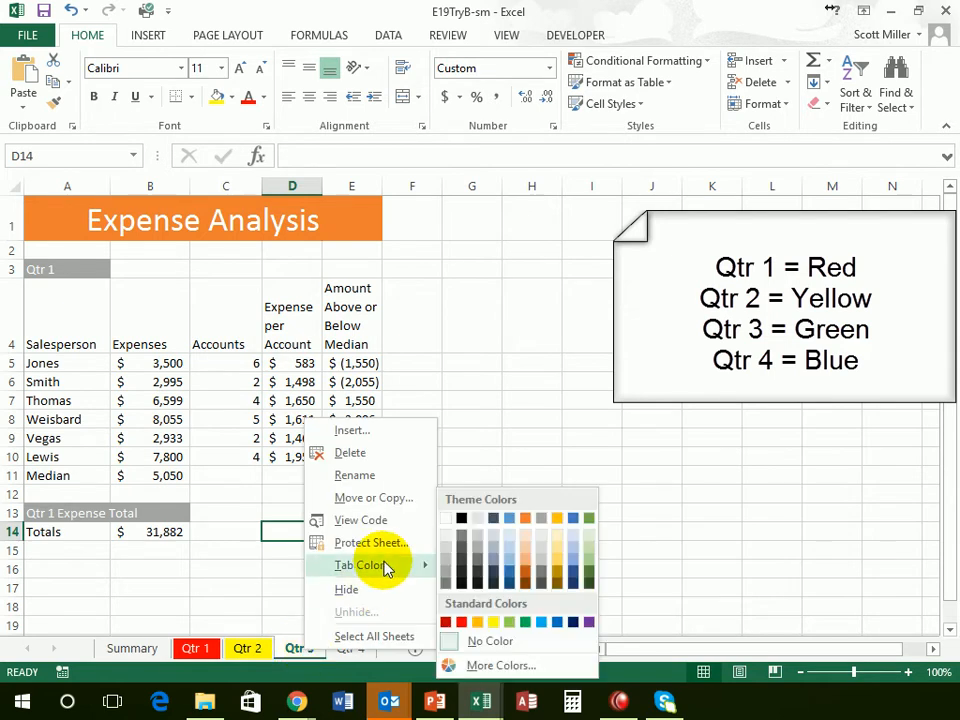
left_click(527, 626)
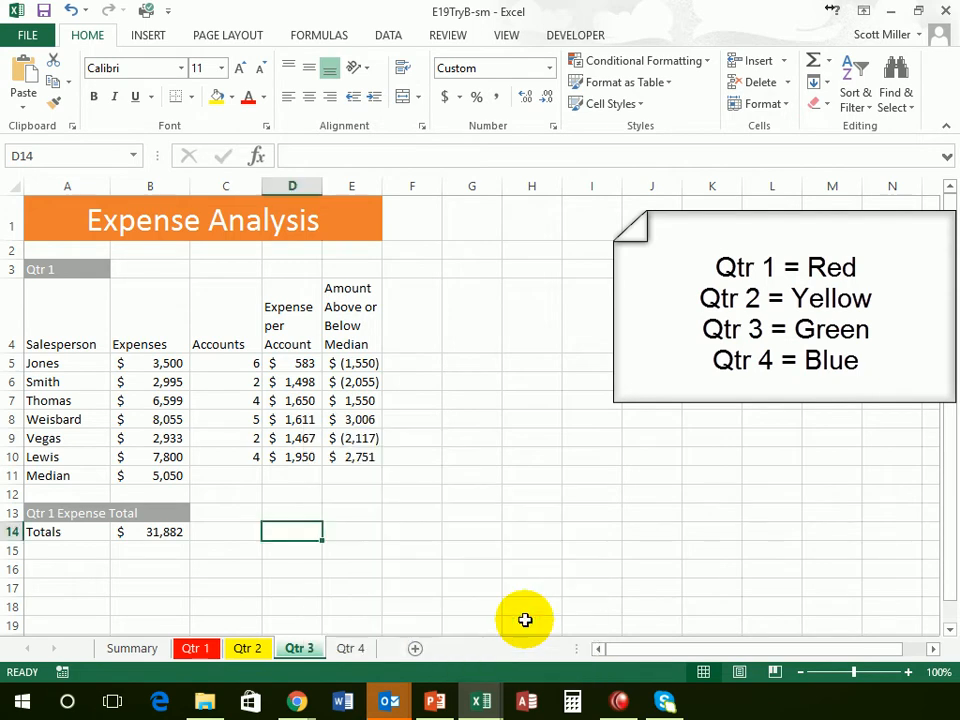
Set the tab color of the Qtr 4 sheet to the standard blue.
right_click(348, 650)
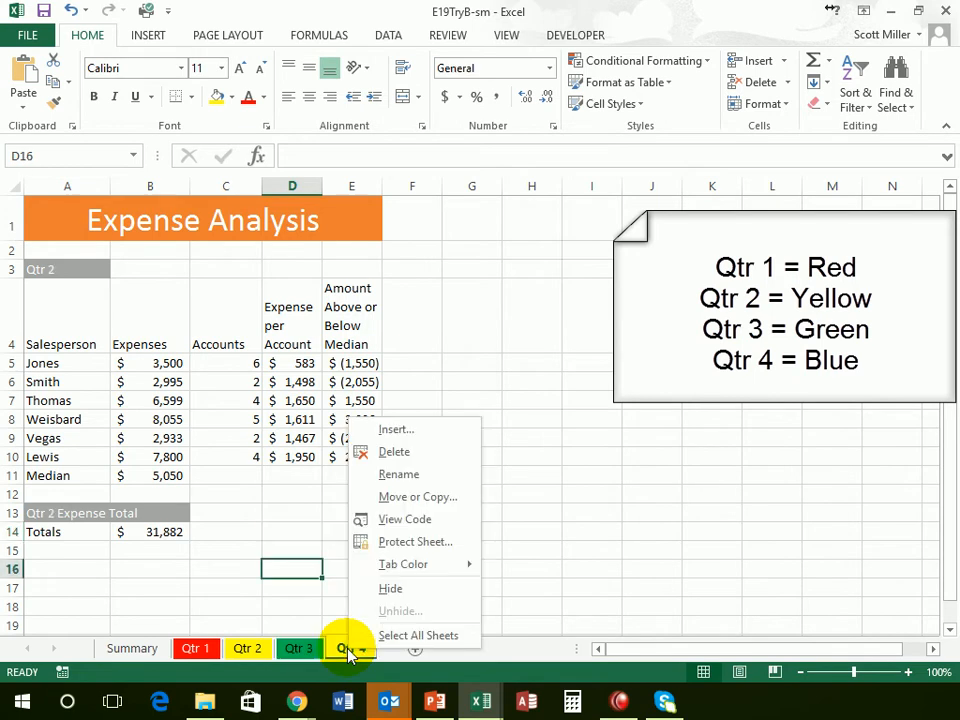
mouse_move(409, 567)
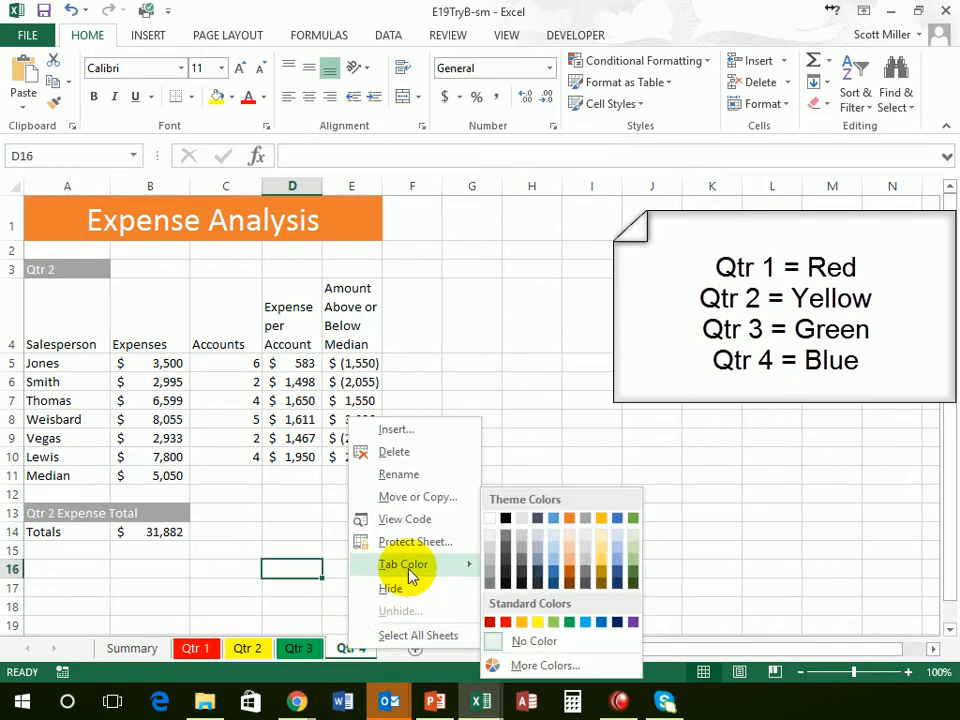
left_click(601, 623)
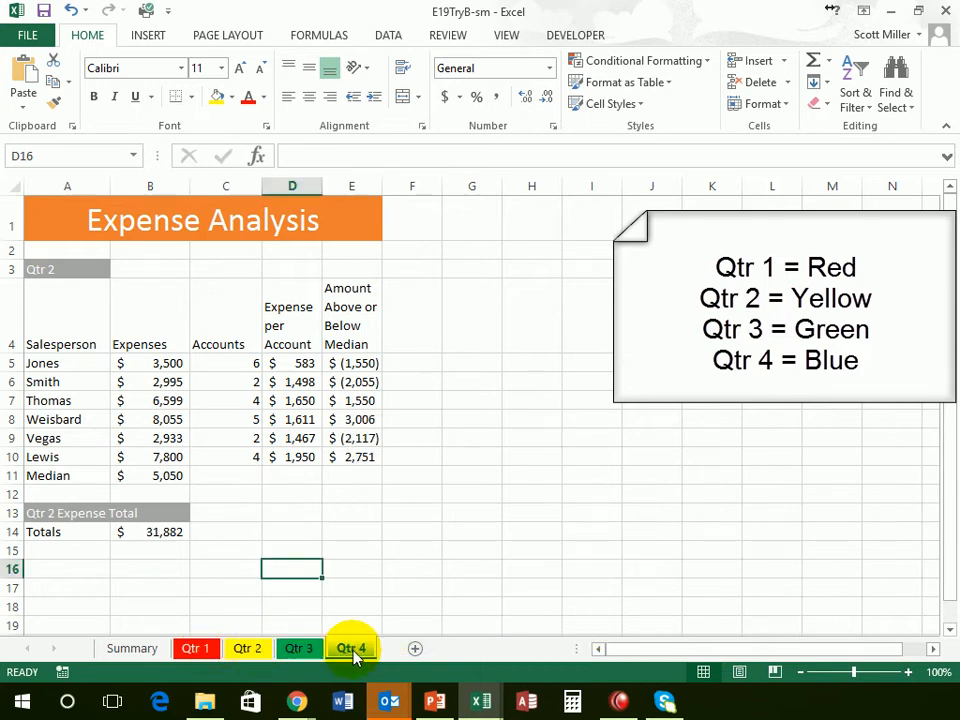
Look through the Summary sheet and the four quarter sheets, comparing their layout and the cells that hold each salesperson's expenses.
left_click(250, 652)
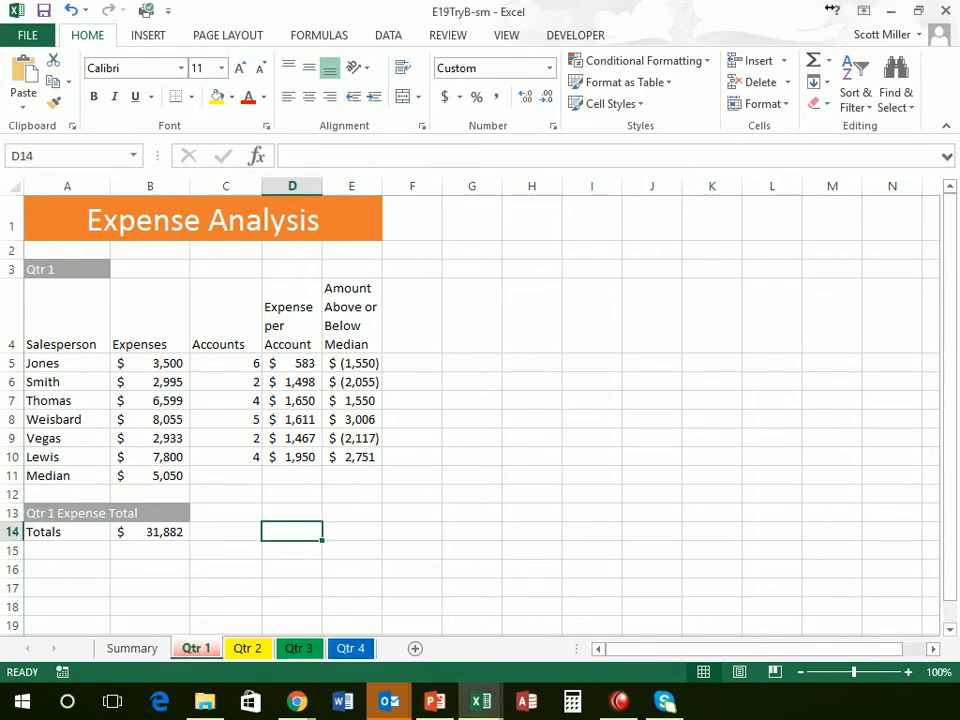
left_click(203, 381)
left_click(316, 419)
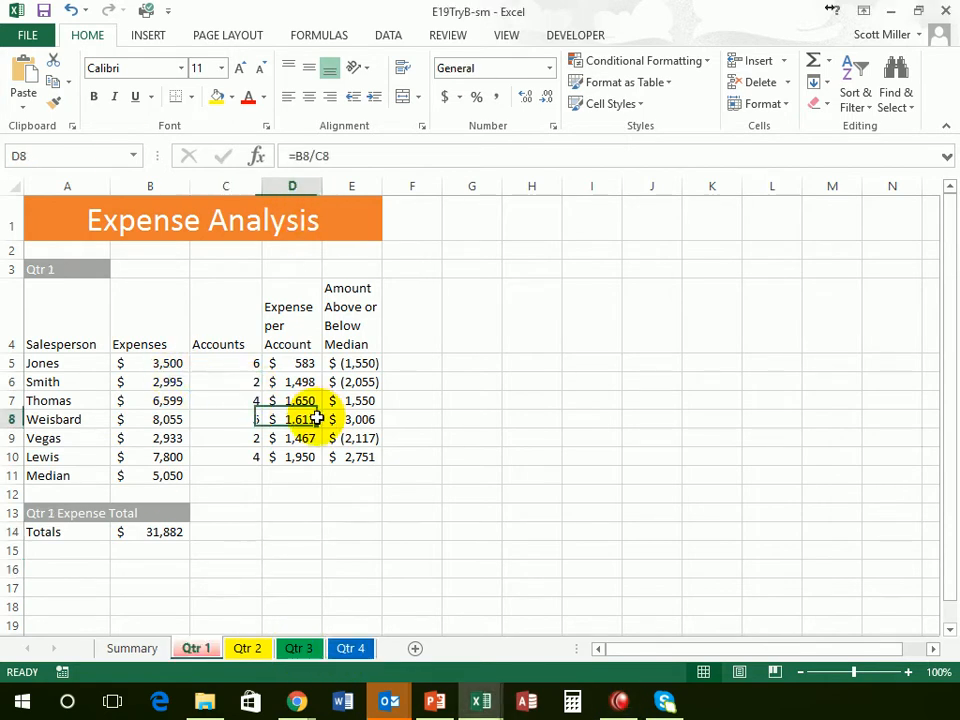
left_click(130, 652)
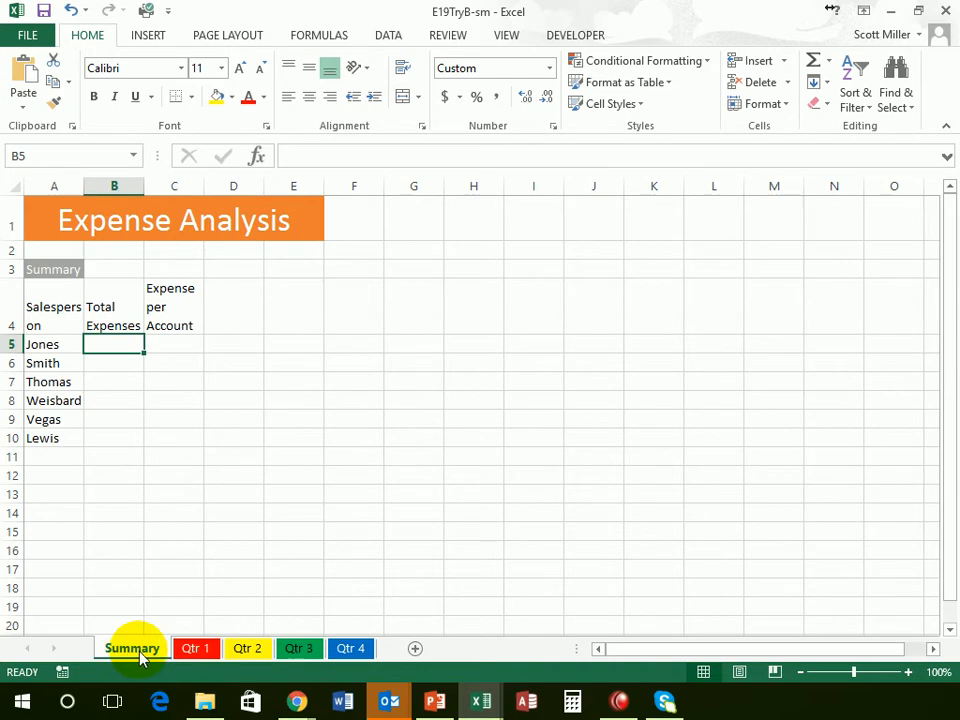
left_click(190, 651)
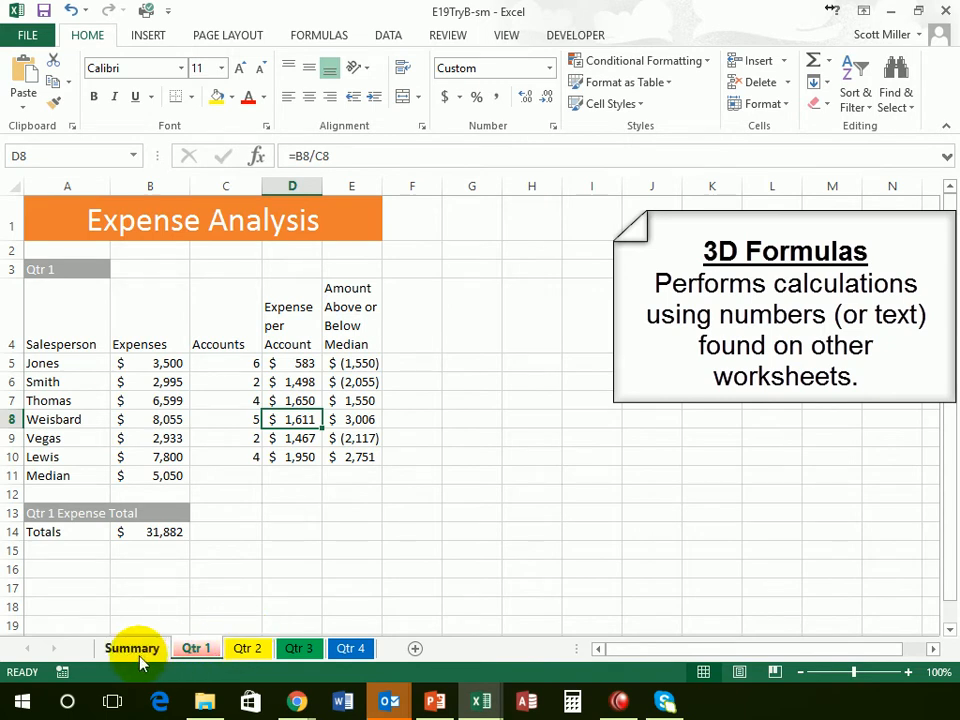
left_click(244, 648)
left_click(296, 650)
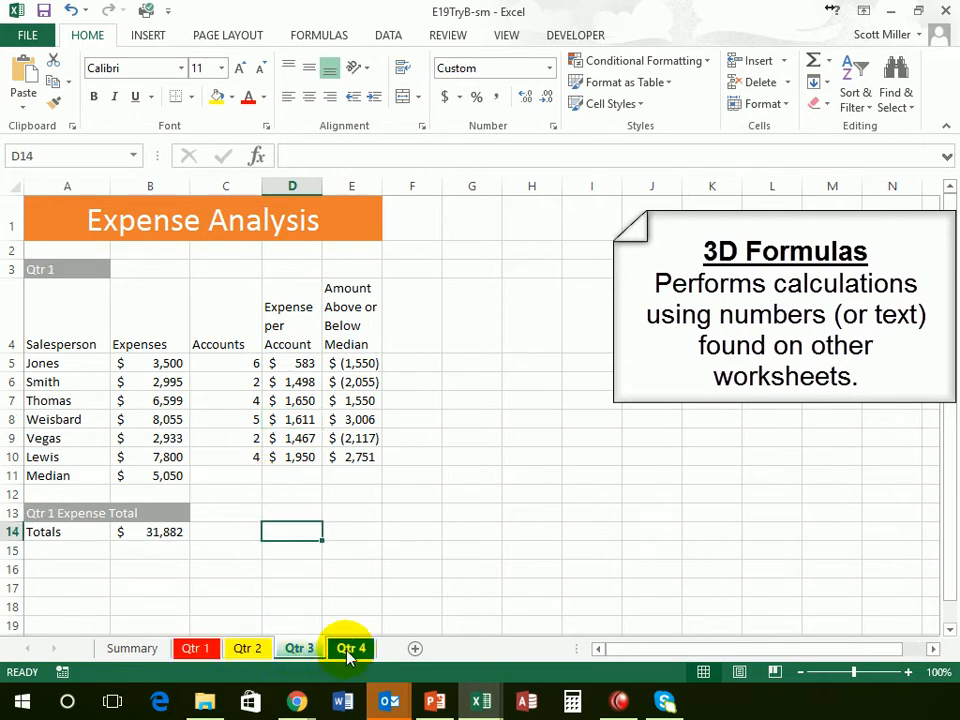
left_click(345, 650)
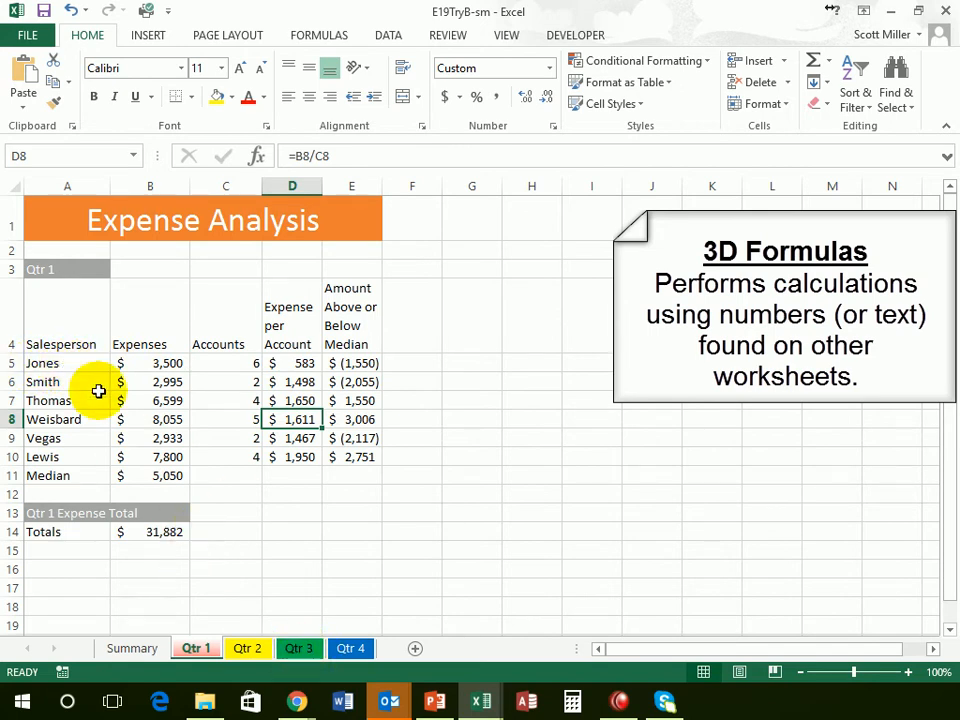
left_click(252, 652)
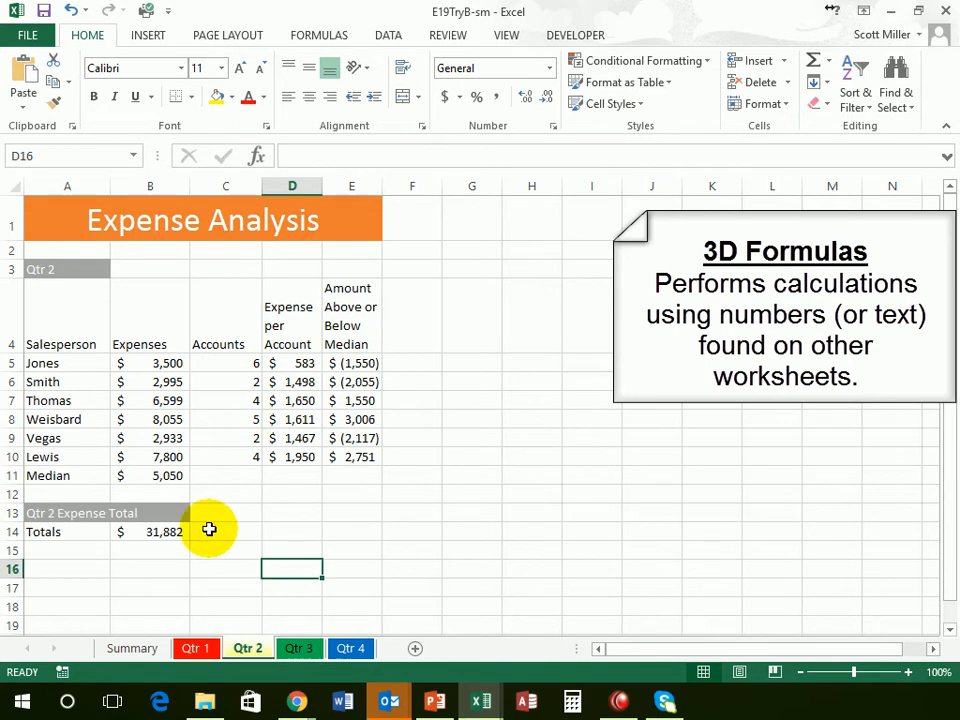
left_click(299, 648)
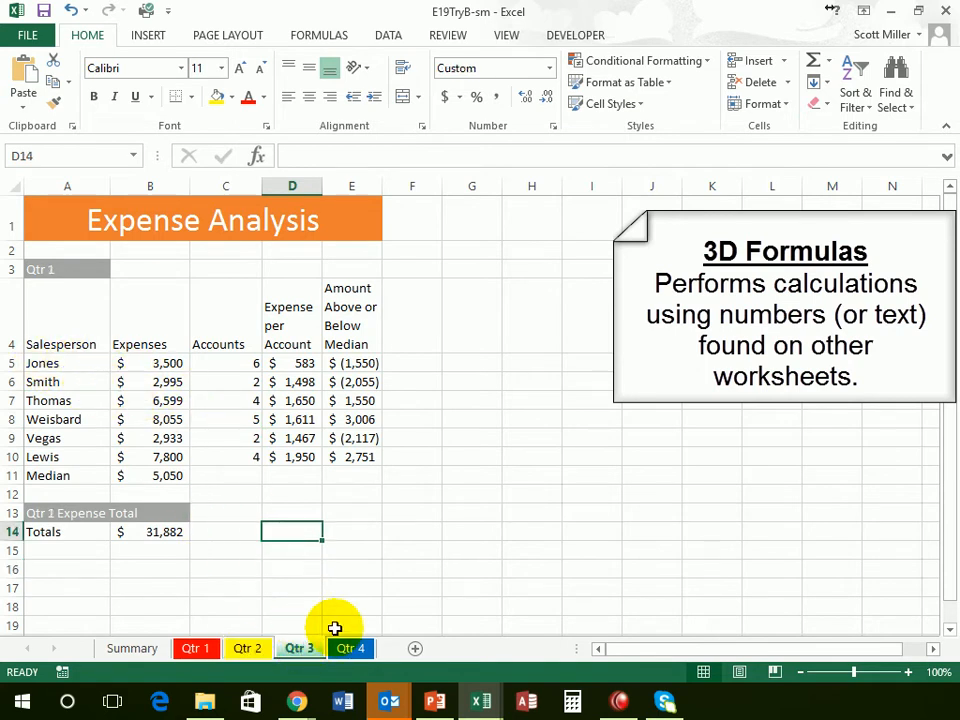
left_click(353, 650)
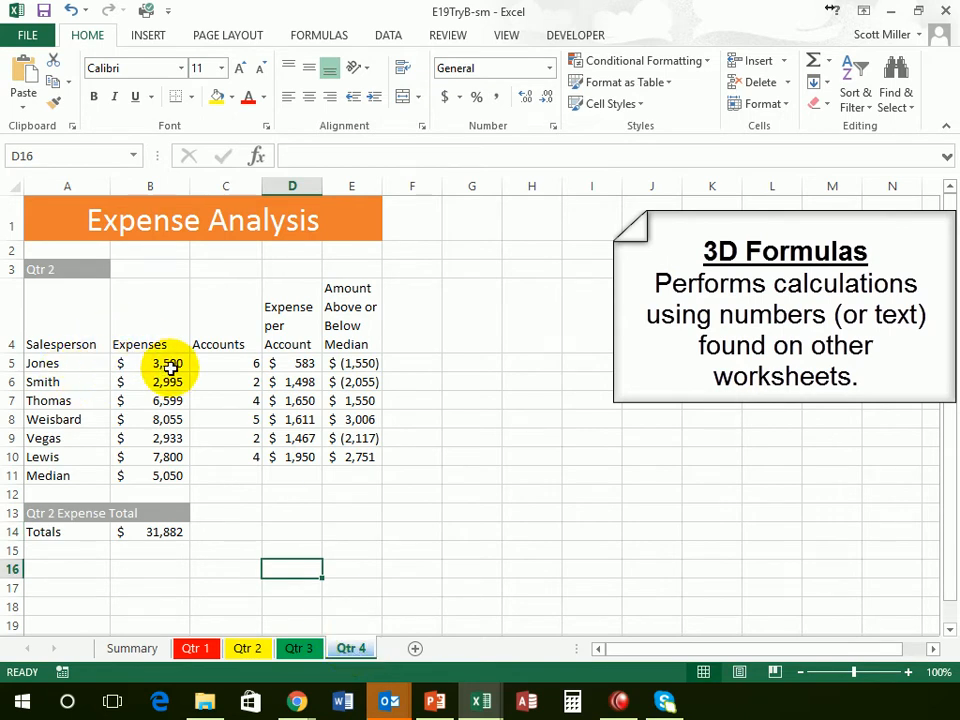
left_click(200, 650)
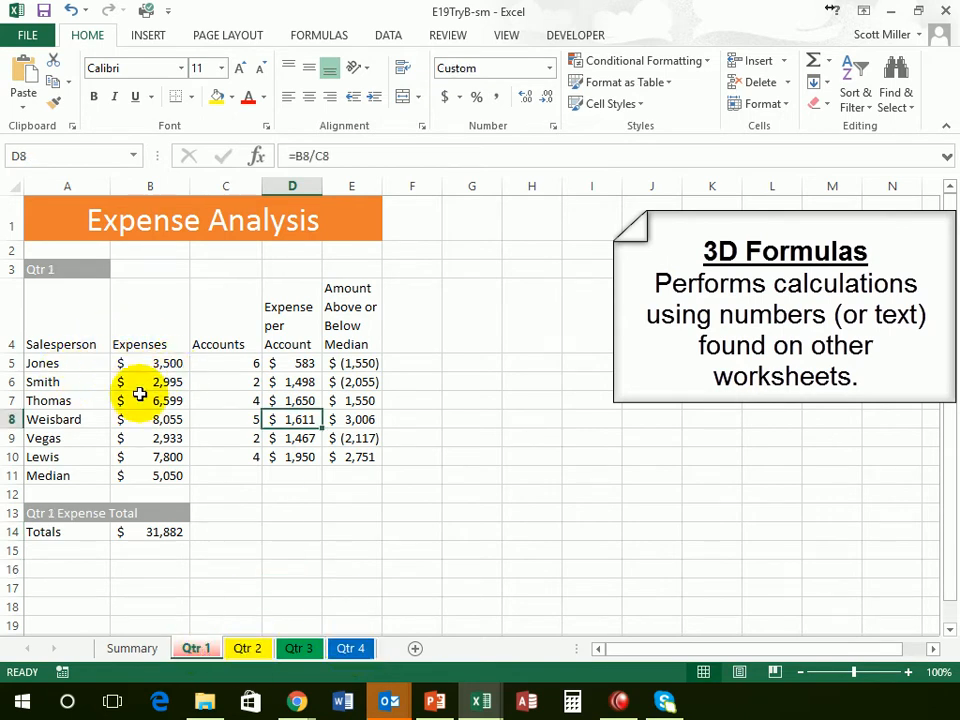
left_click(247, 650)
left_click(300, 650)
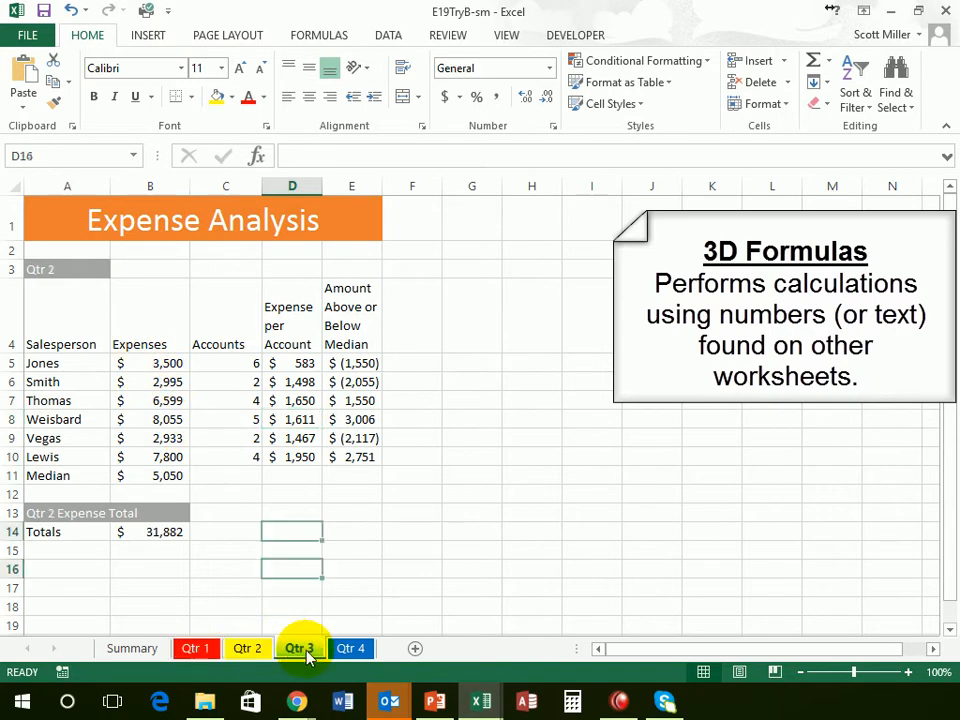
left_click(350, 652)
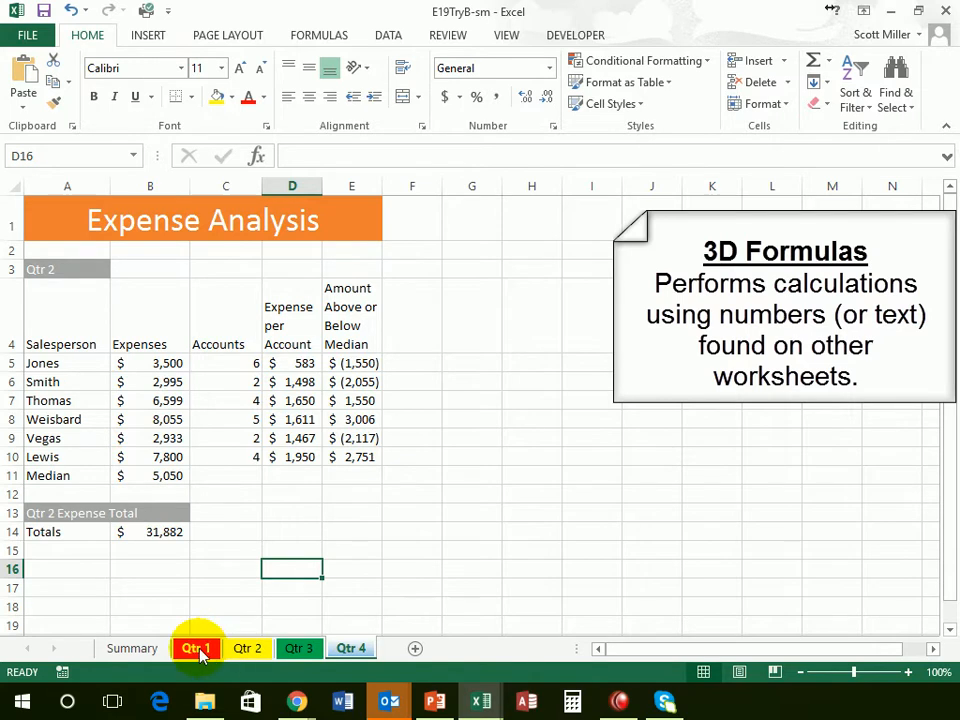
In cell B5 of the Summary sheet, total cell B5 across the quarter sheets with =SUM('Qtr 1:Qtr 4'!B5).
left_click(135, 652)
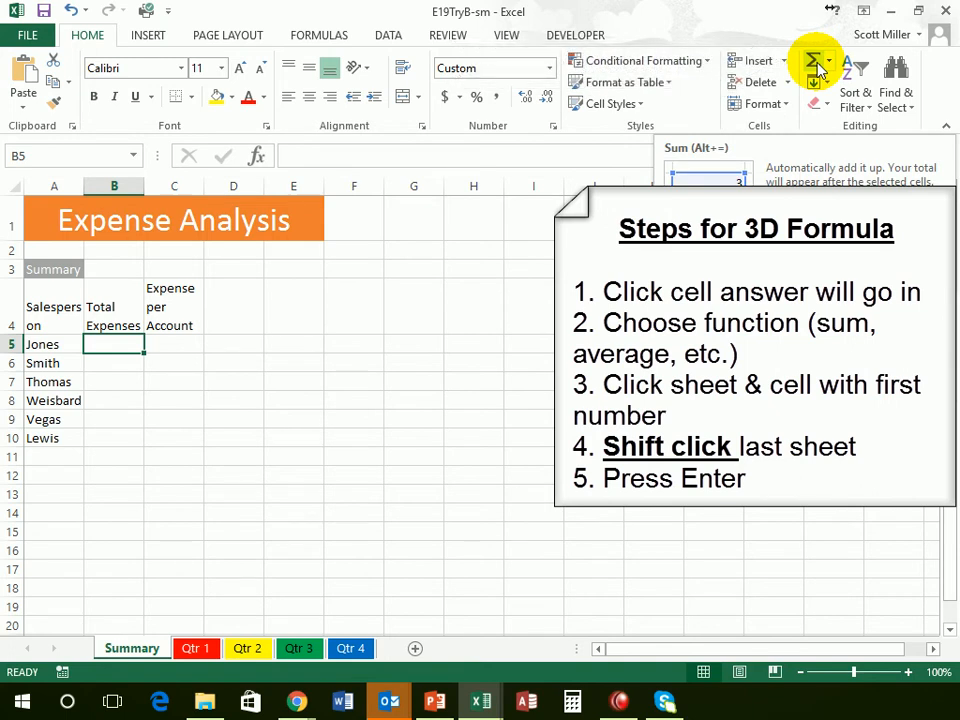
left_click(813, 61)
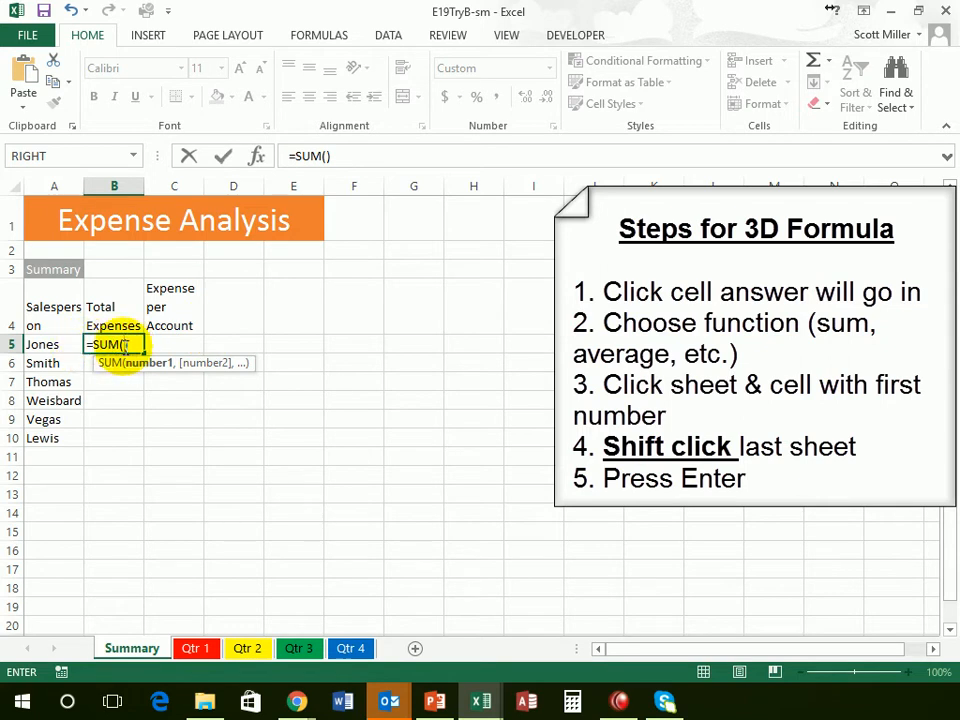
left_click(198, 649)
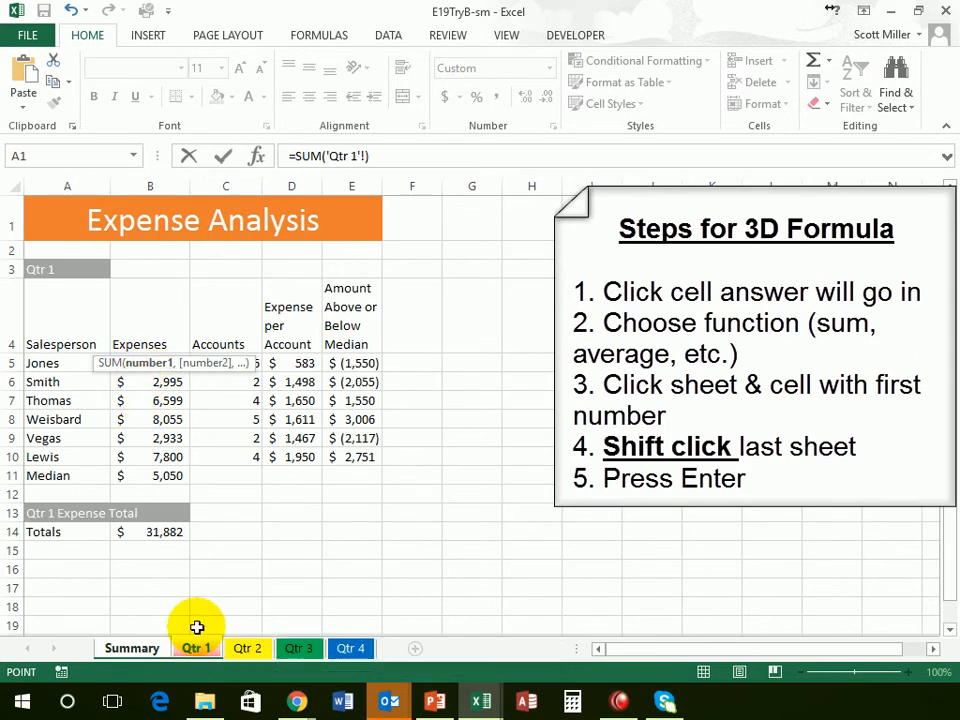
left_click(150, 400)
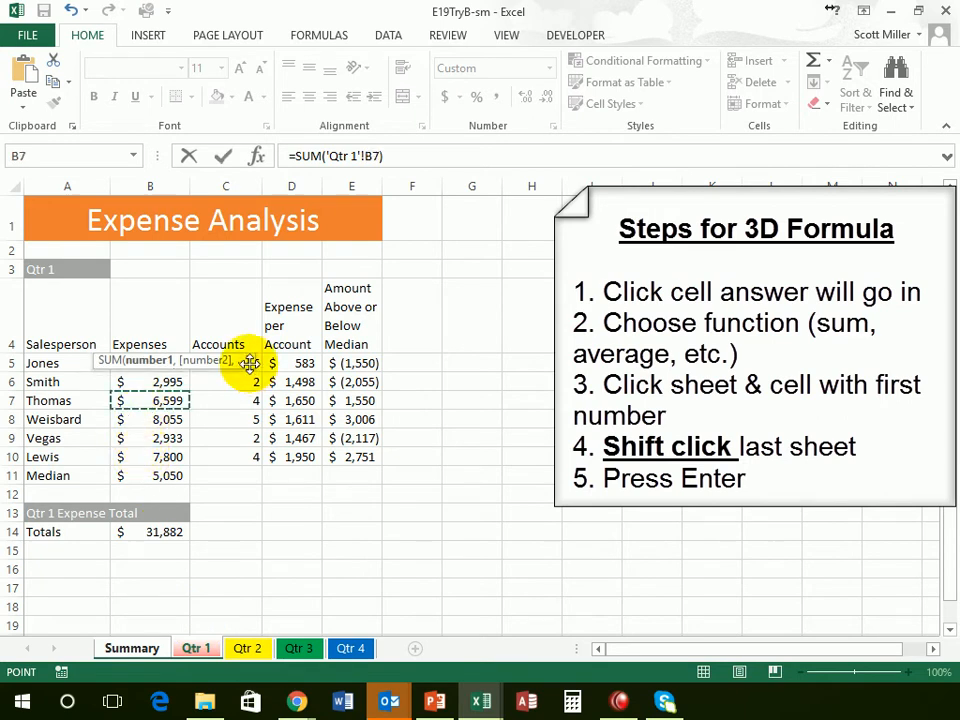
left_click_drag(249, 363, 252, 267)
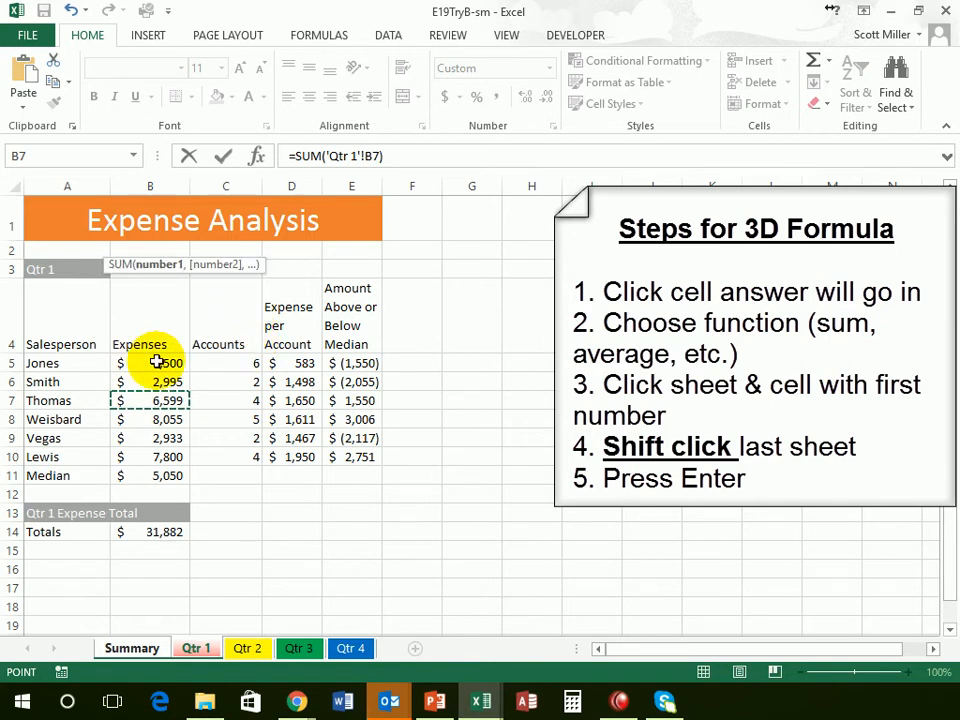
left_click(153, 365)
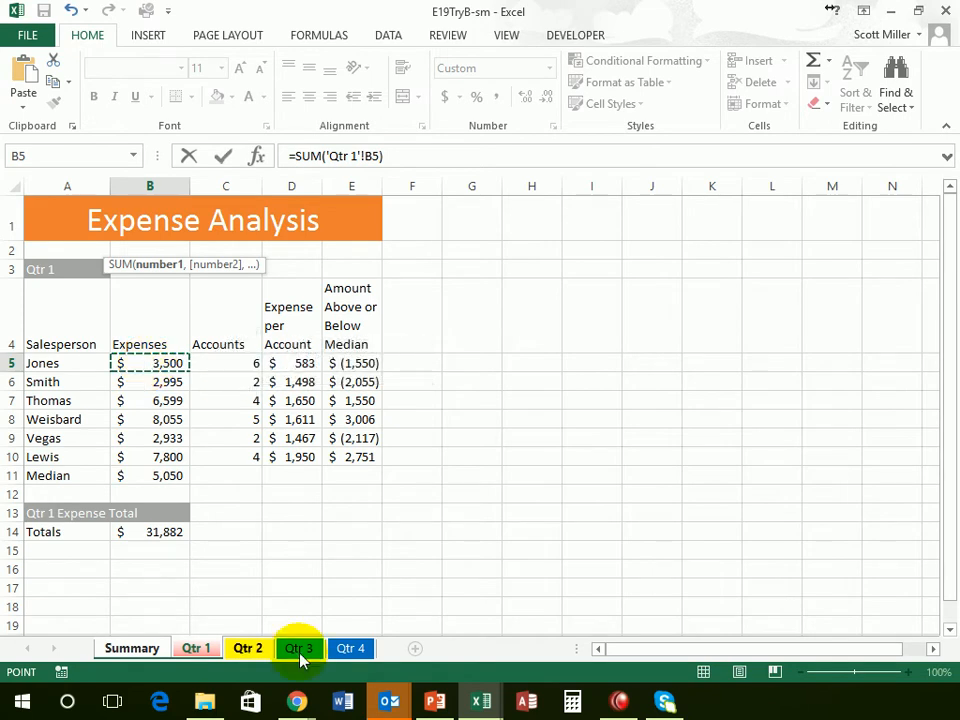
left_click(352, 650, "shift")
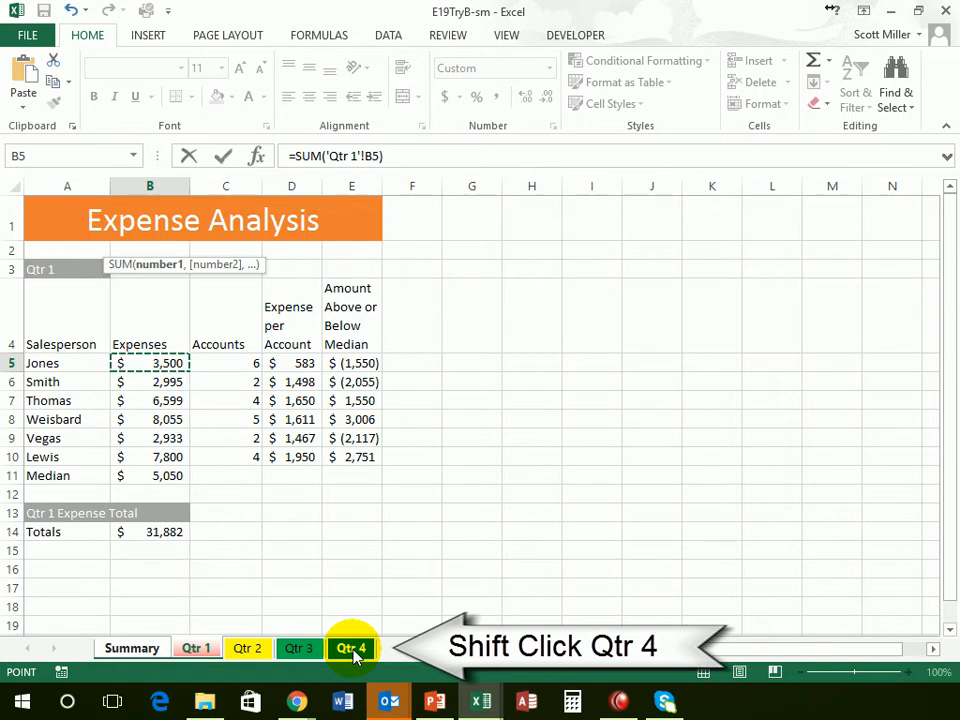
left_click(352, 650, "shift")
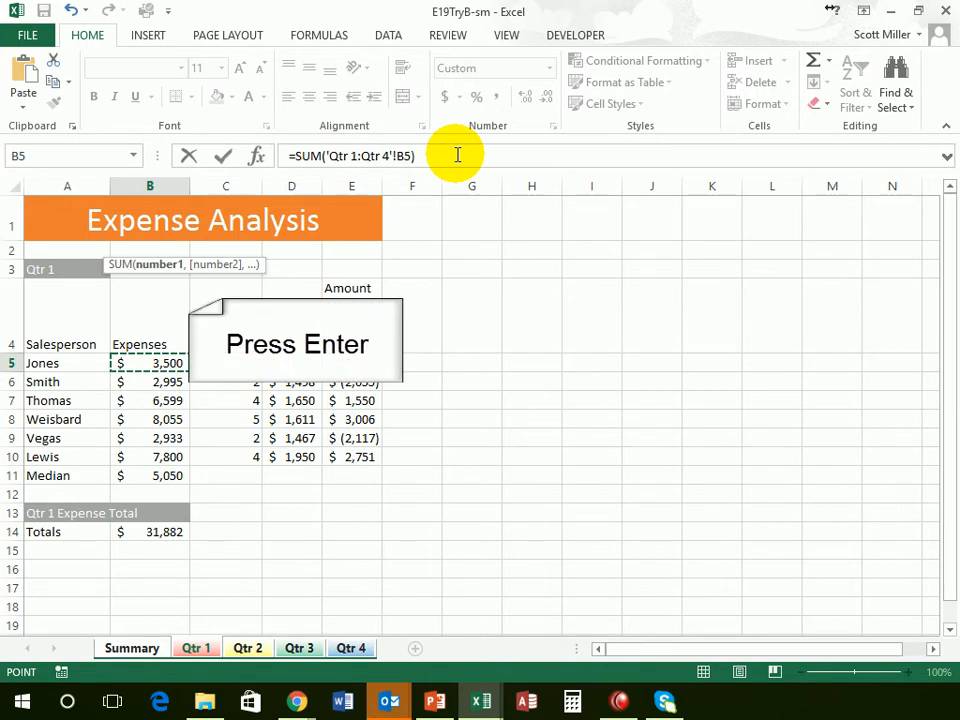
key("Return")
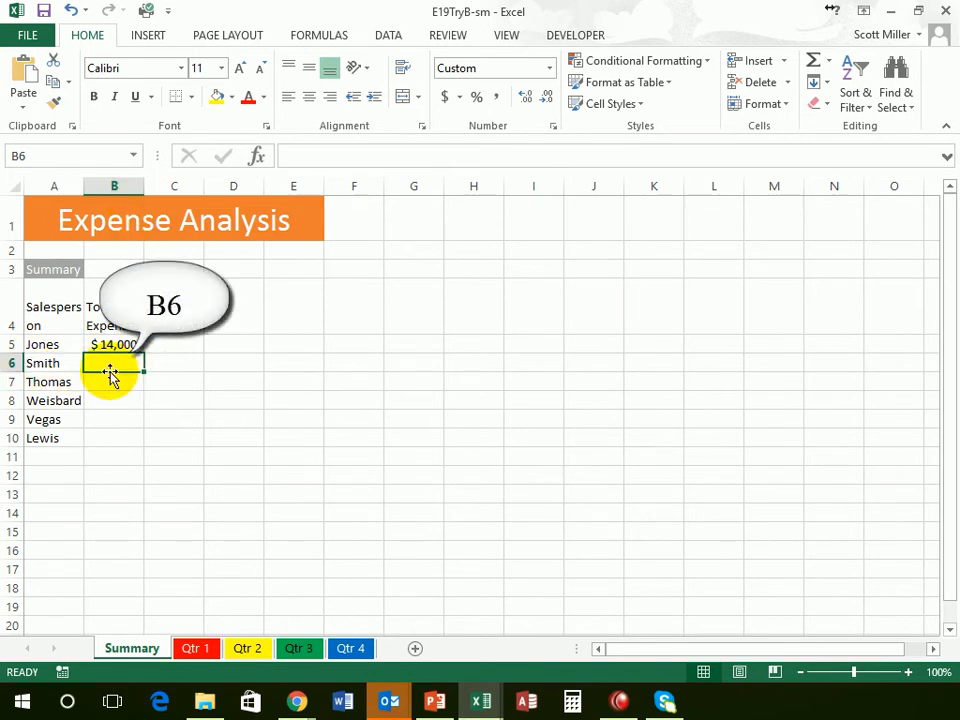
In cell B6 of the Summary sheet, total cell B6 across the quarter sheets with =SUM('Qtr 1:Qtr 4'!B6).
left_click(813, 60)
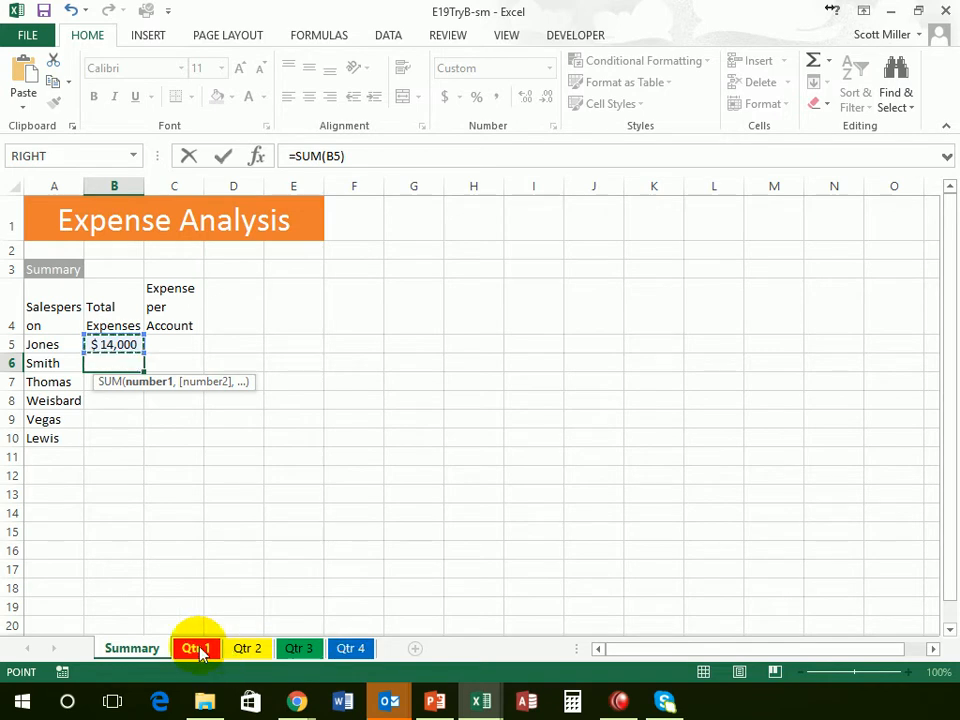
left_click(199, 648)
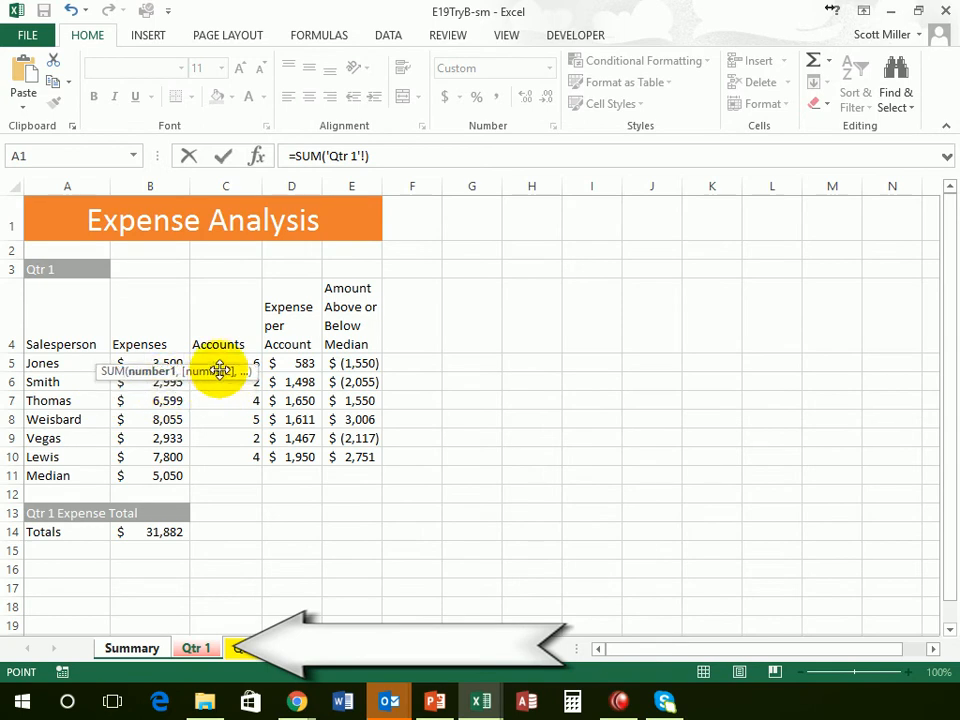
left_click(150, 384)
mouse_move(169, 251)
left_mouse_down()
mouse_move(182, 240)
mouse_move(170, 251)
left_mouse_up()
left_click(163, 380)
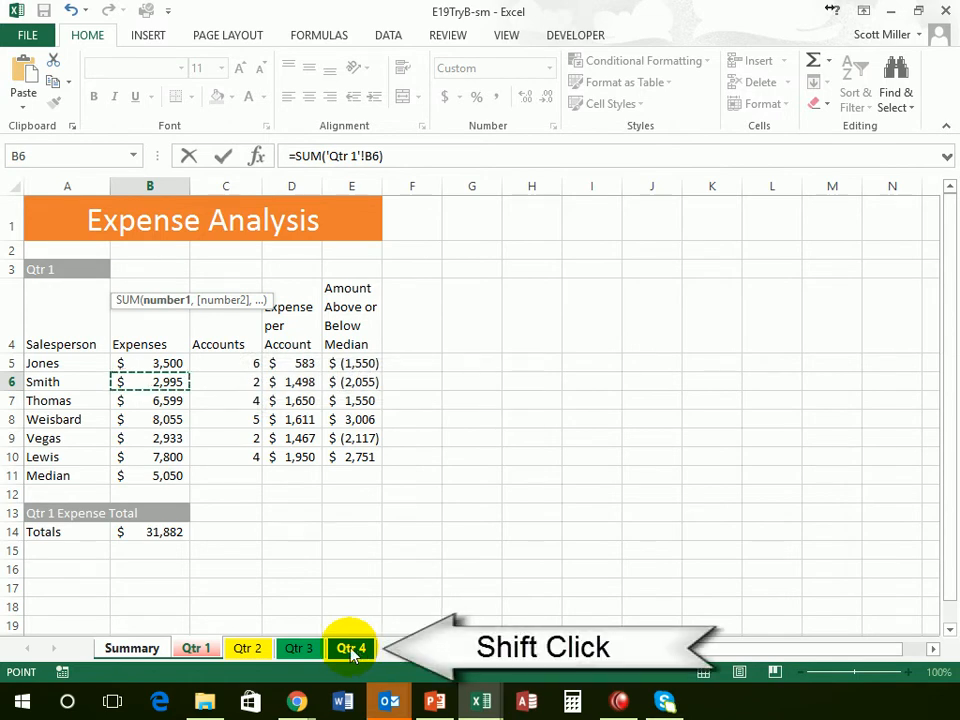
left_click(351, 649, "shift")
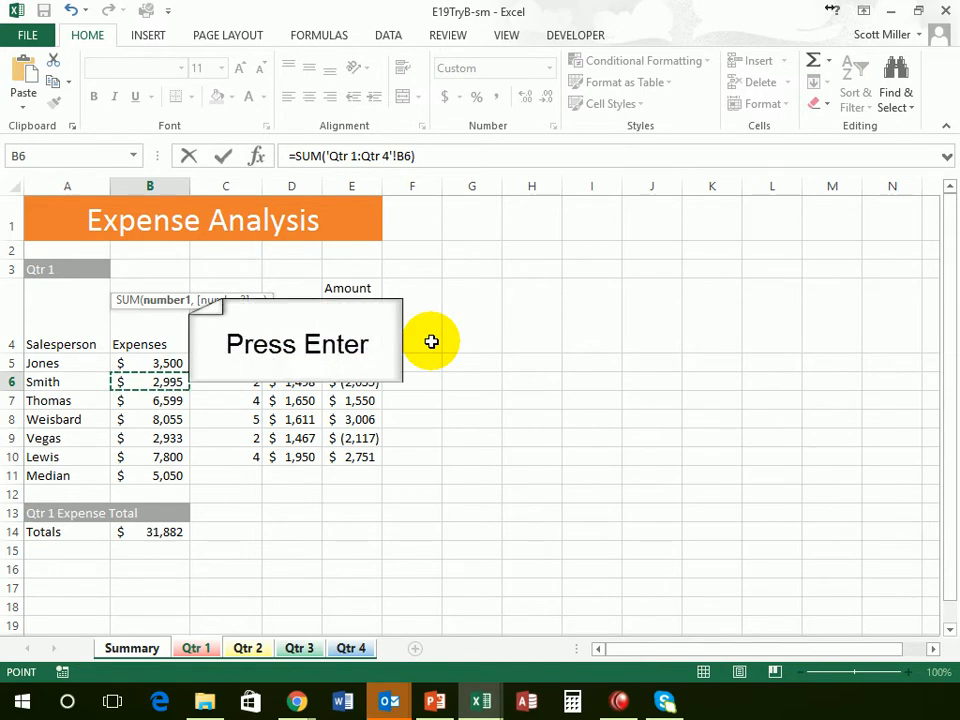
key("Return")
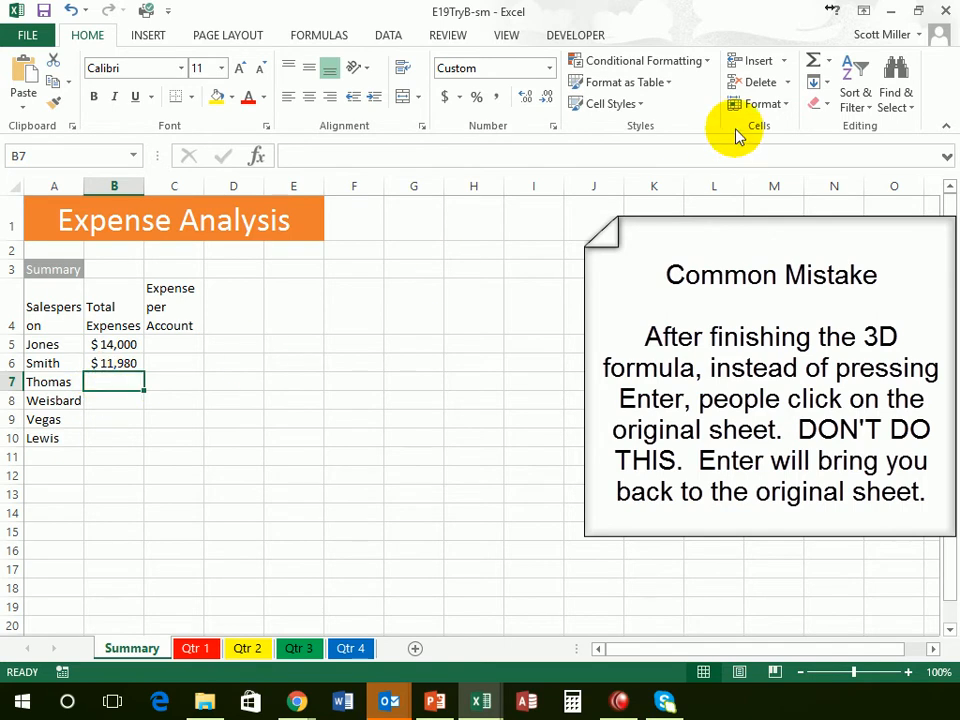
In cell B7 of the Summary sheet, total cell B7 across the quarter sheets with =SUM('Qtr 1:Qtr 4'!B7).
left_click(815, 63)
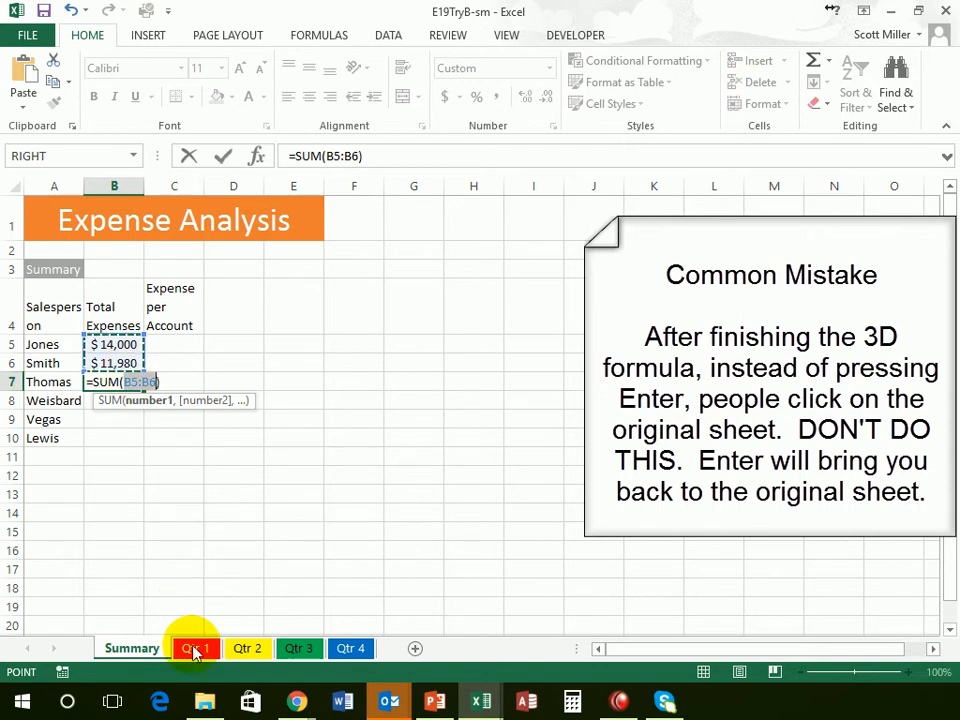
left_click(194, 649)
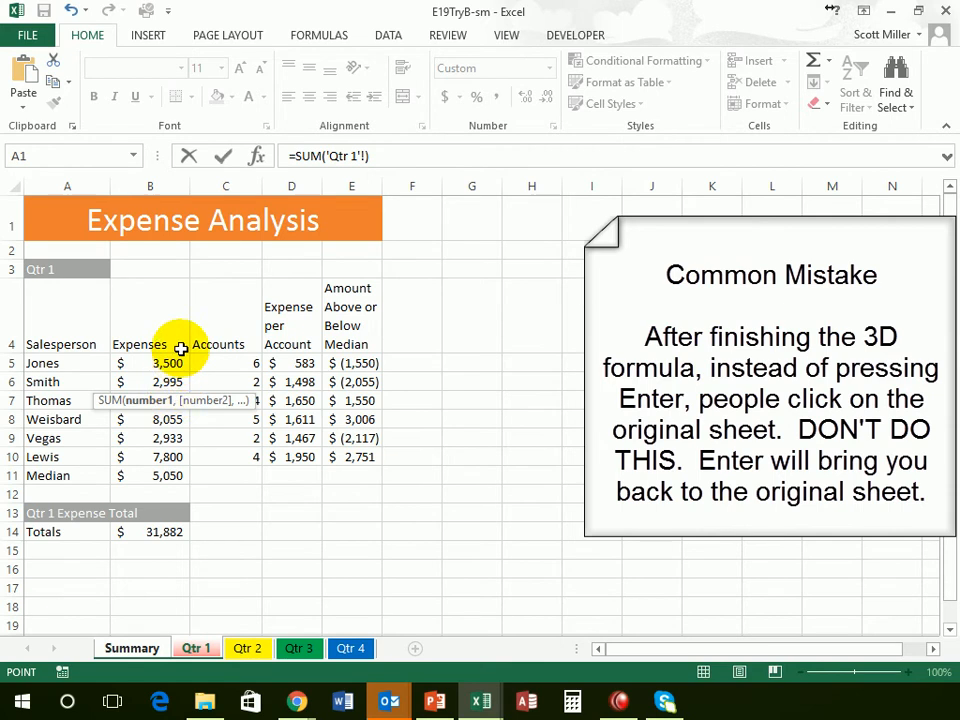
left_click_drag(185, 401, 187, 325)
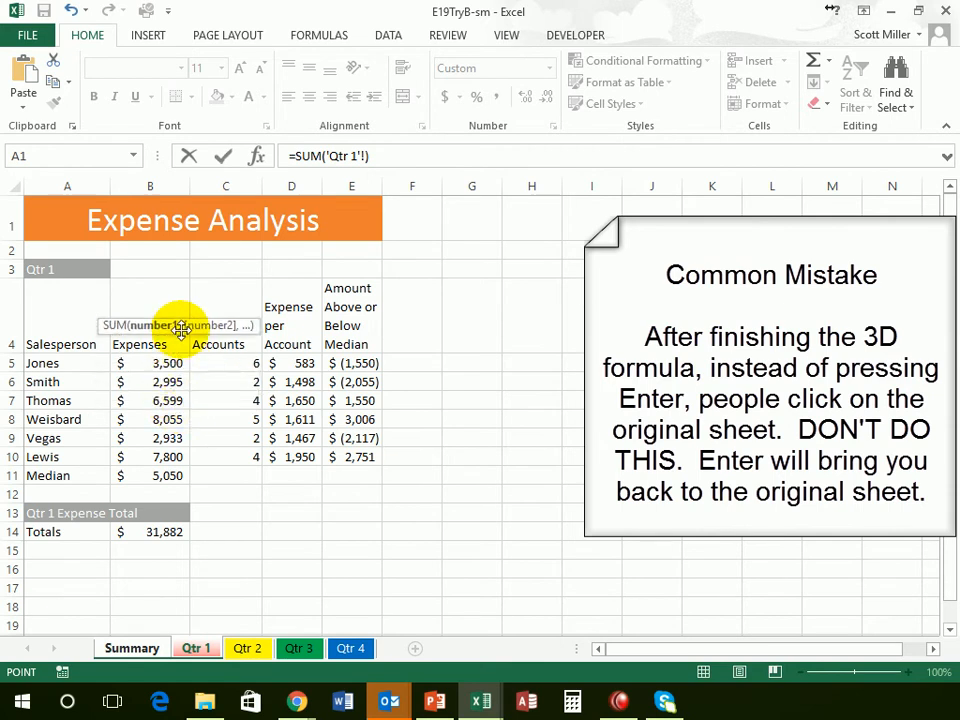
left_click(158, 401)
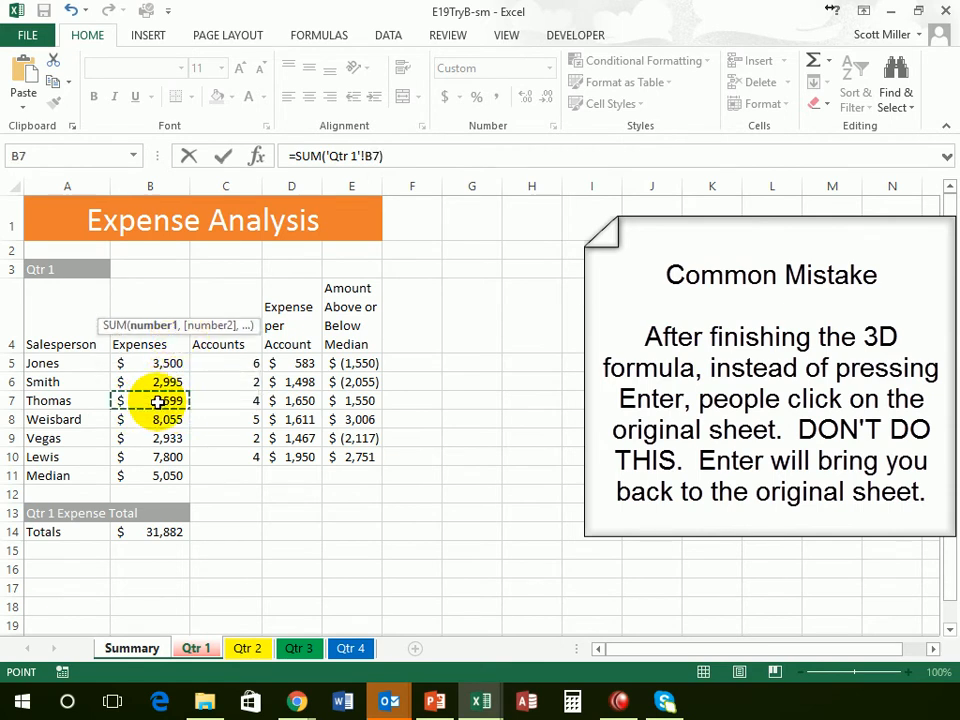
left_click(350, 650, "shift")
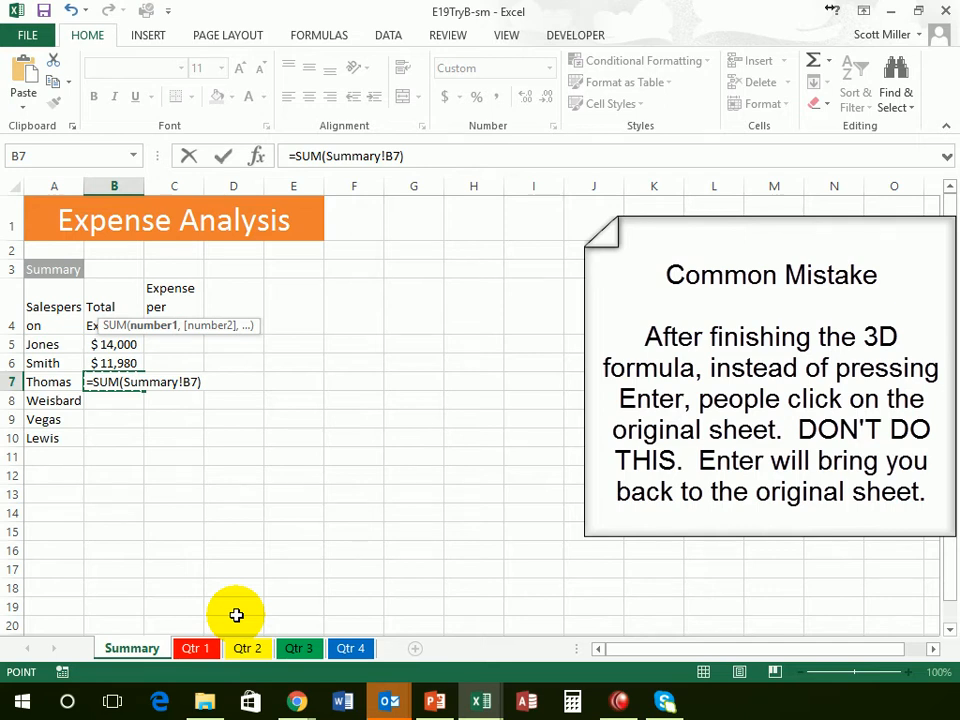
left_click(199, 648)
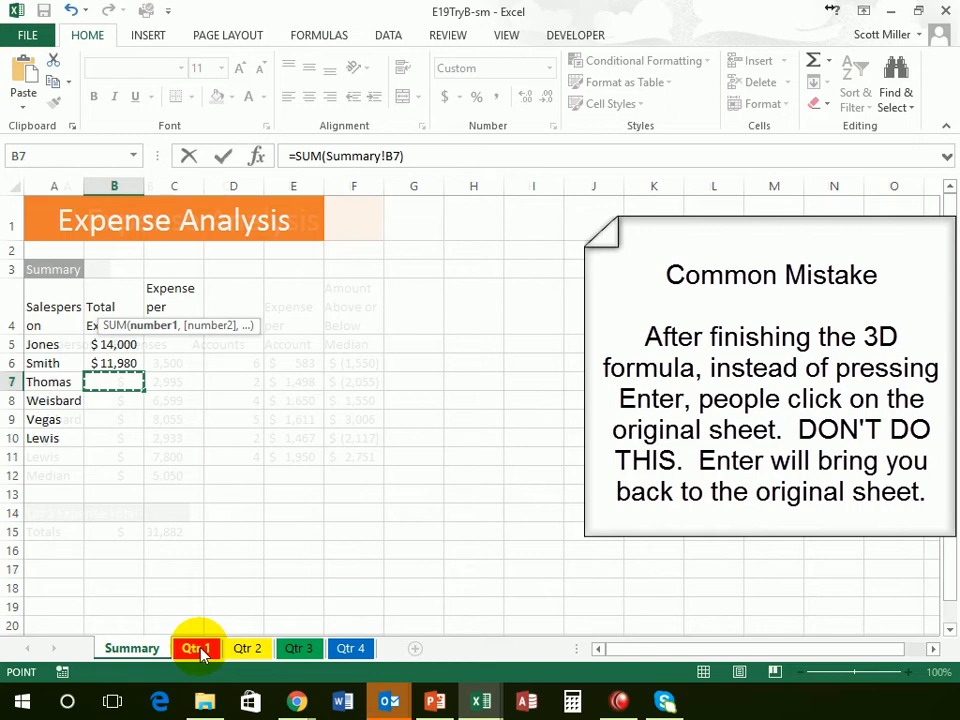
left_click(202, 654)
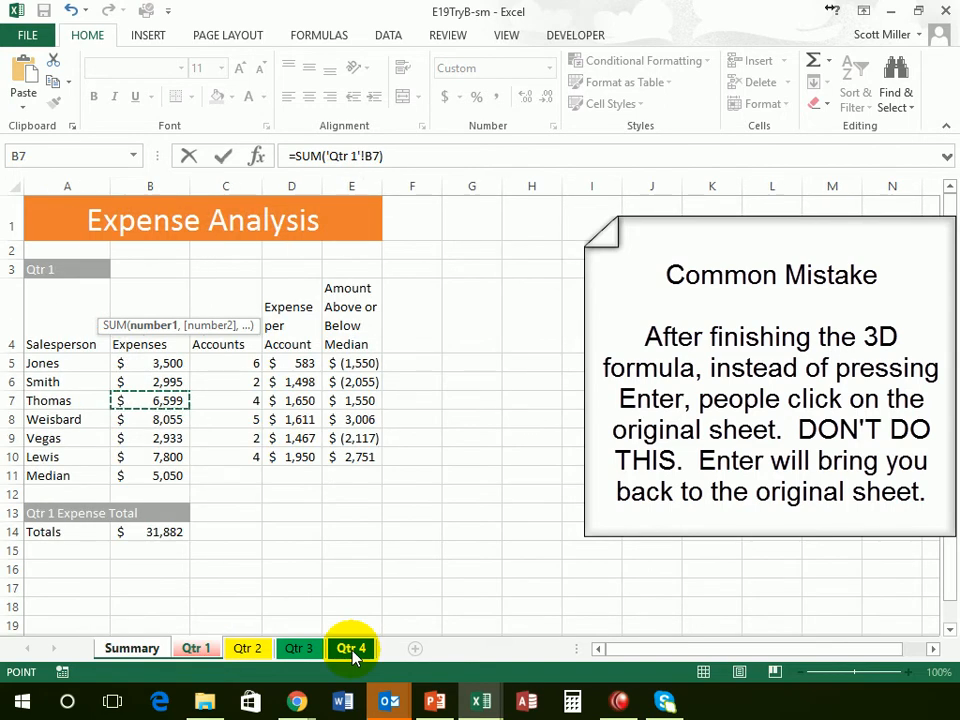
left_click(352, 652, "shift")
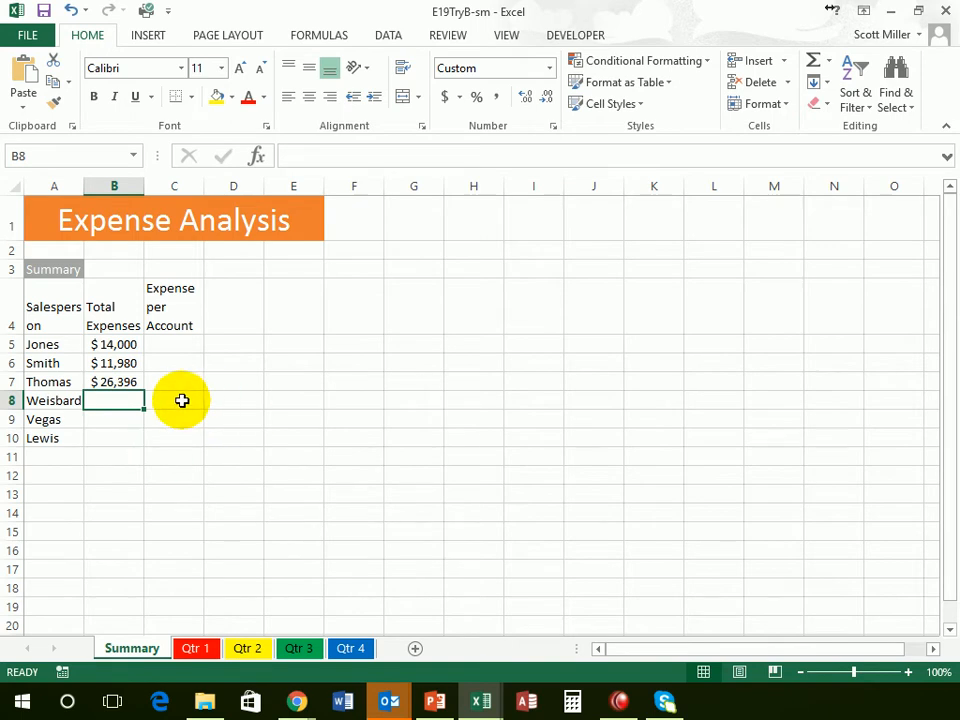
In cell B8 of the Summary sheet, total cell B8 across the quarter sheets with =SUM('Qtr 1:Qtr 4'!B8).
left_click(812, 61)
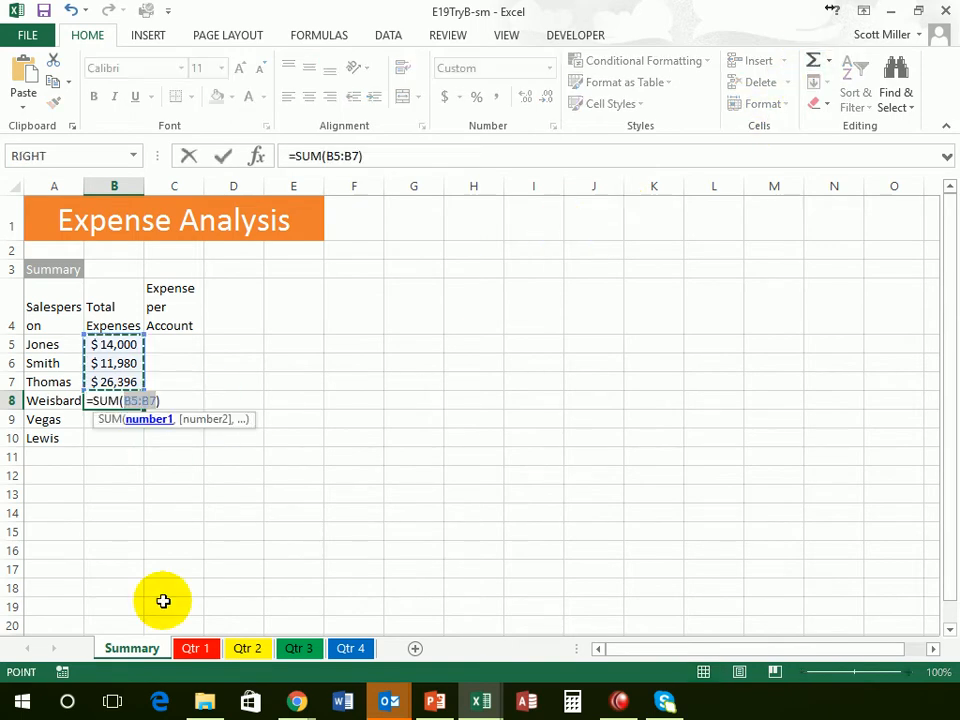
left_click(197, 649)
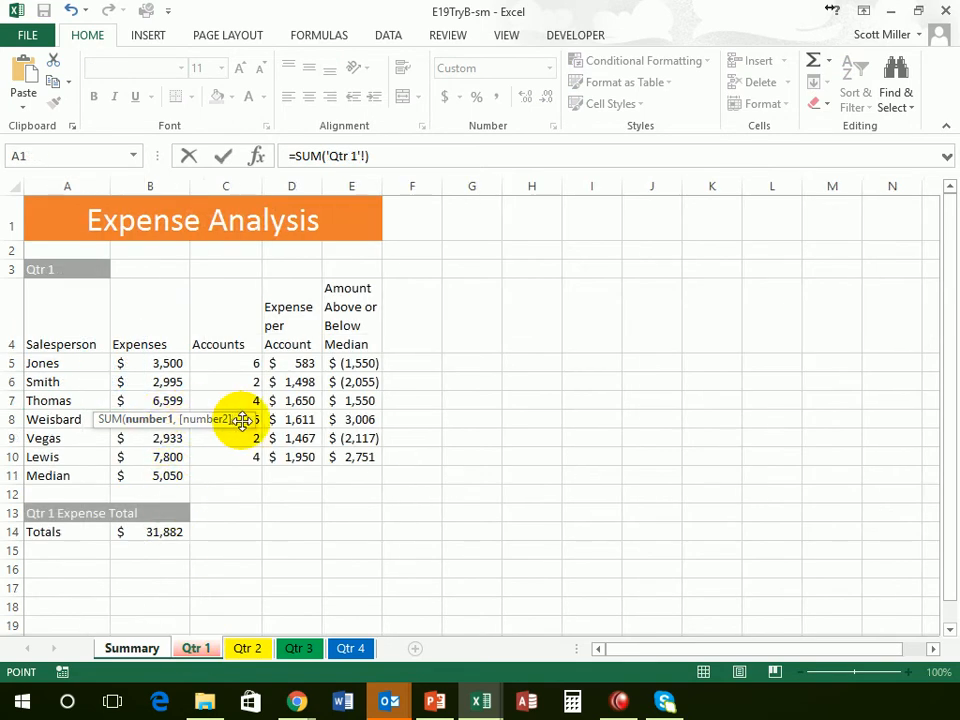
left_click_drag(242, 420, 257, 360)
left_click(162, 421)
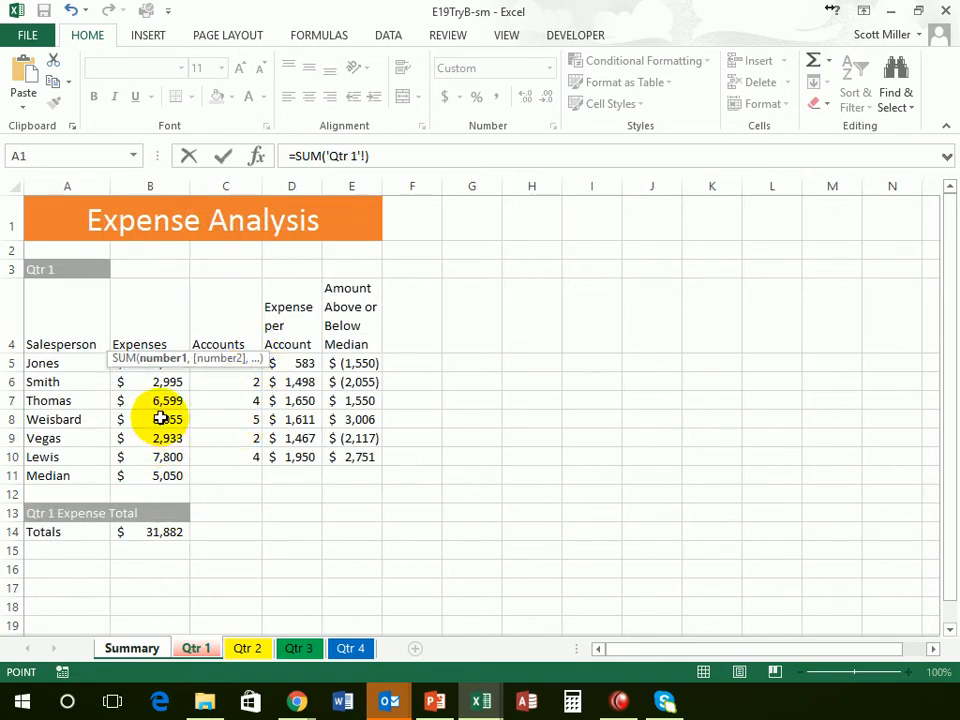
left_click(352, 650, "shift")
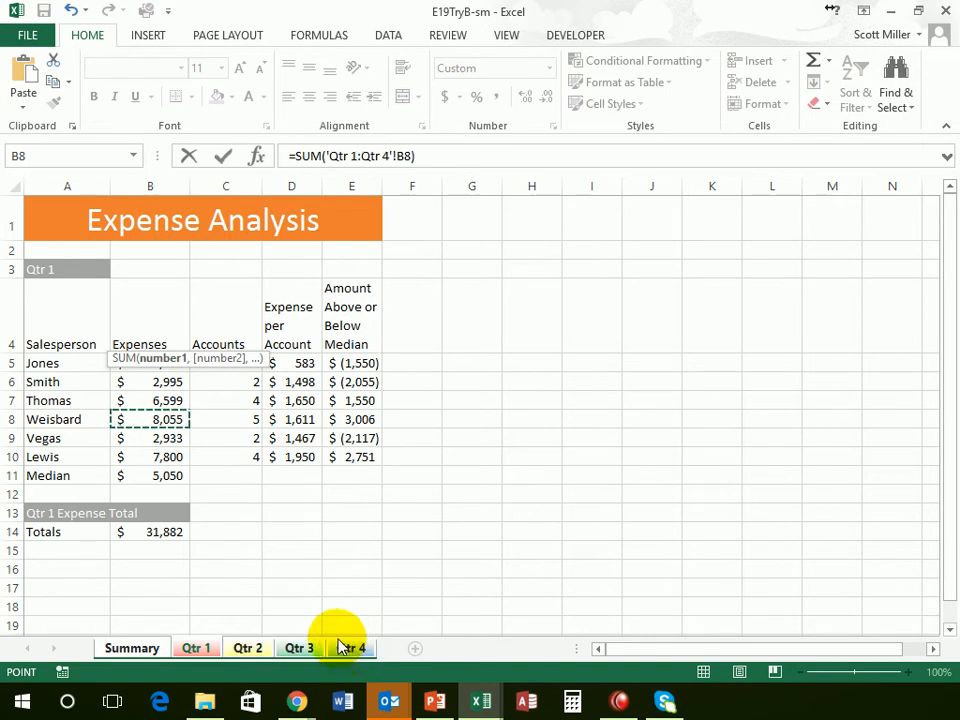
key("Return")
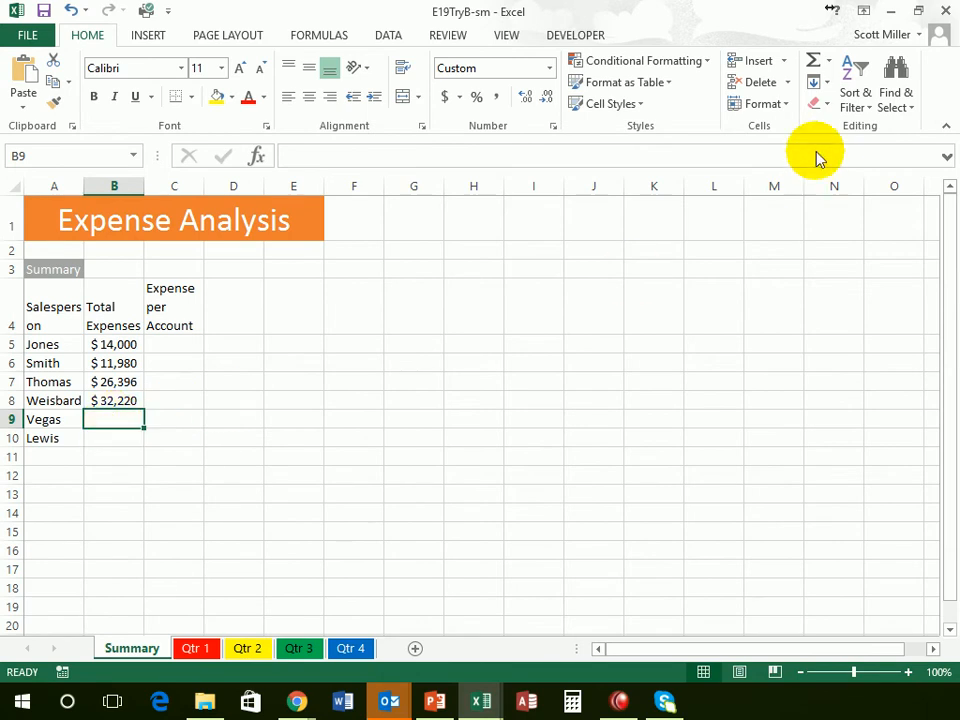
In cell B9 of the Summary sheet, enter a 3D total across the quarter sheets with =SUM('Qtr 1:Qtr 4'!B10).
left_click(813, 61)
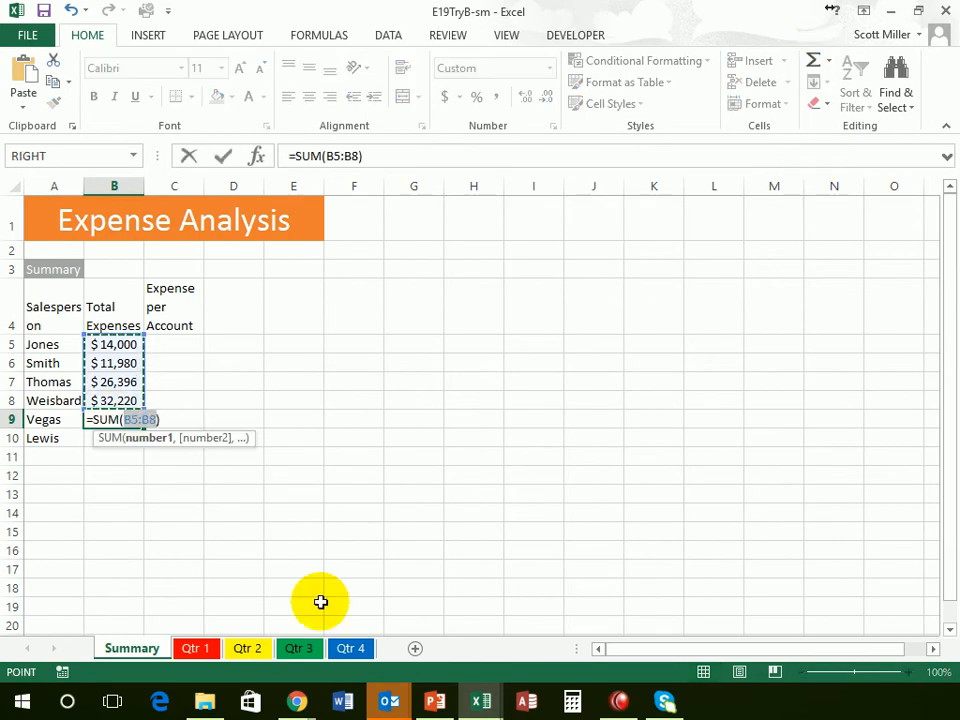
left_click(198, 649)
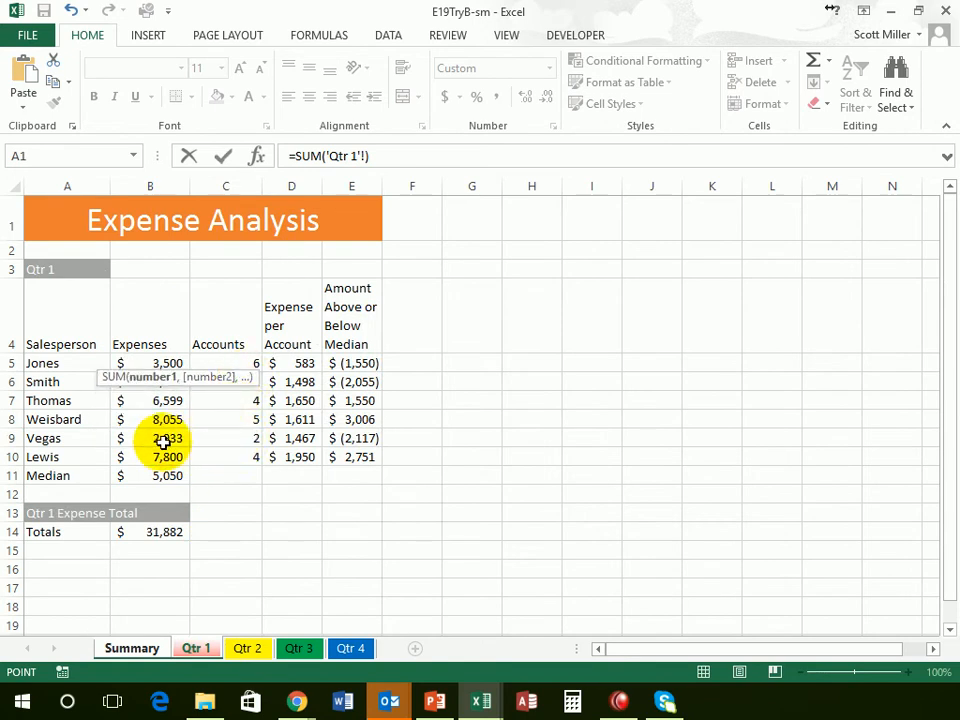
left_click(161, 454)
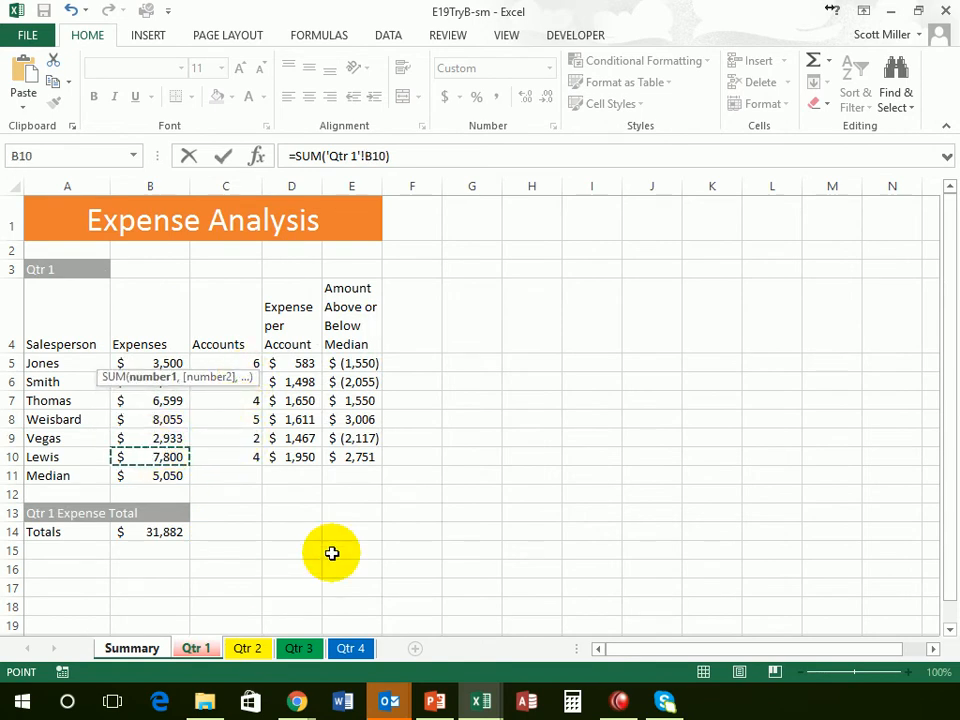
left_click(344, 650, "shift")
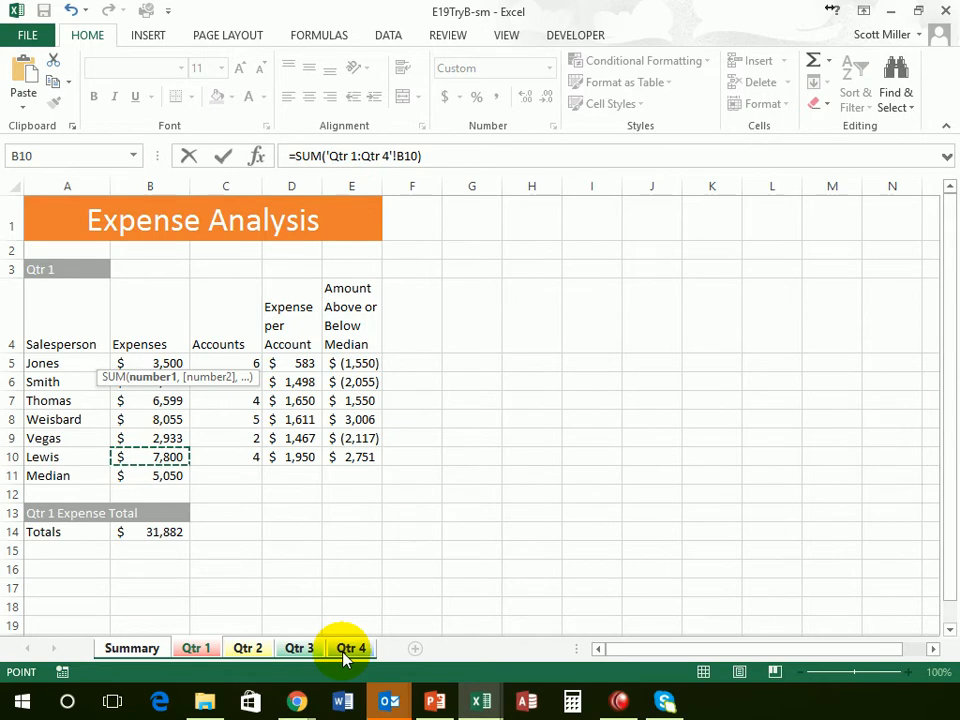
key("Return")
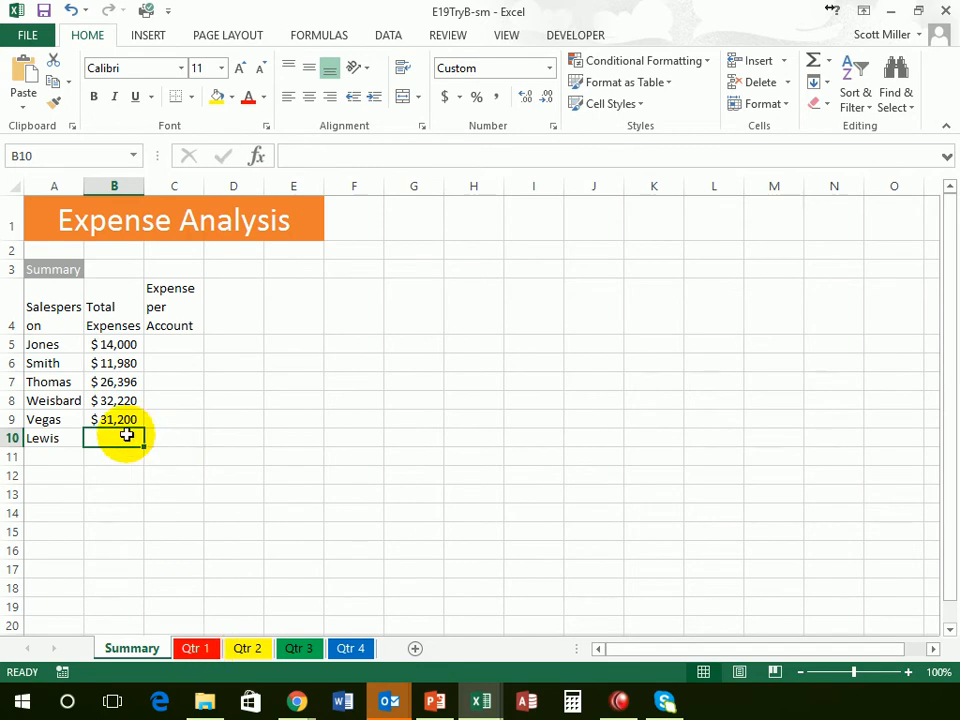
In cell B10 of the Summary sheet, total cell B10 across the quarter sheets with =SUM('Qtr 1:Qtr 4'!B10).
left_click(815, 62)
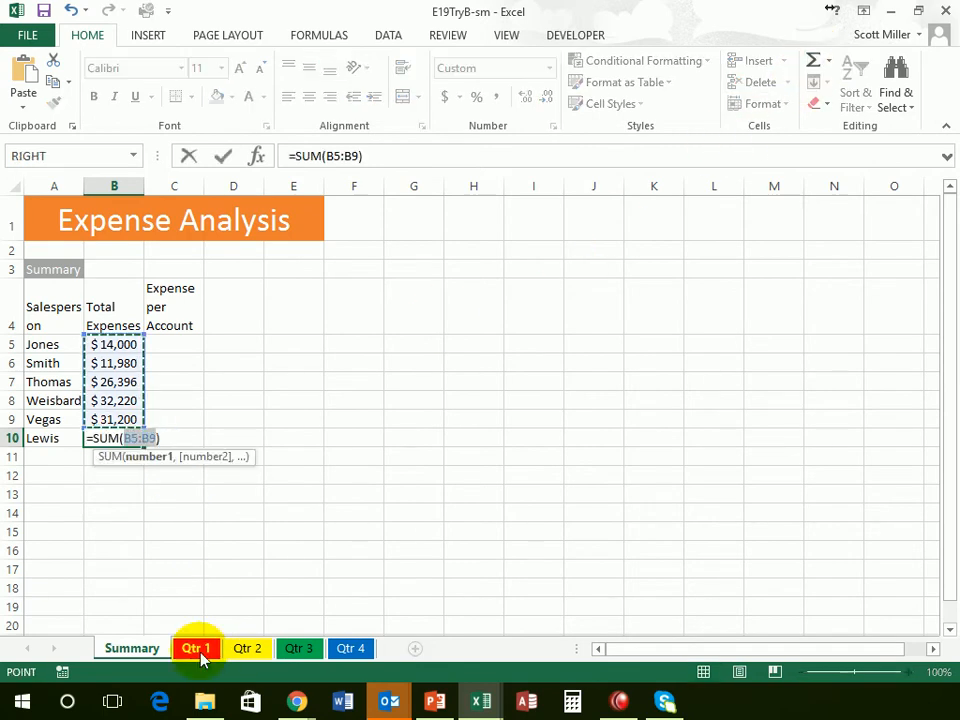
left_click(198, 650)
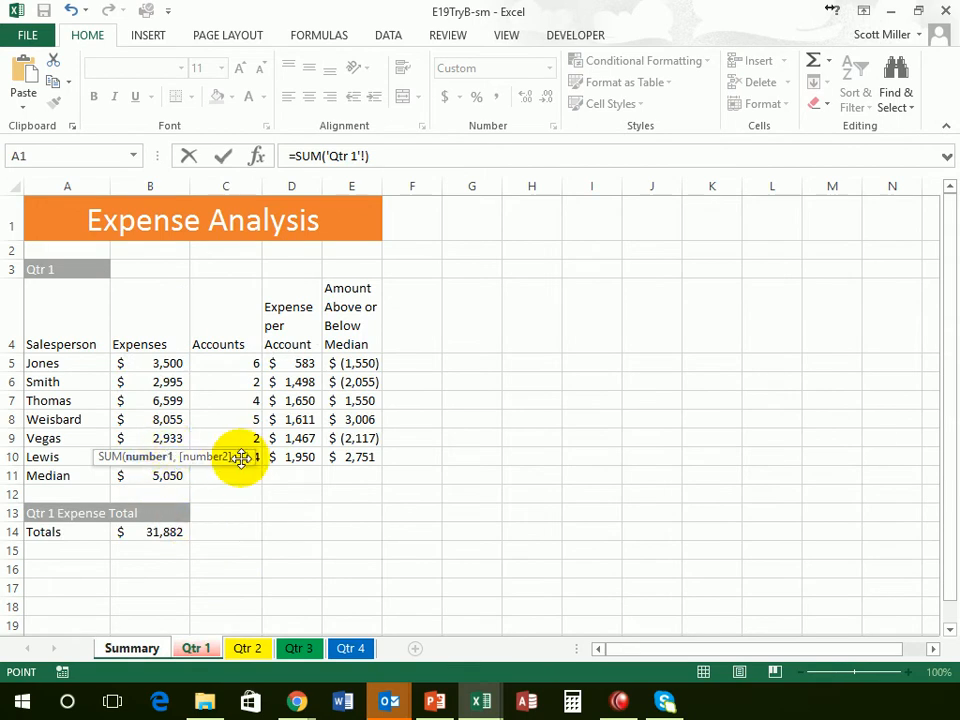
left_click_drag(240, 456, 287, 401)
left_click(160, 456)
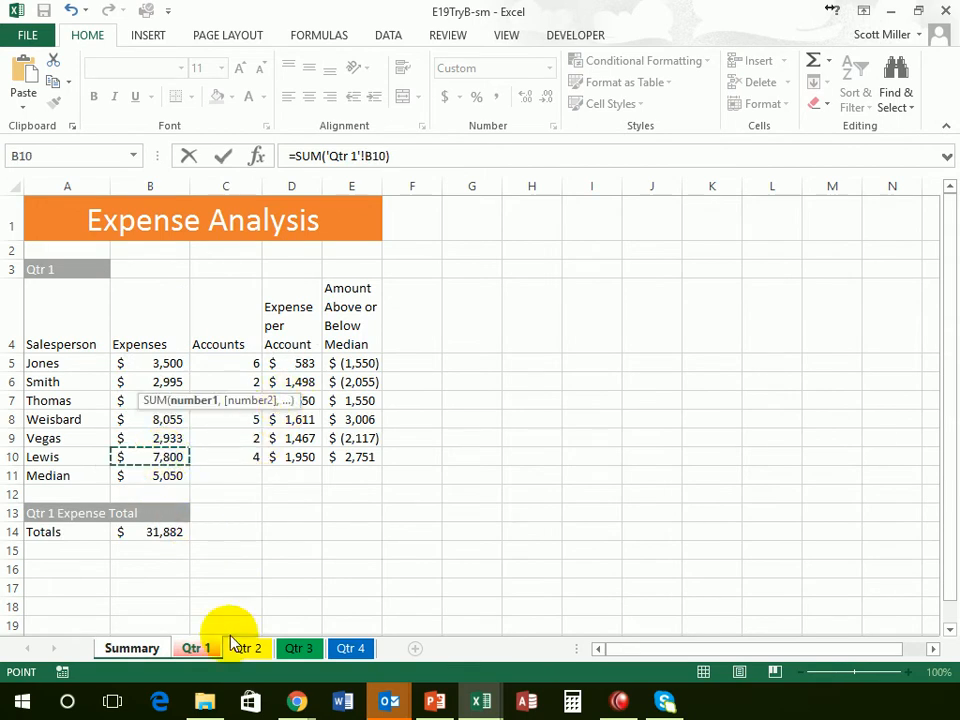
left_click(352, 648, "shift")
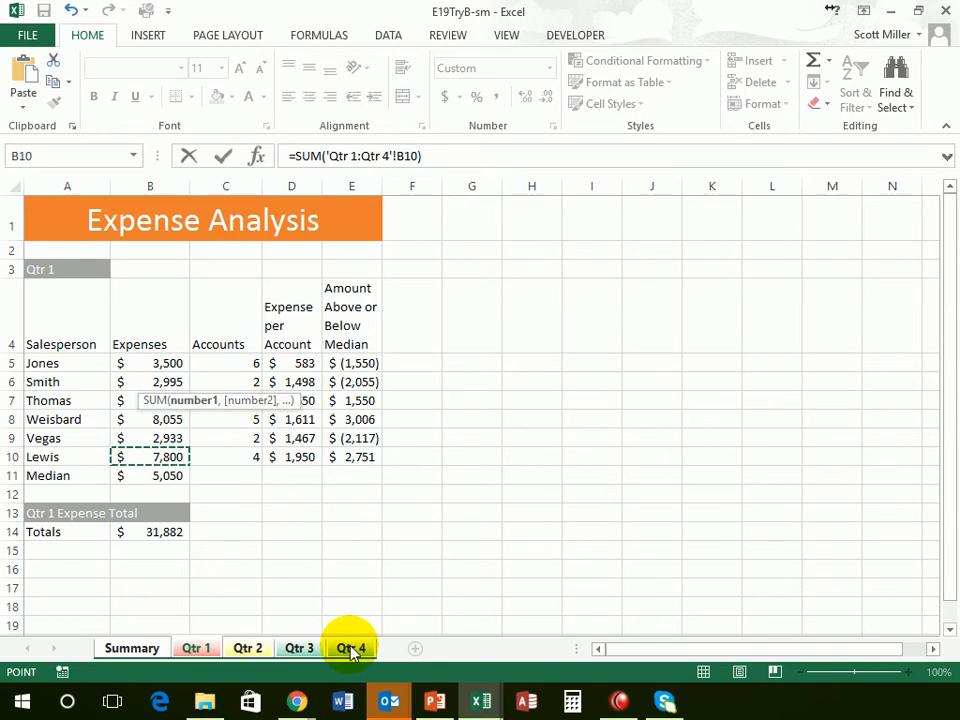
key("Return")
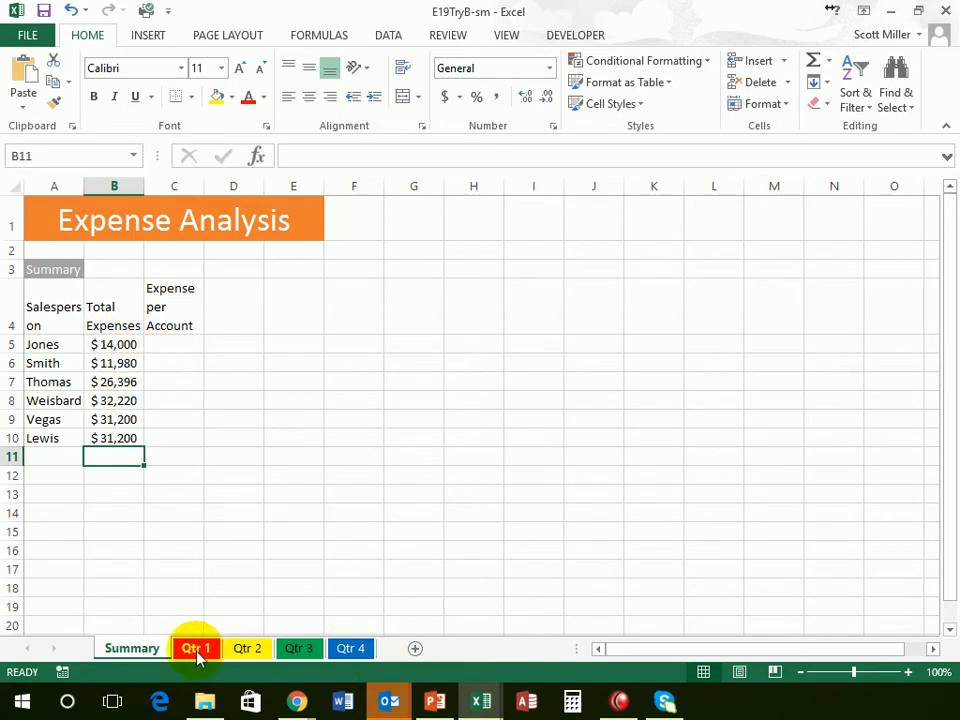
Set the expense in cell B5 of the Qtr 2 sheet to 4250 and check the matching total on the Summary sheet.
left_click(247, 650)
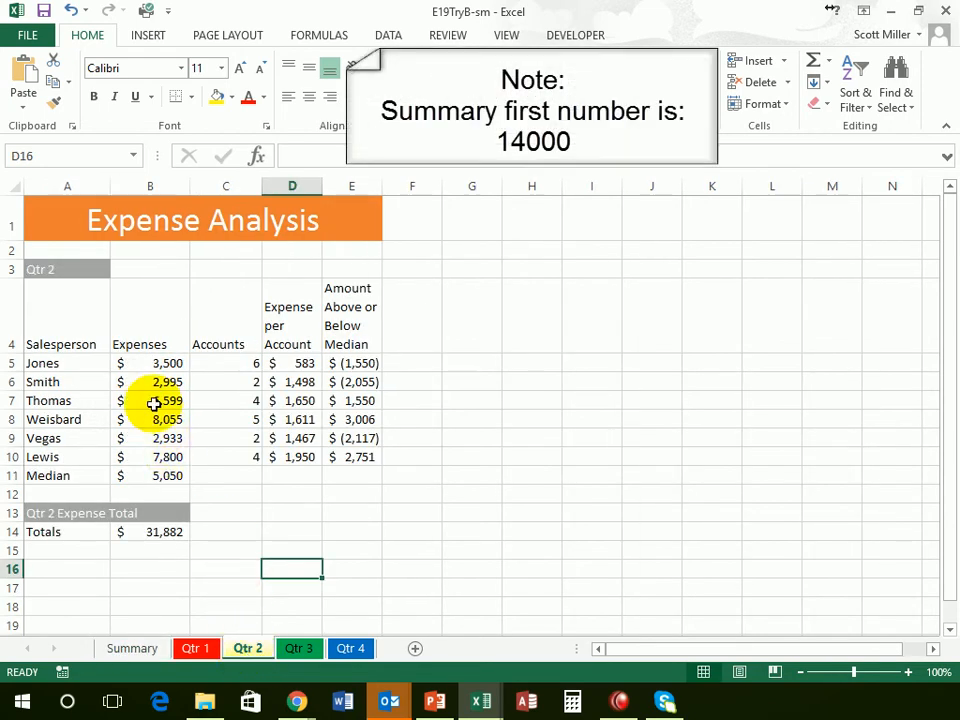
left_click(152, 363)
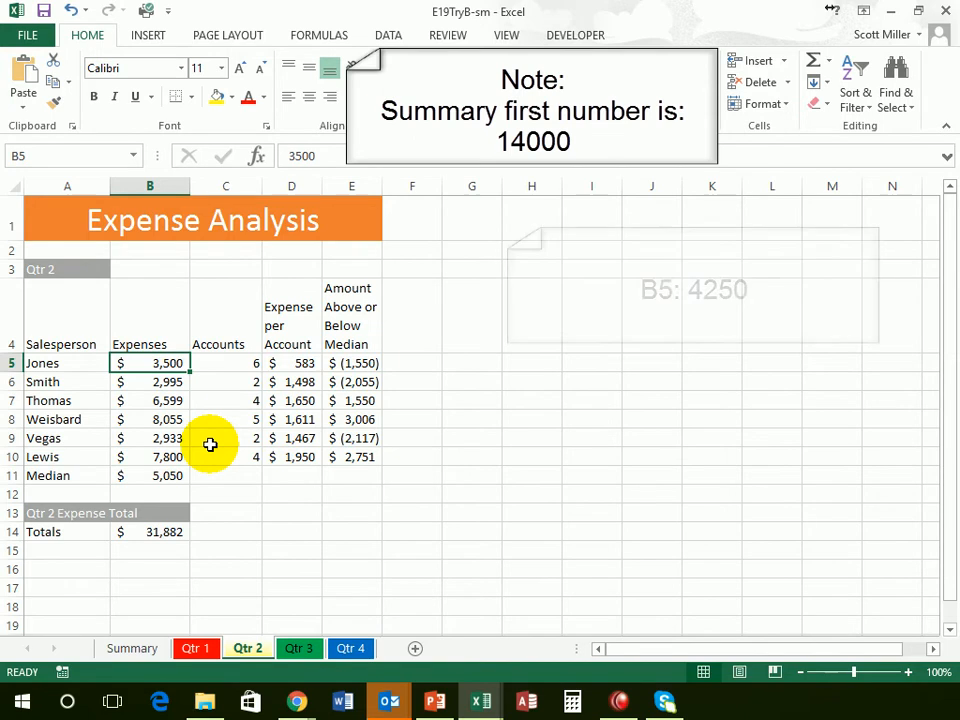
type("4250")
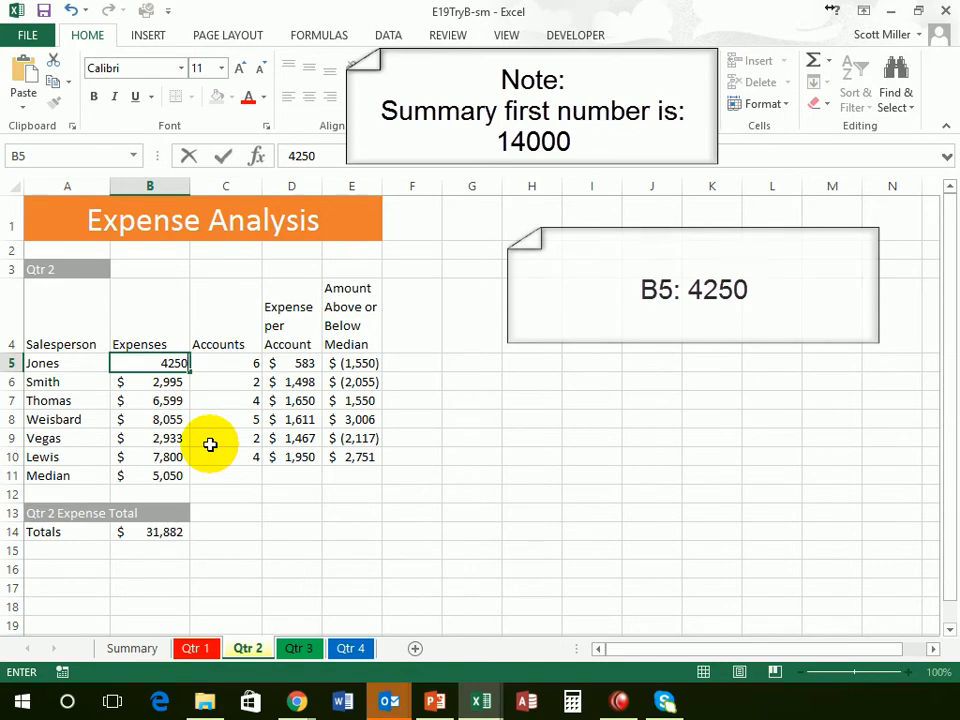
key("Return")
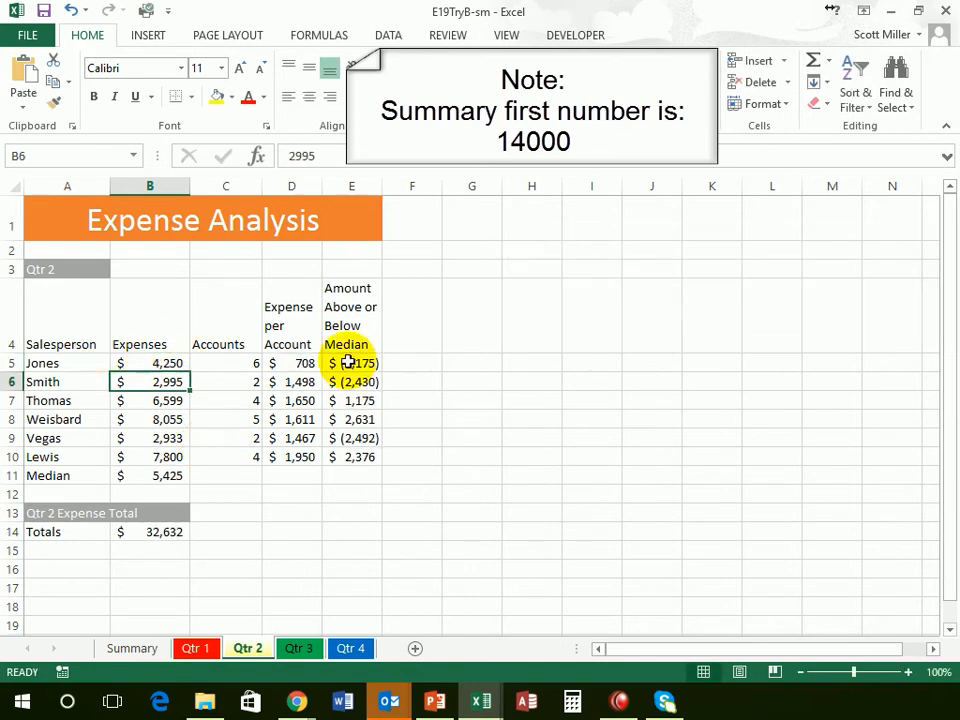
left_click(132, 650)
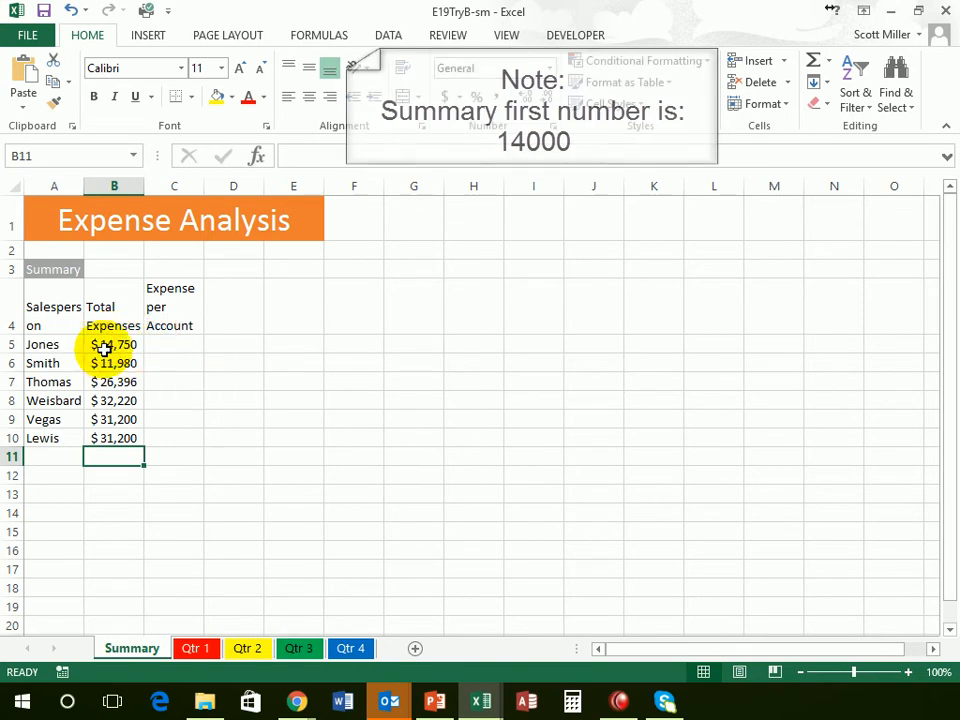
On the Qtr 2 sheet, set the expenses in cell B6 to 3300 and cell B7 to 4599.
left_click(247, 648)
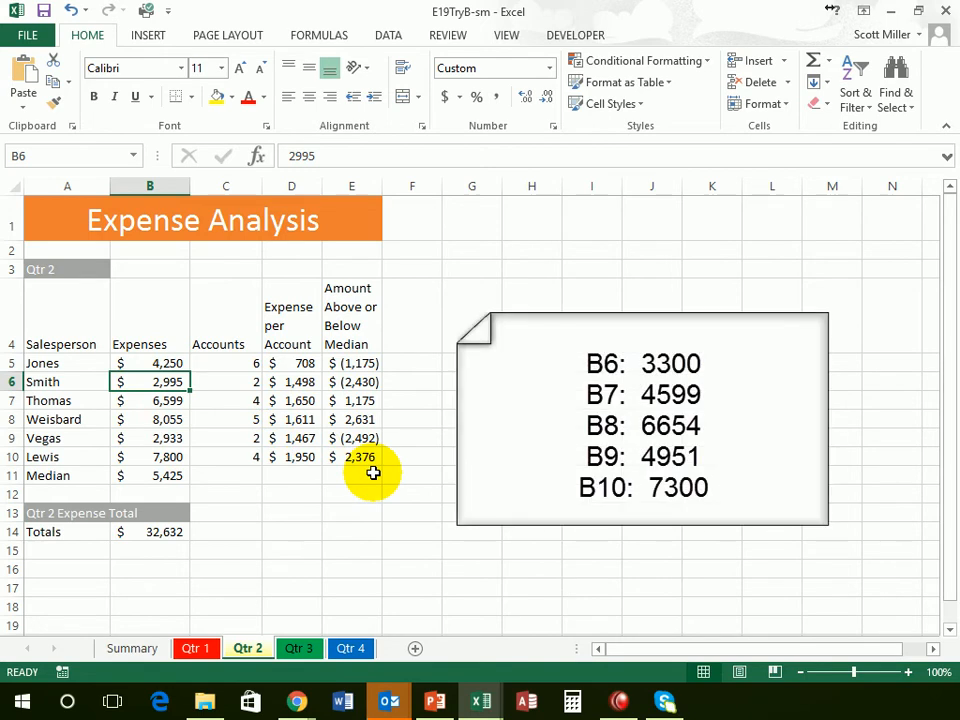
type("3,3")
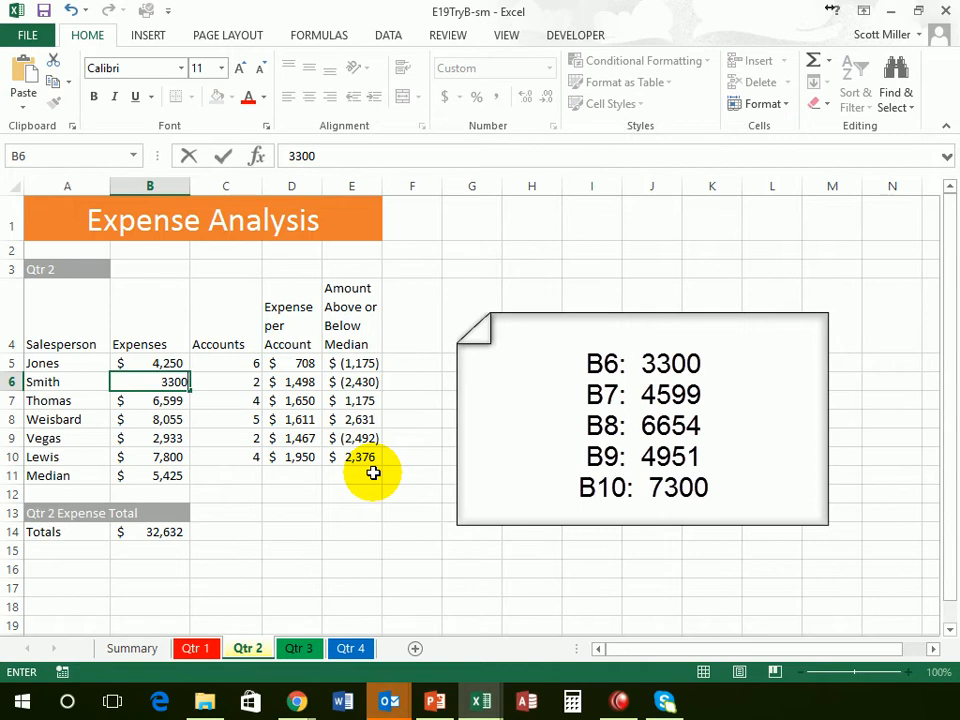
type("00")
key("Return")
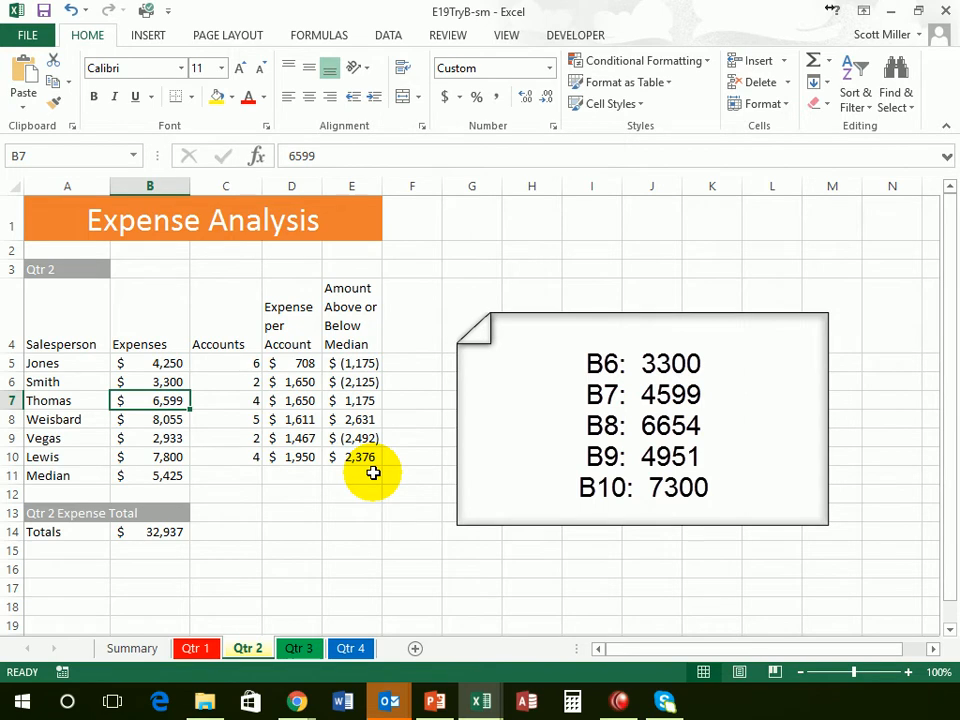
type("4599")
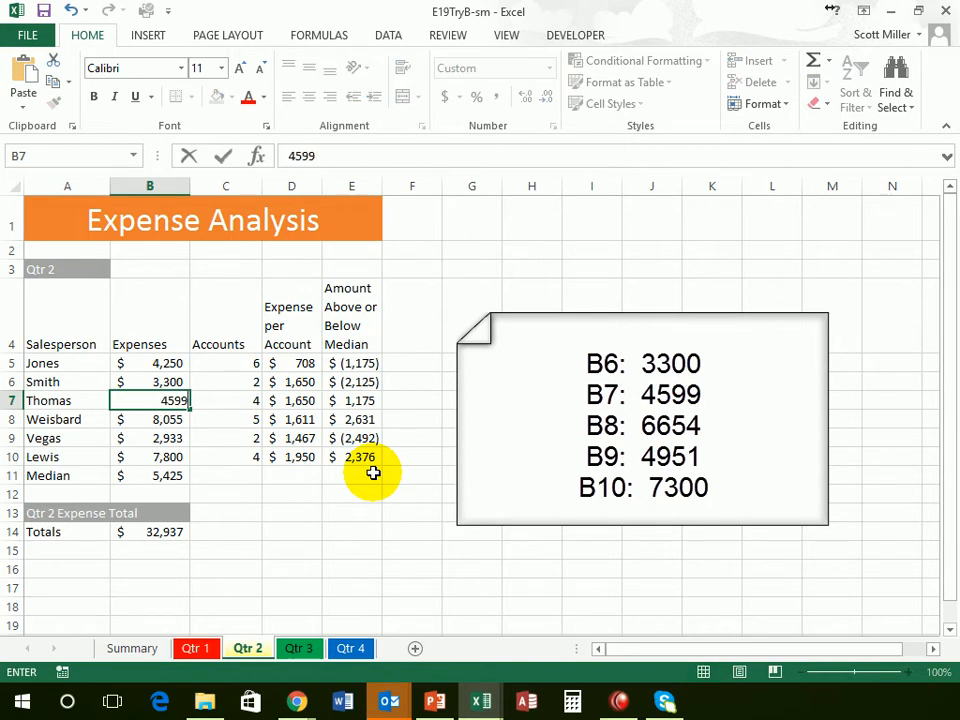
key("Return")
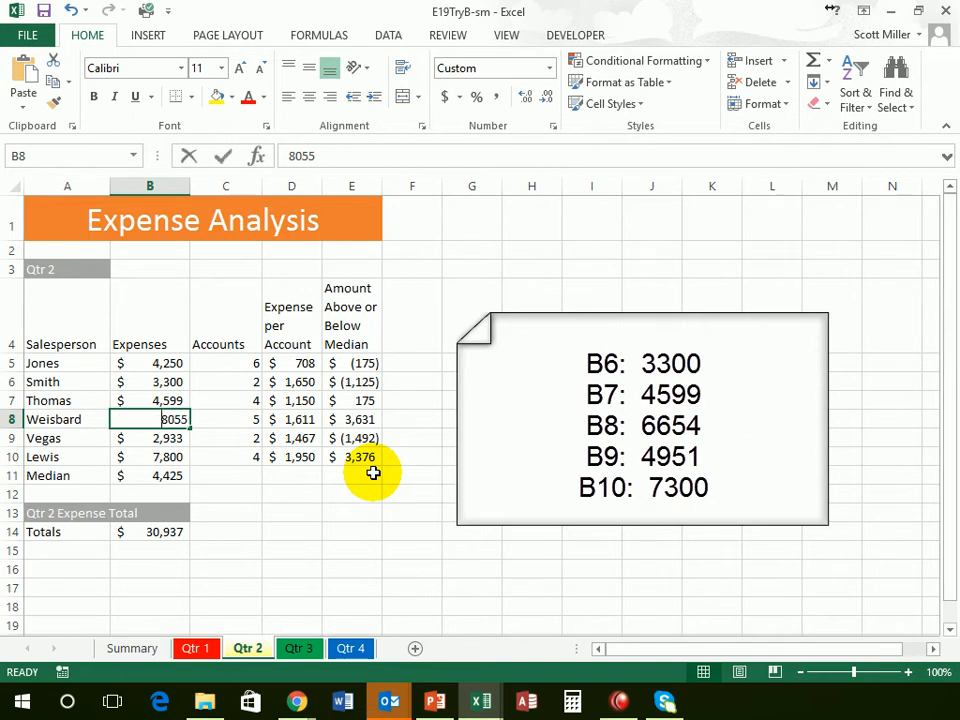
On the Qtr 2 sheet, set the expenses in cells B8, B9 and B10 to 6654, 4951 and 7300.
type("6654")
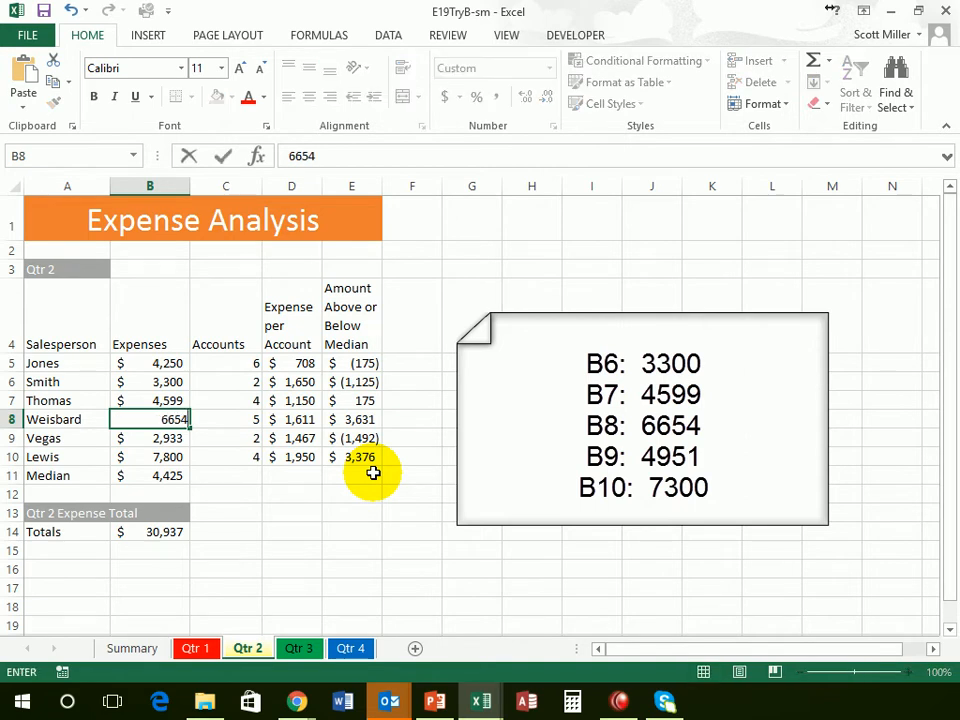
key("Return")
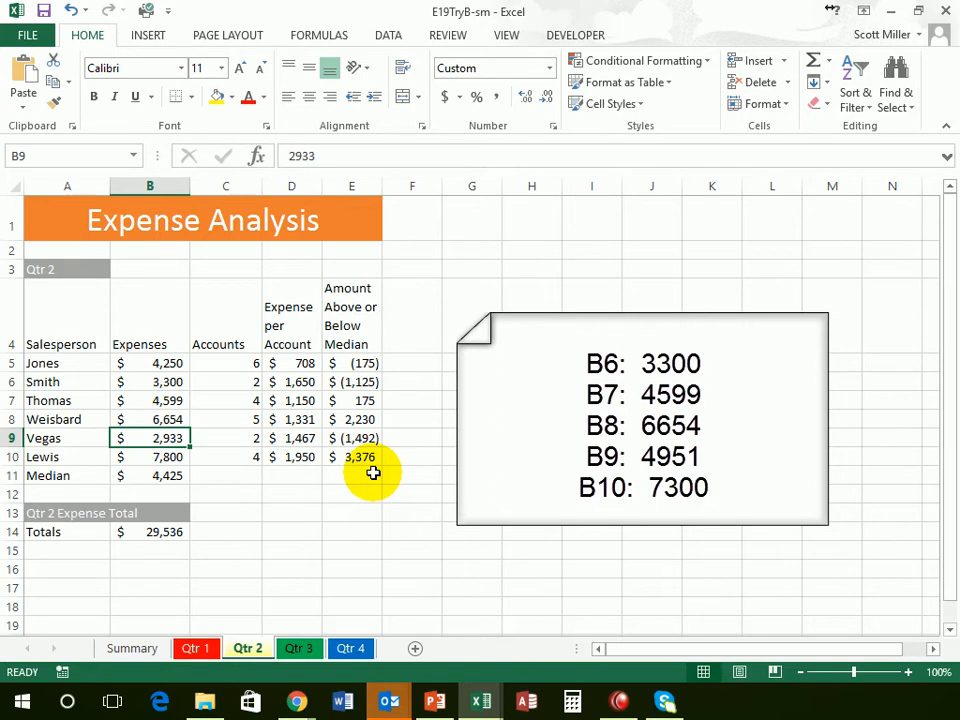
type("49")
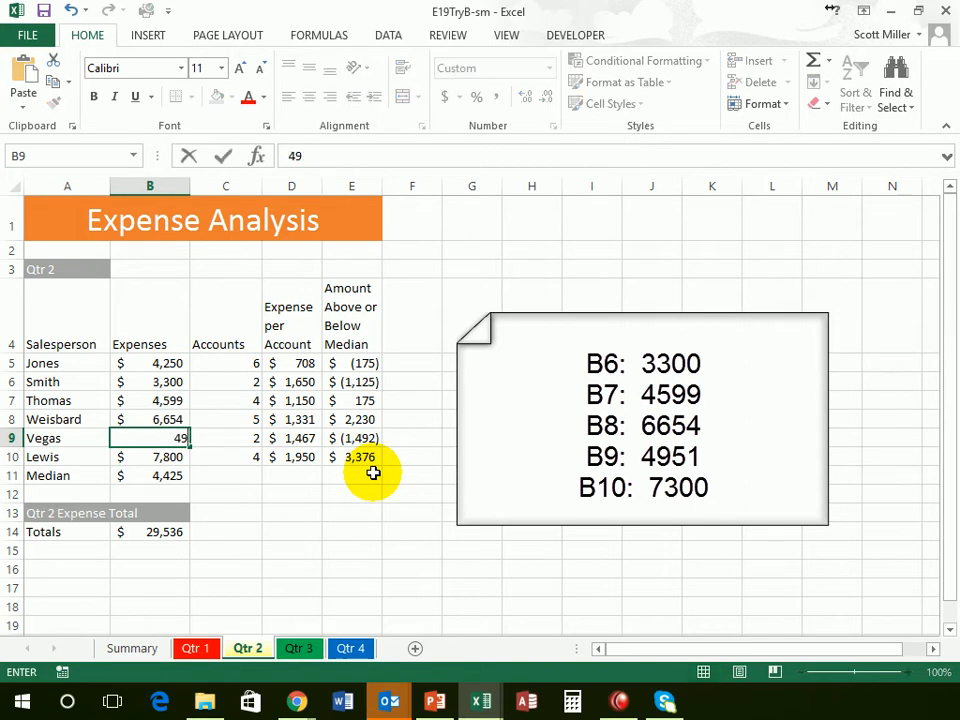
type("51")
key("Return")
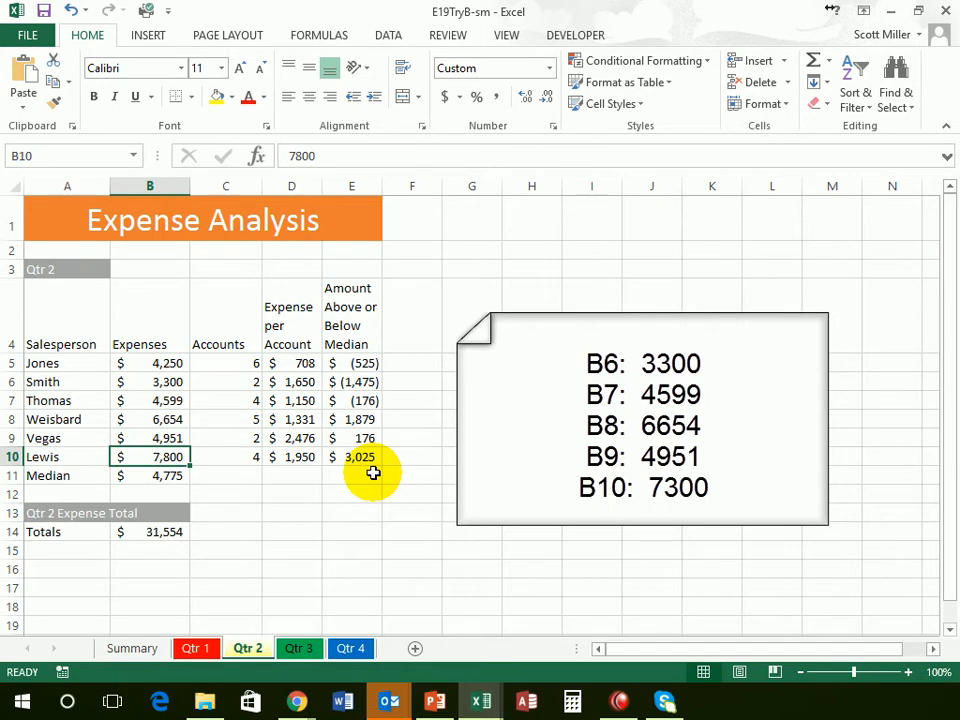
type("7300")
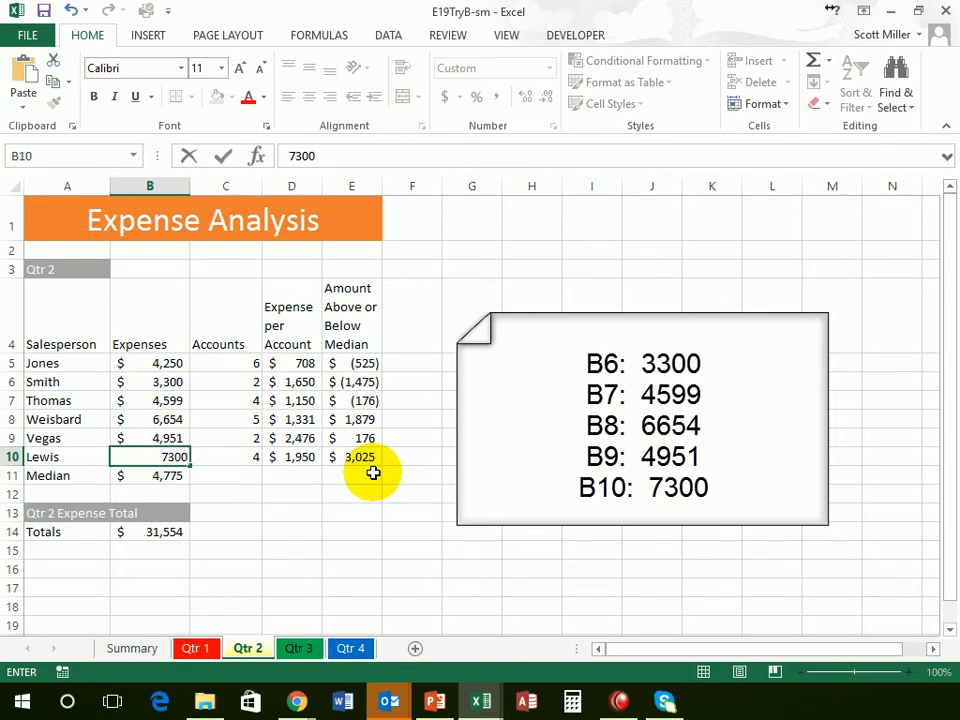
key("Return")
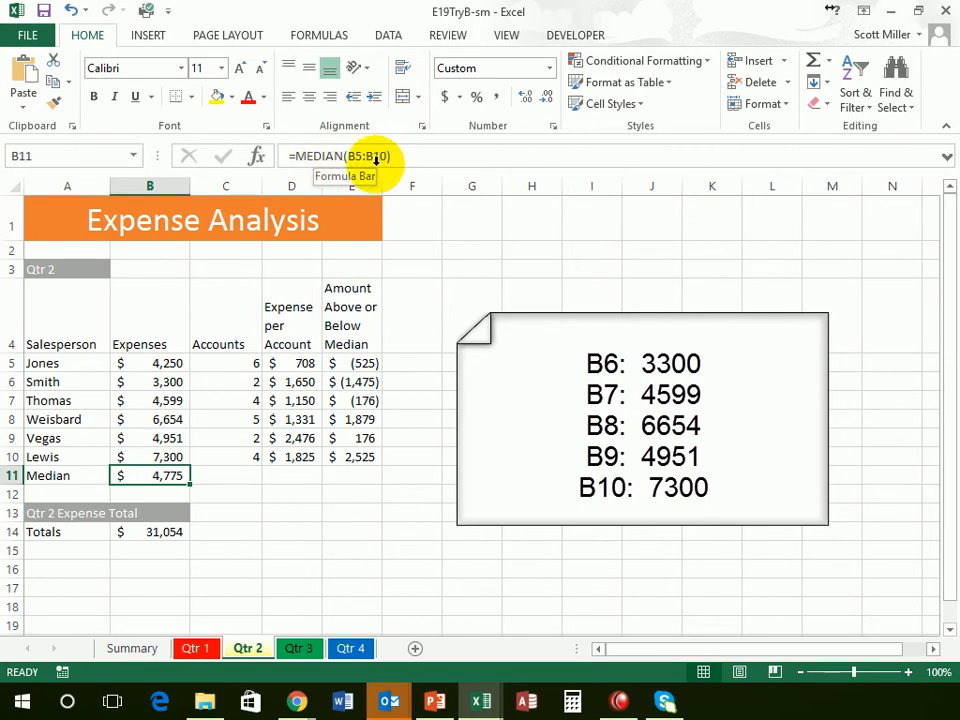
Check the Summary totals and review the Expense per Account column on each of the four quarter sheets.
left_click(140, 654)
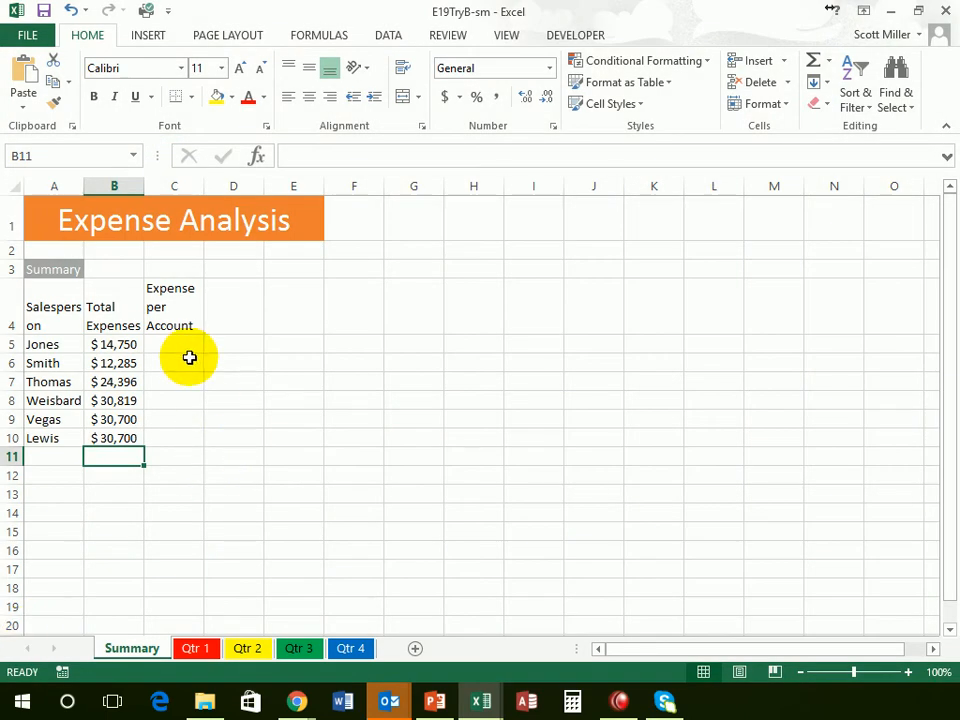
left_click(177, 346)
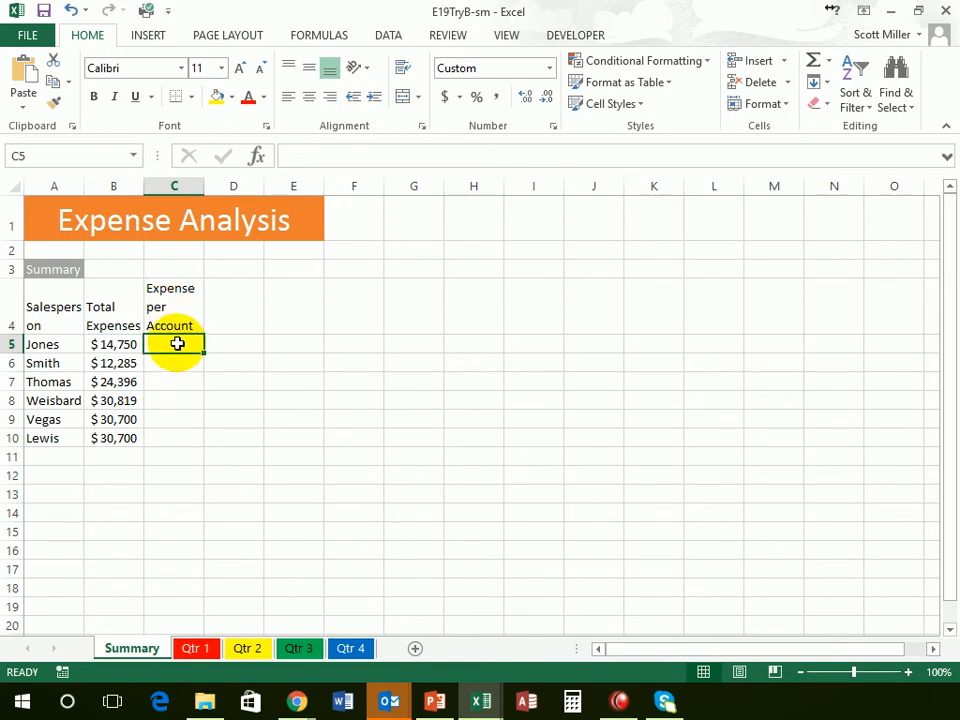
left_click(203, 648)
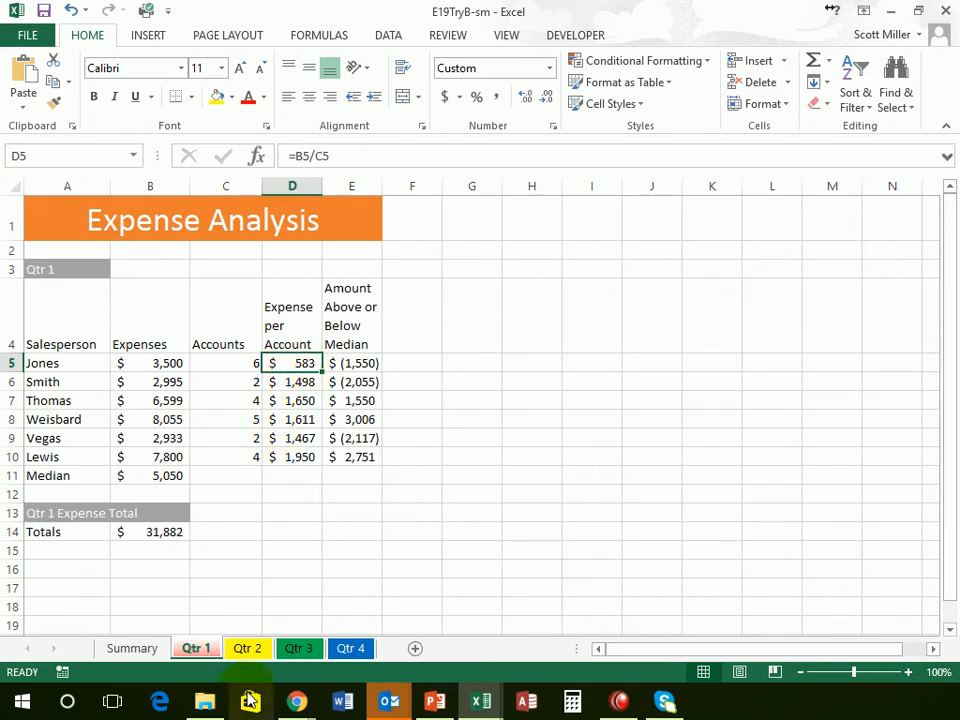
left_click(248, 650)
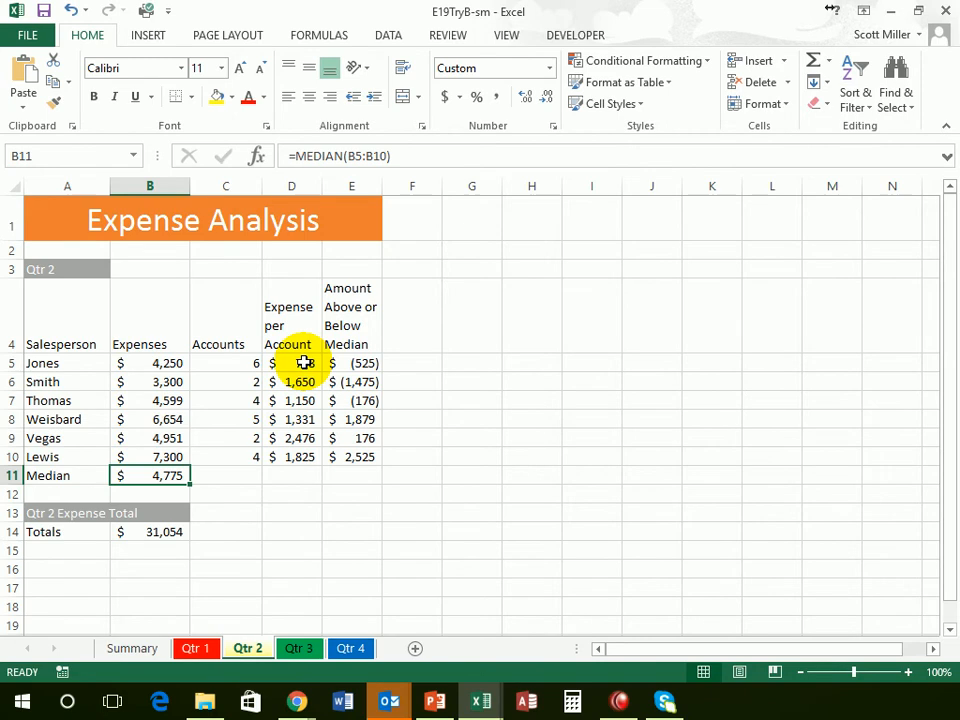
left_click(299, 650)
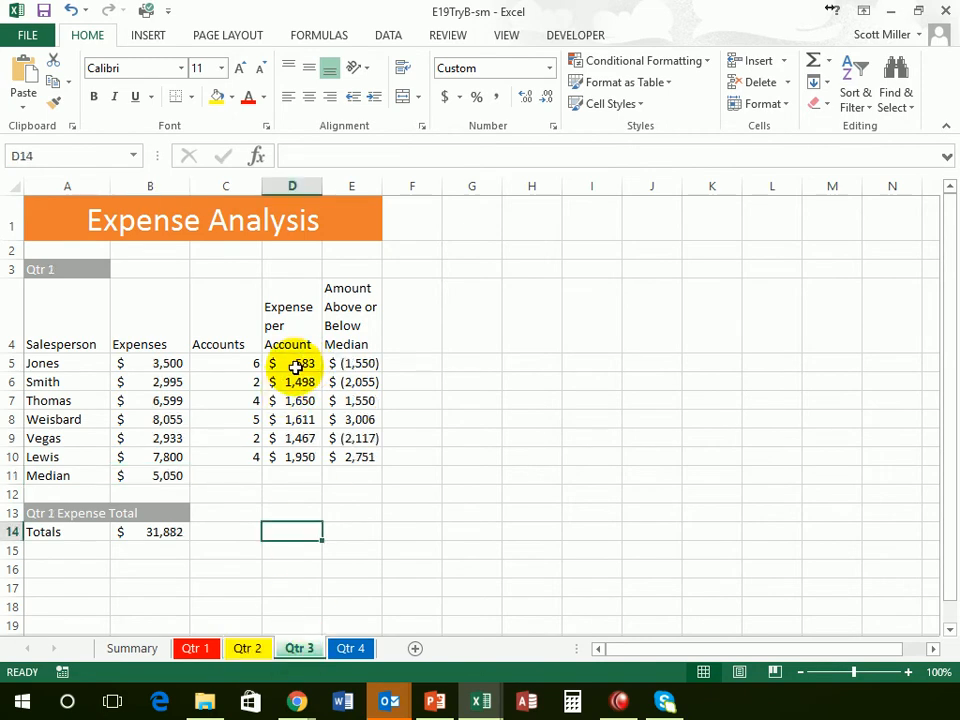
left_click(350, 648)
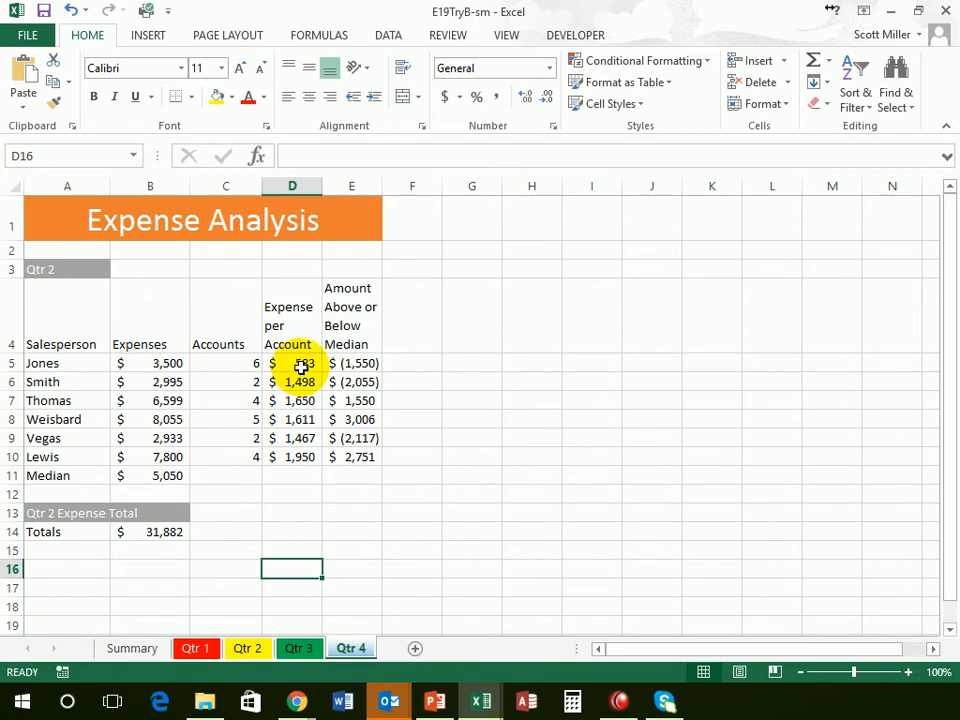
left_click(81, 385)
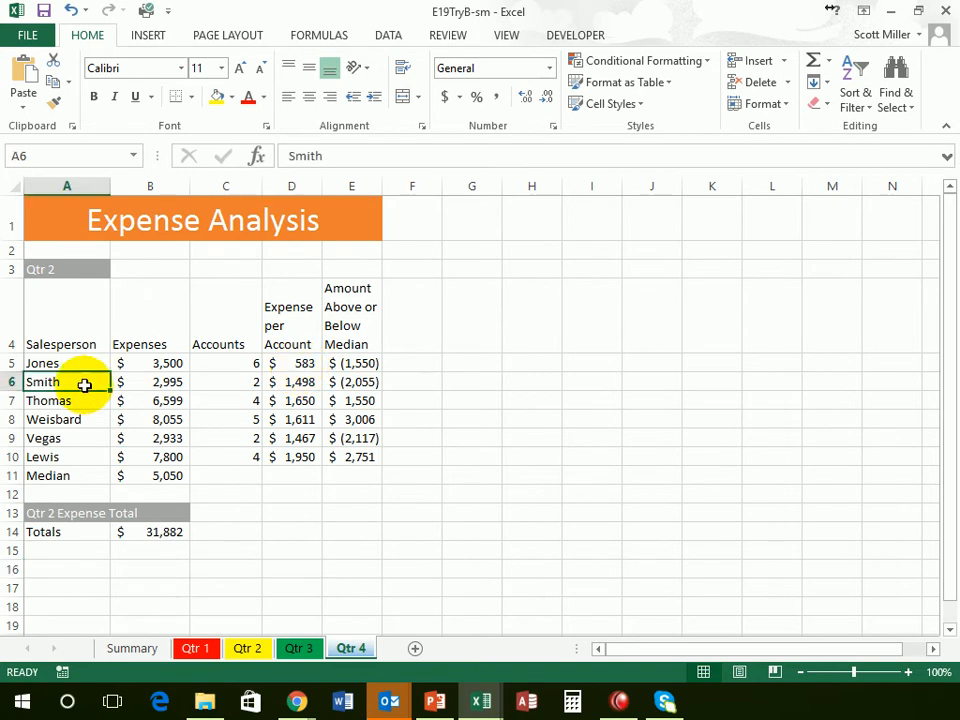
In cell C5 of the Summary sheet, average the expense per account across the quarter sheets with =AVERAGE('Qtr 1:Qtr 4'!D5).
left_click(130, 649)
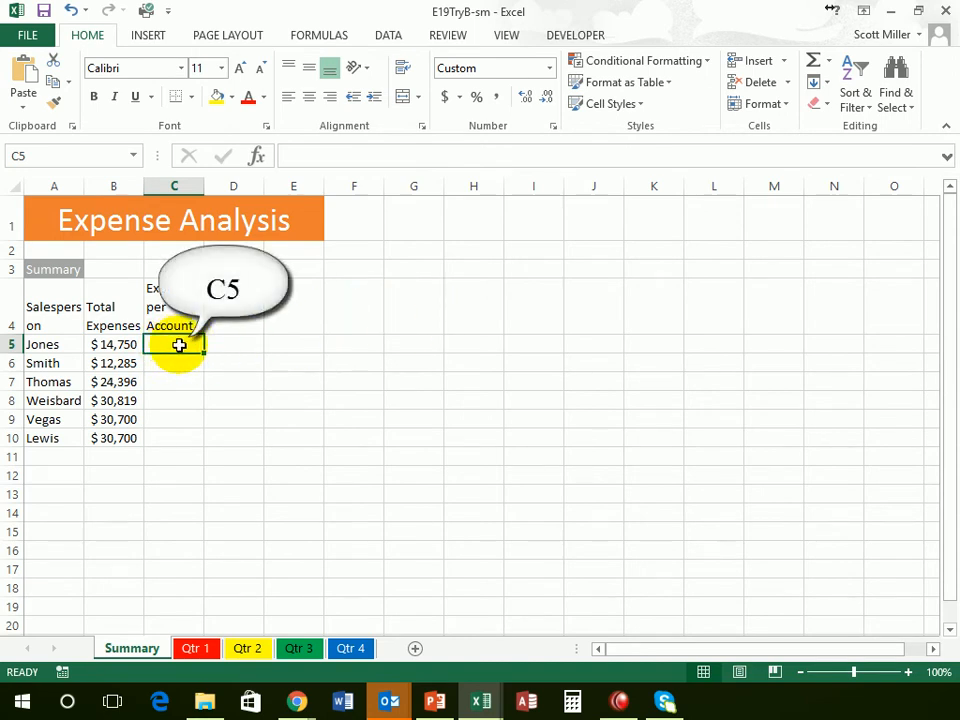
left_click(829, 66)
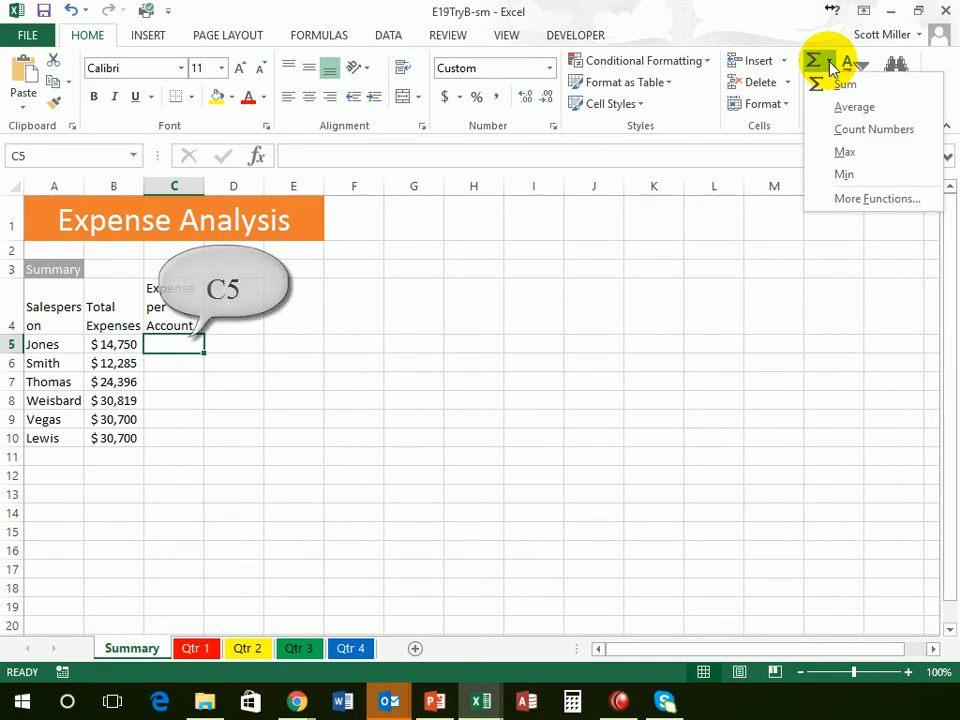
left_click(842, 114)
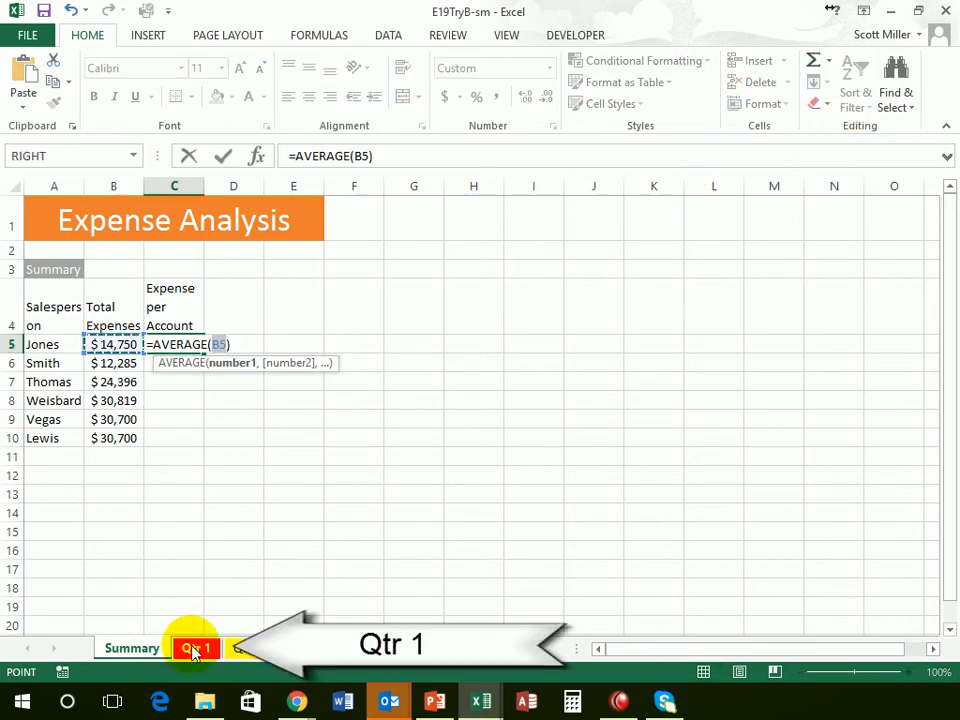
left_click(194, 650)
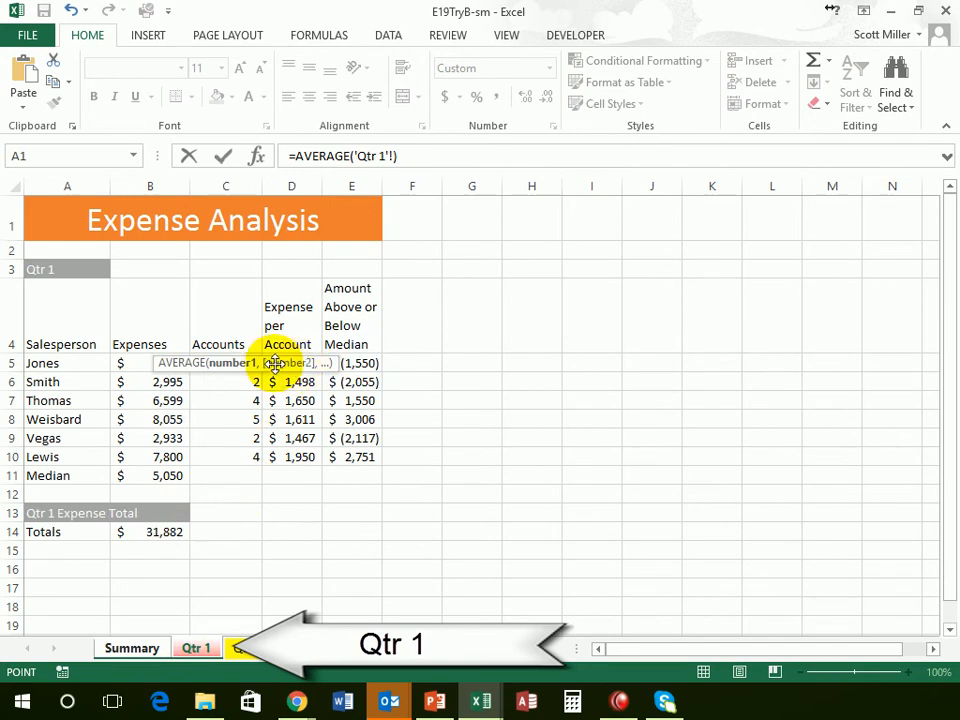
left_click_drag(313, 362, 352, 266)
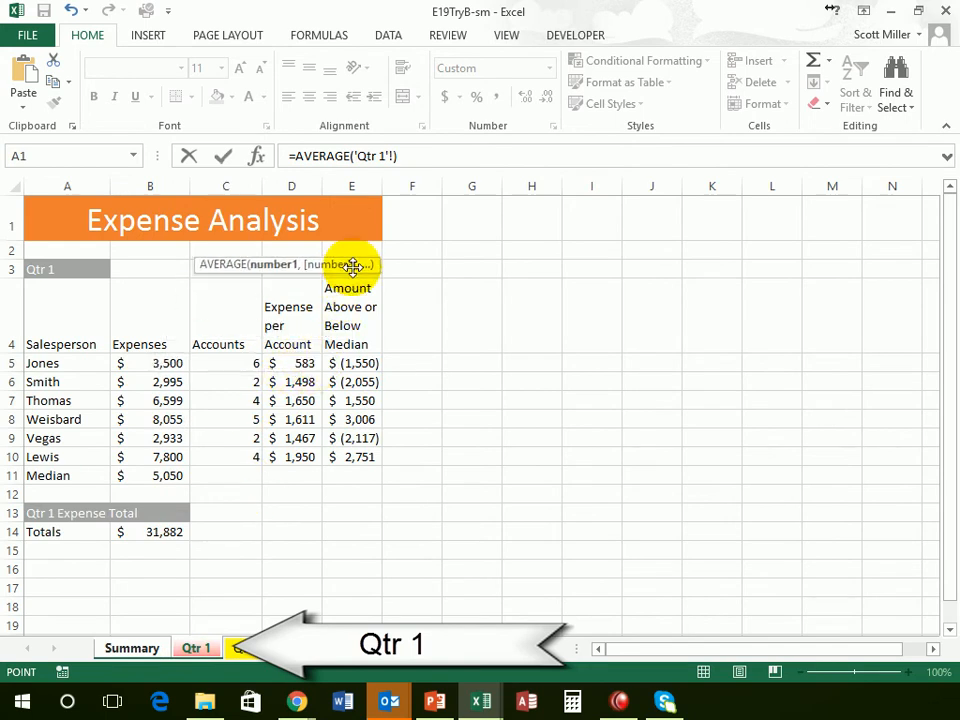
left_click(291, 364)
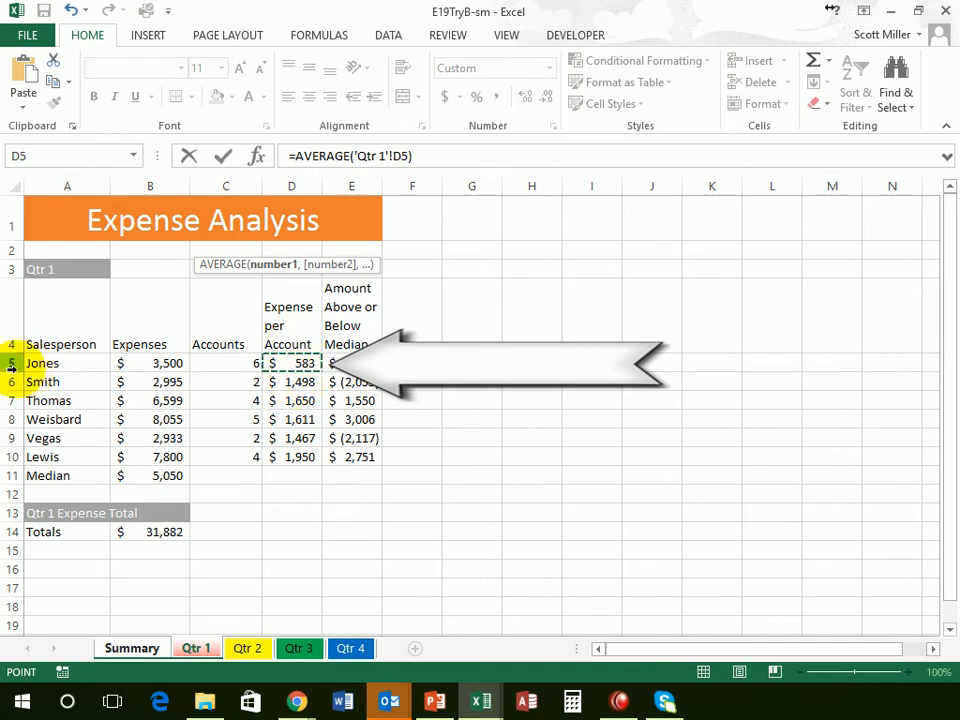
left_click(352, 649, "shift")
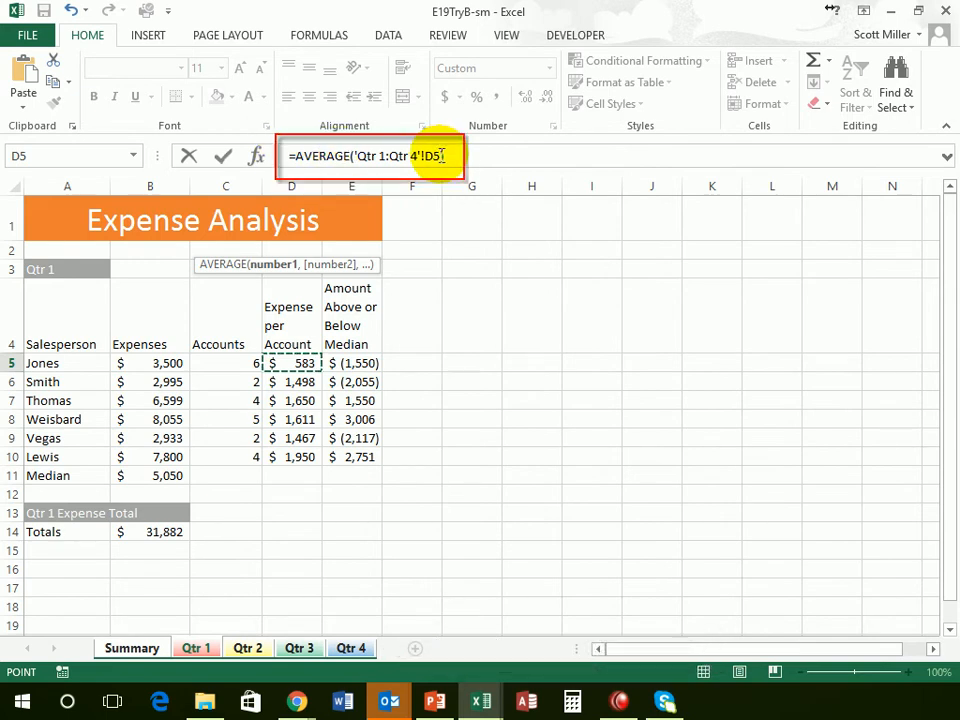
type(")")
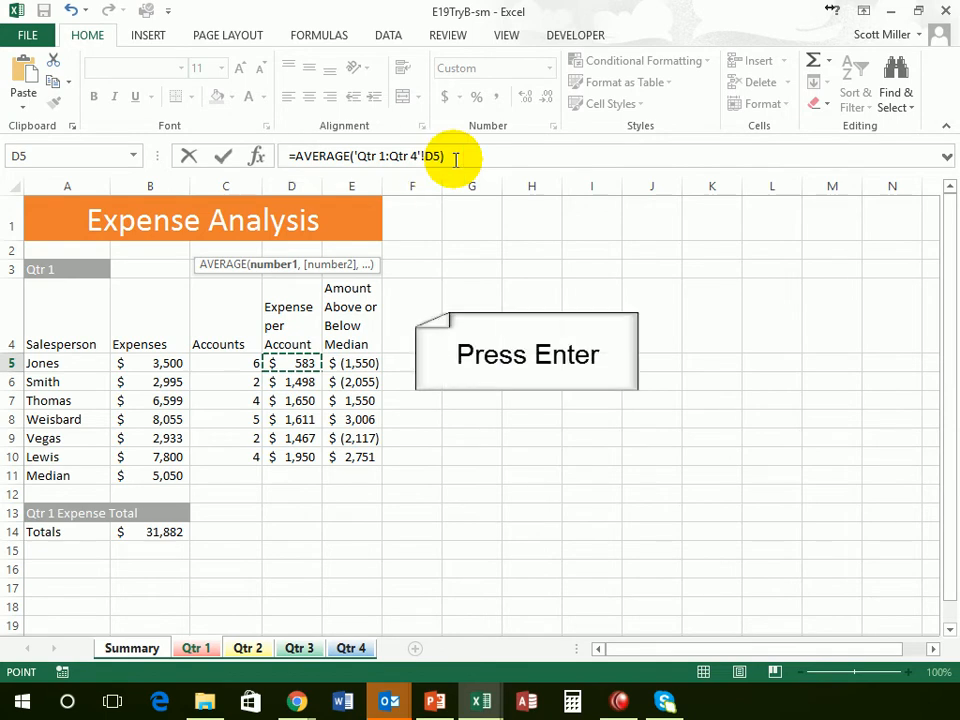
key("Return")
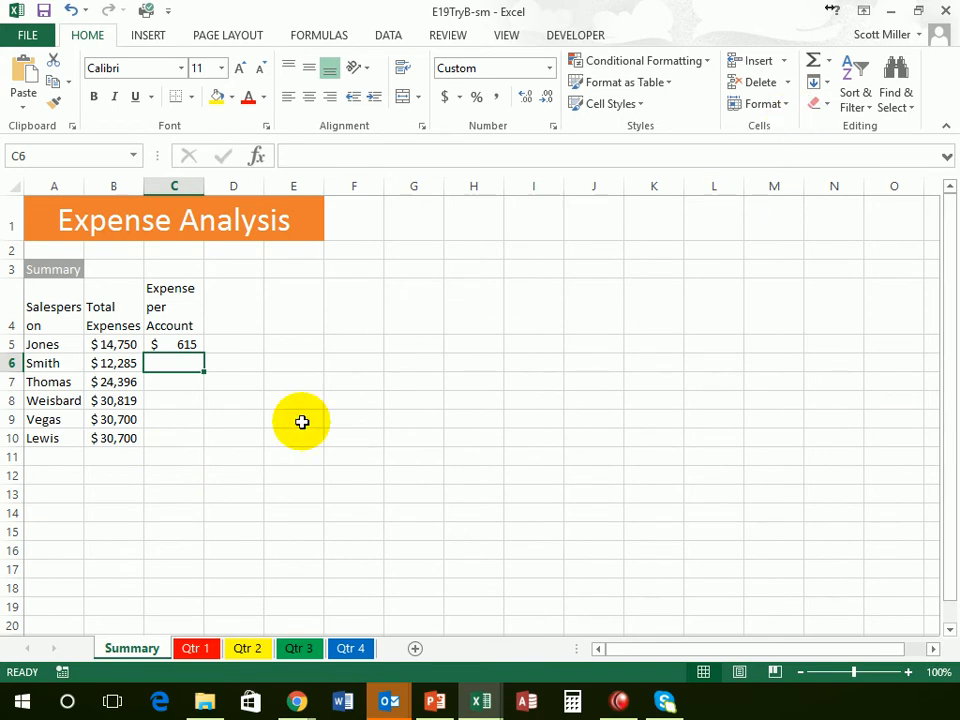
Fill the 3D average formula from C5 down through C10 on the Summary sheet and check the copied formulas.
left_click(167, 344)
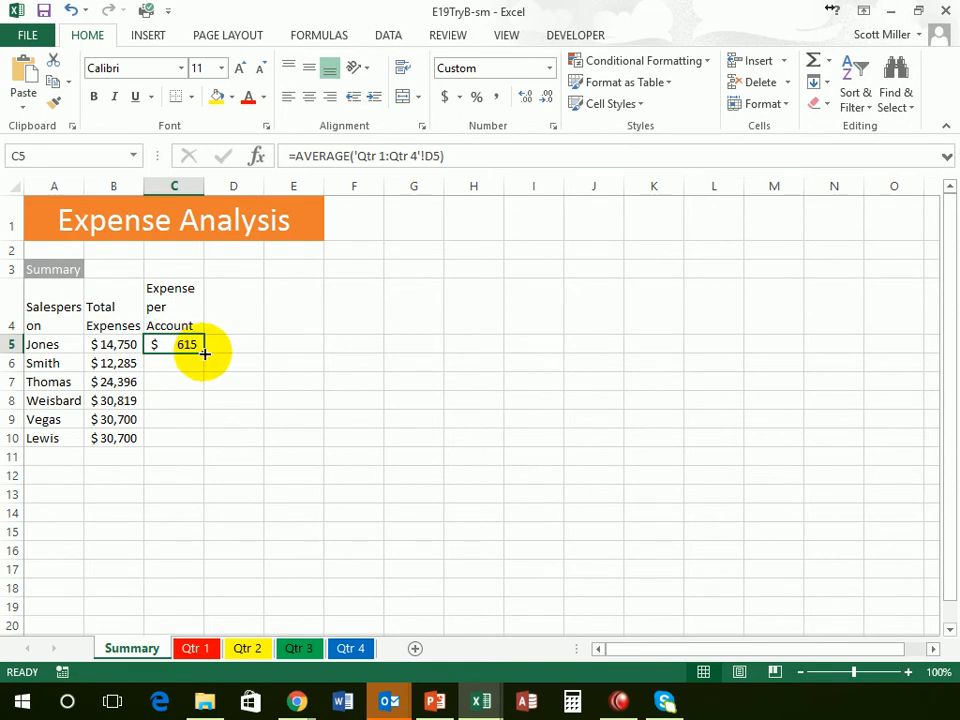
left_click_drag(204, 354, 193, 441)
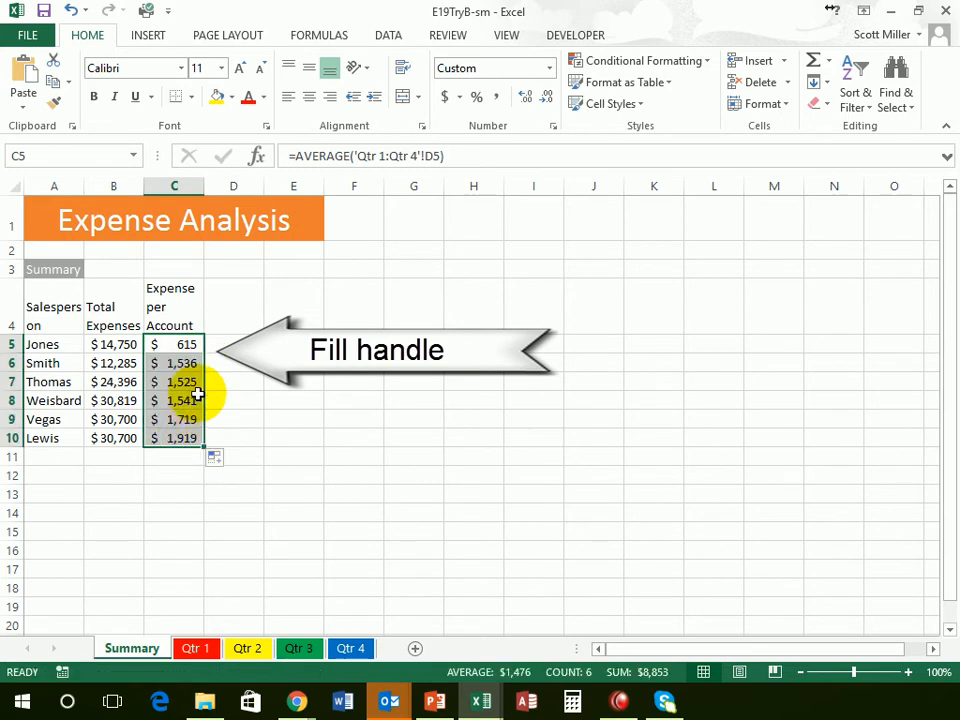
left_click(175, 364)
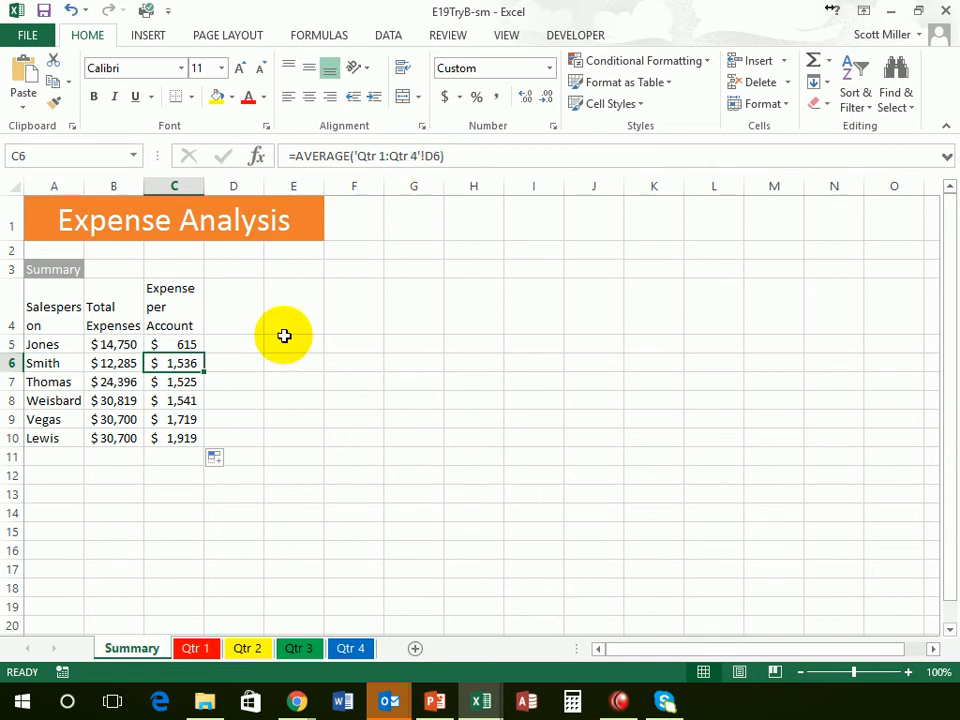
left_click(180, 382)
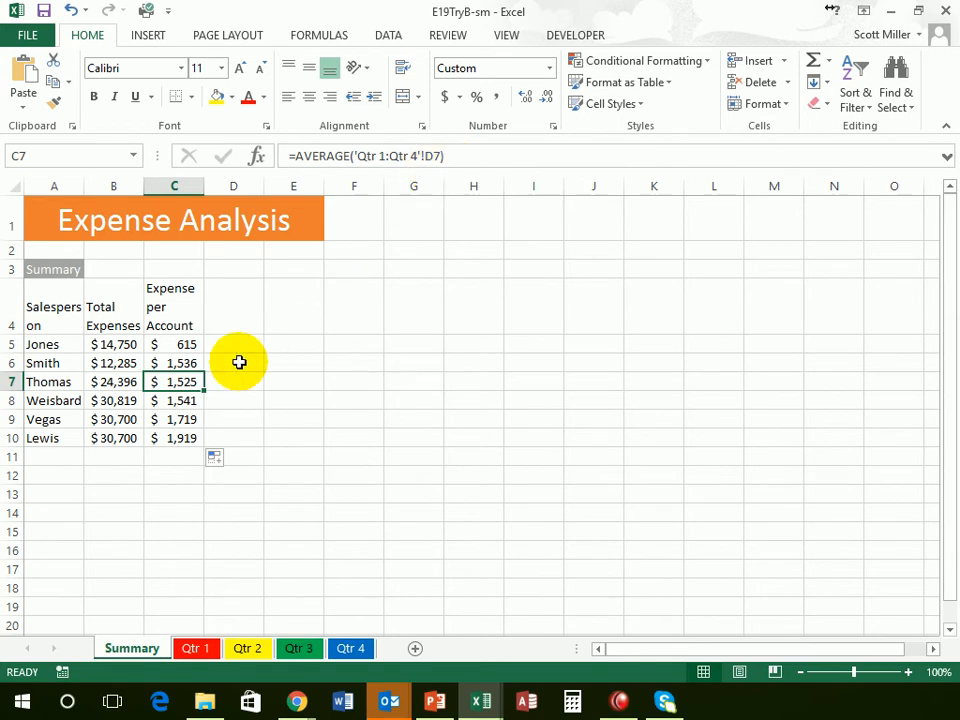
left_click(182, 400)
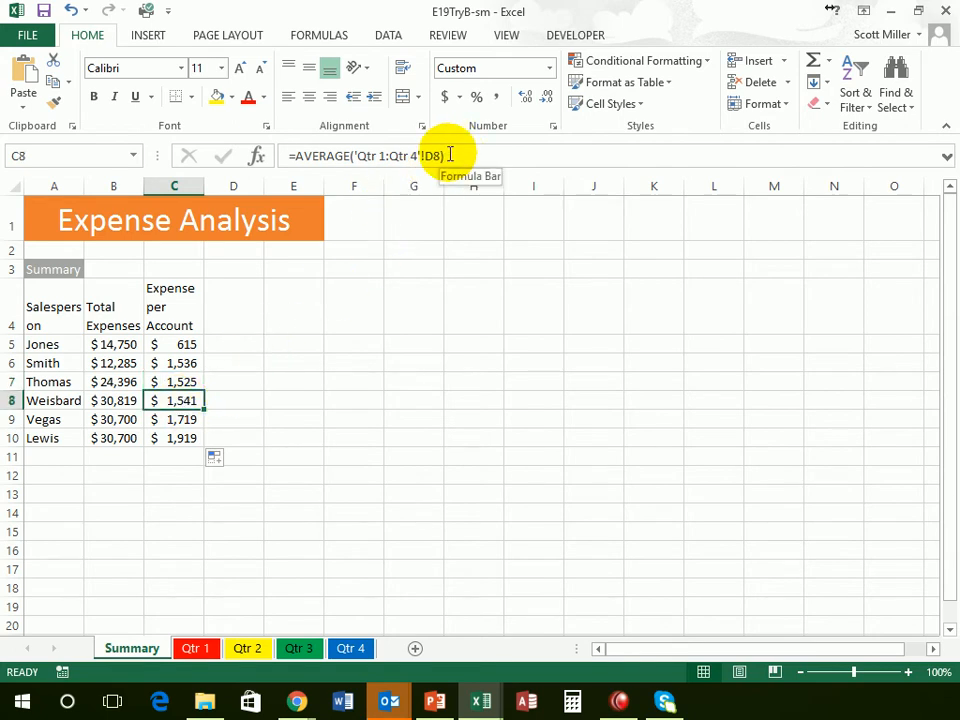
left_click(186, 438)
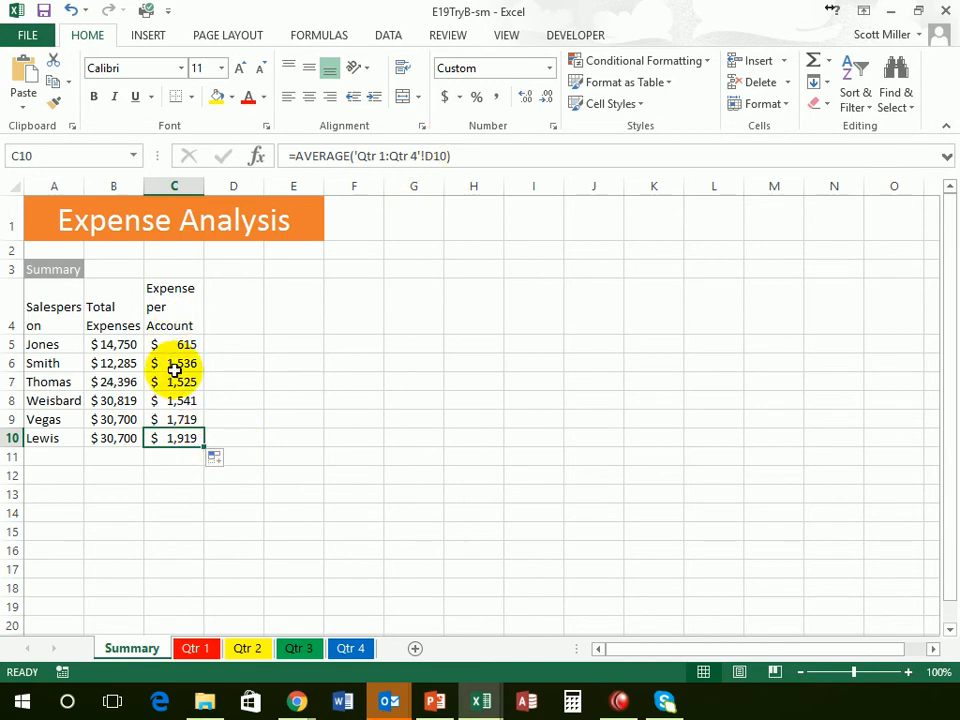
On the Qtr 1 sheet, set the range A3:E10 as the print area.
left_click(196, 650)
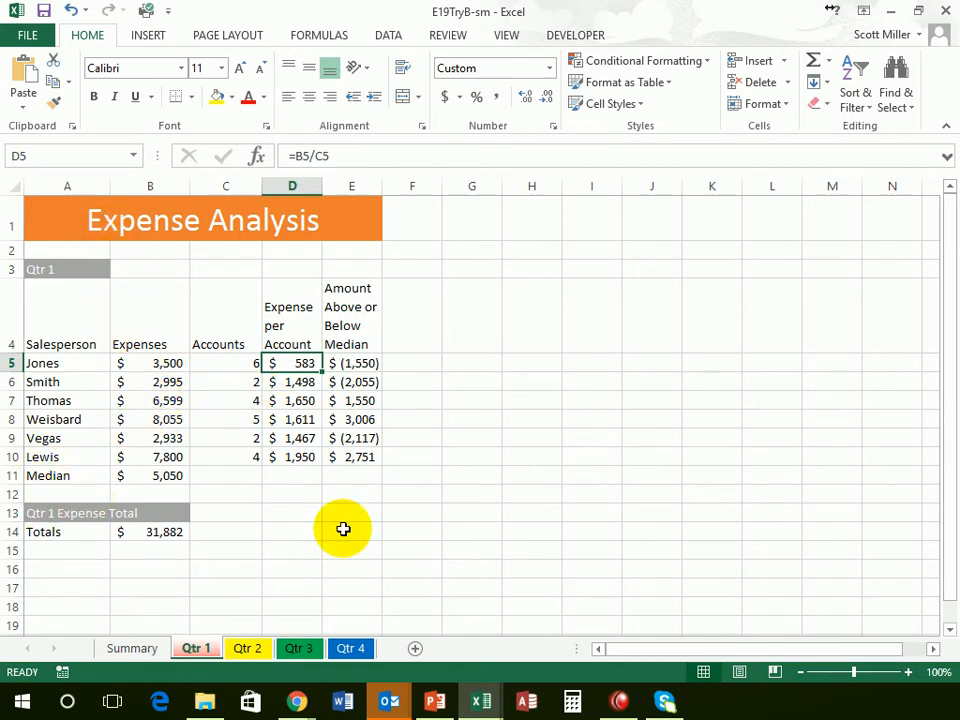
left_click(55, 268)
left_click_drag(55, 268, 360, 458)
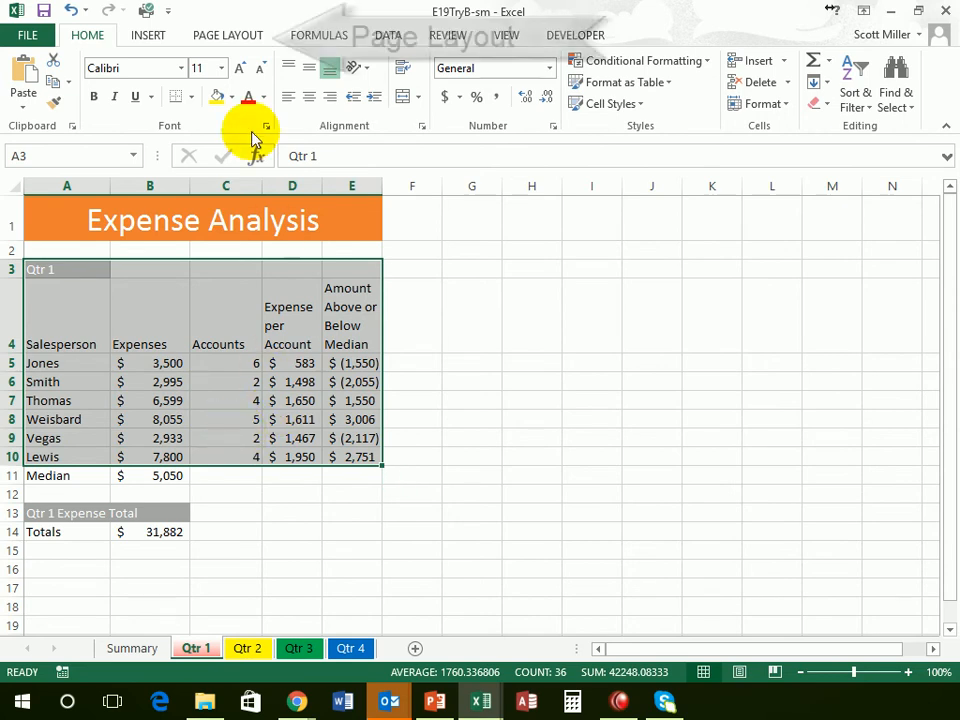
left_click(228, 36)
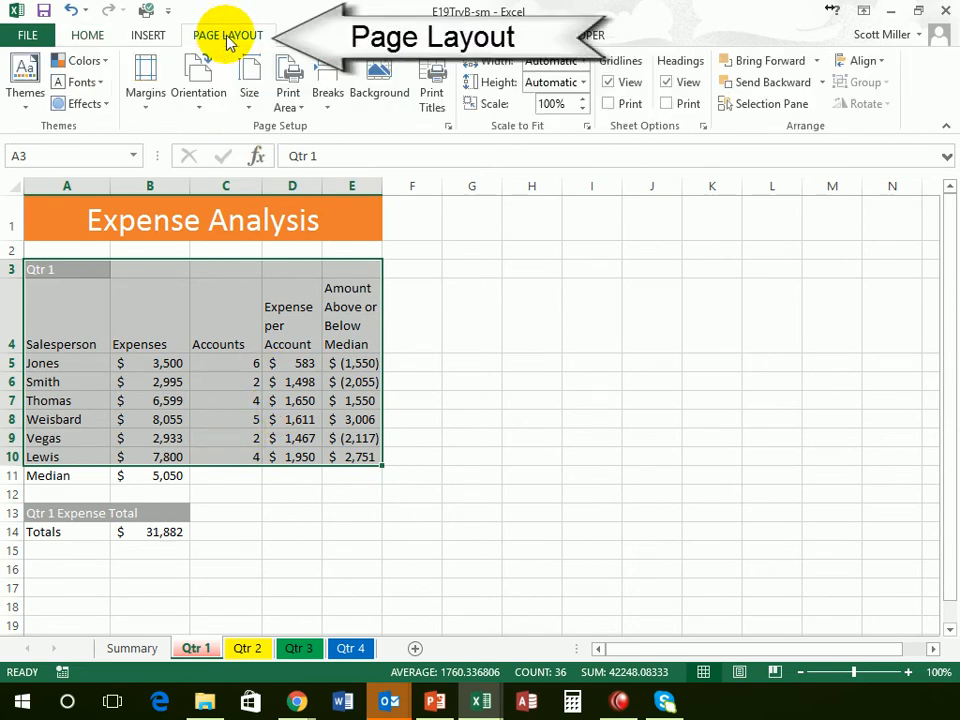
left_click(288, 100)
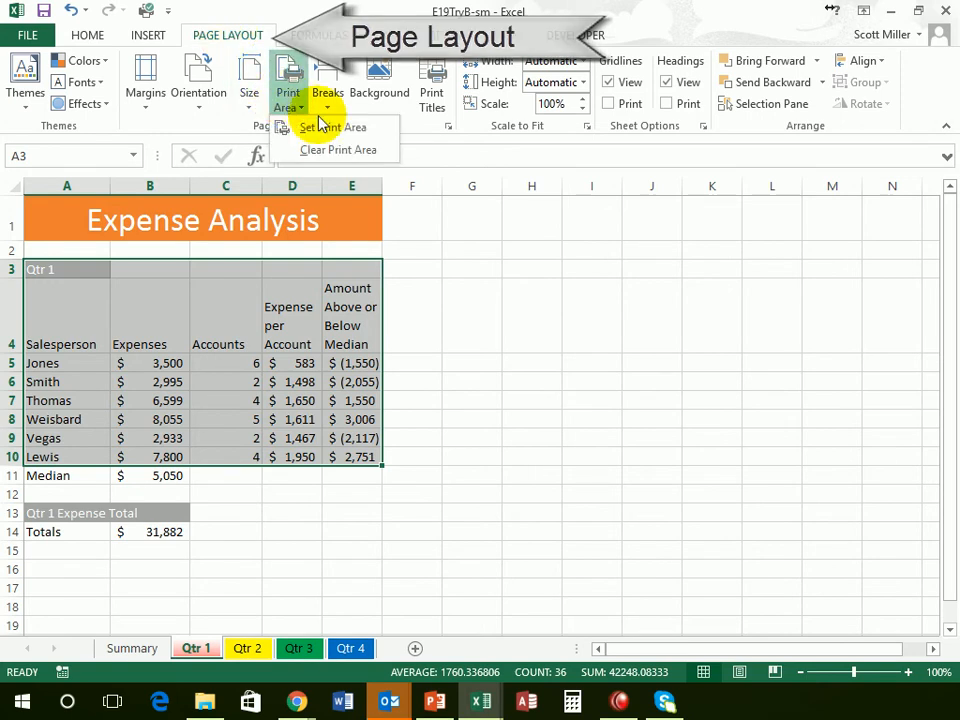
left_click(320, 127)
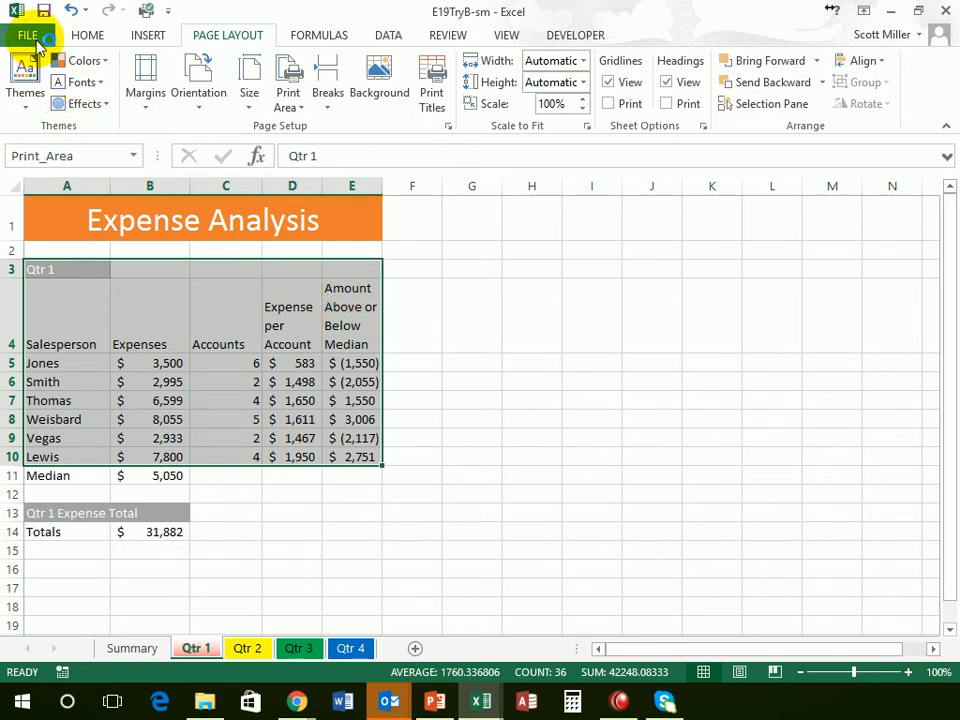
Check the Qtr 1 print area in the print preview and return to the sheet.
left_click(33, 37)
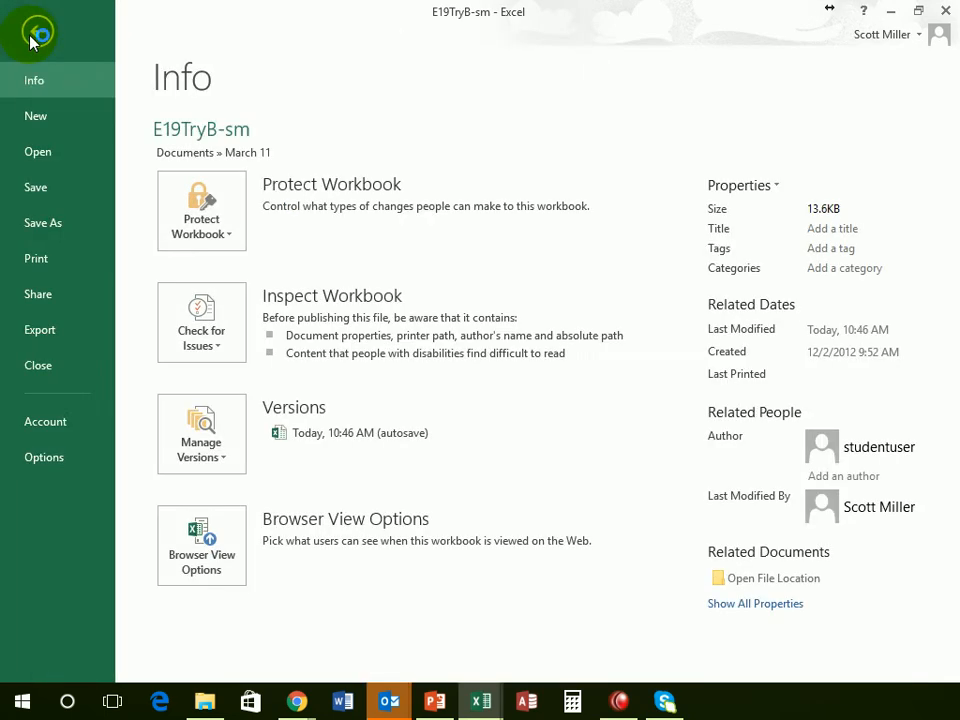
left_click(40, 266)
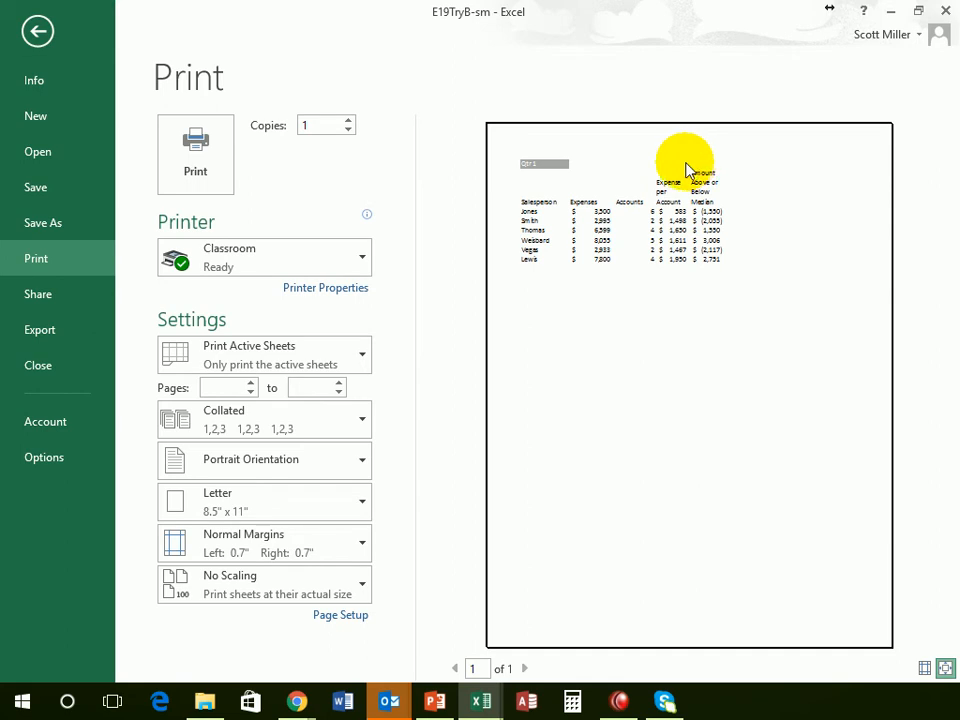
left_click(40, 33)
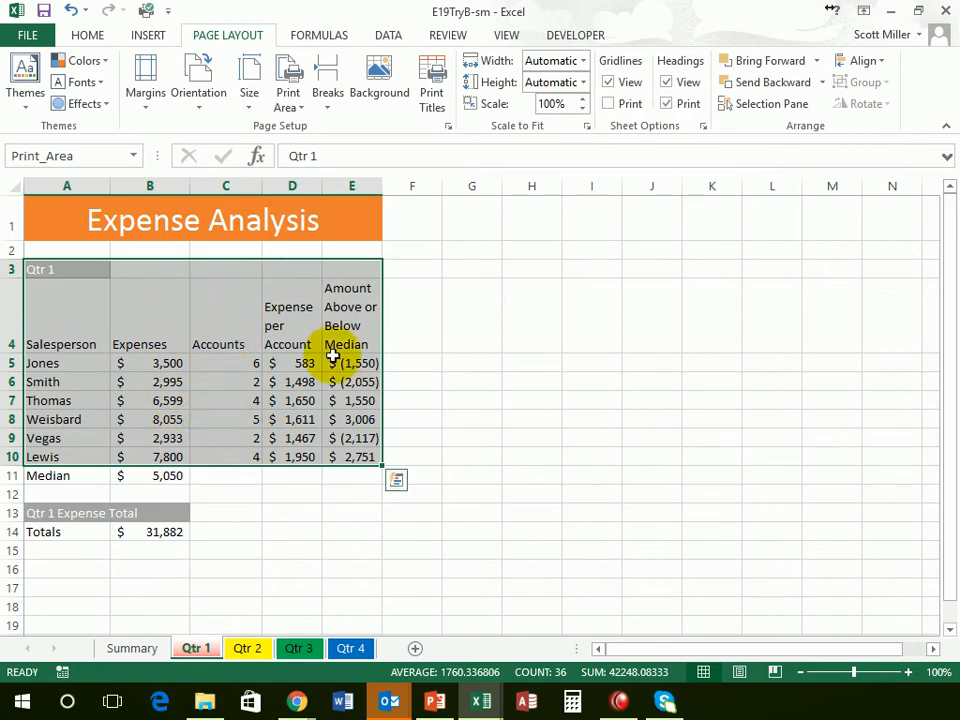
Set the Qtr 1 sheet to print its gridlines, check them in the print preview, and save the workbook.
left_click(609, 104)
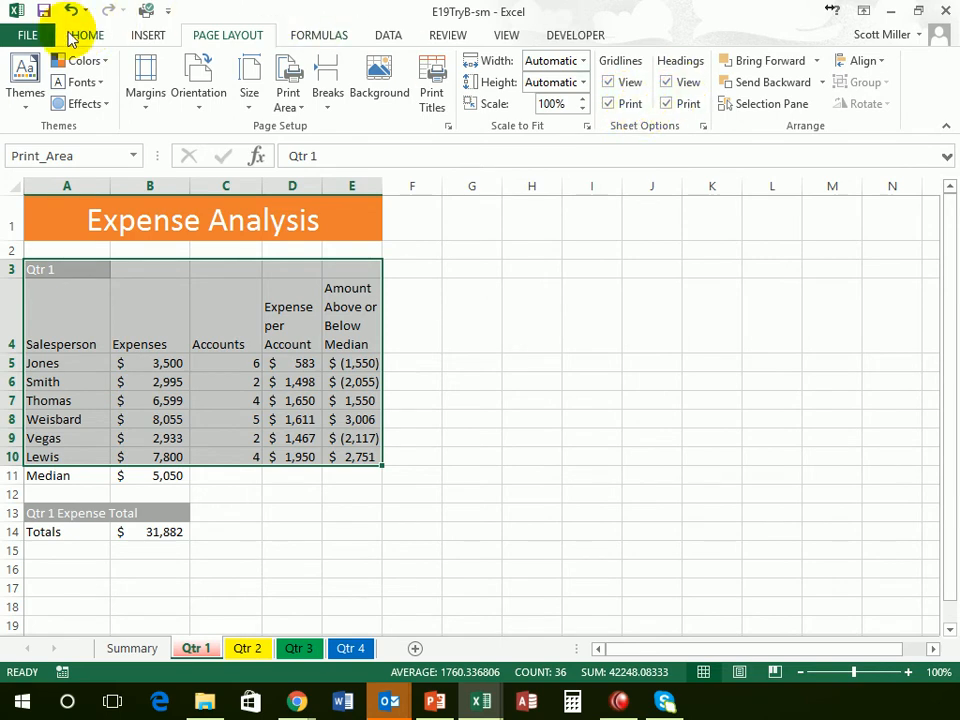
left_click(39, 40)
left_click(36, 258)
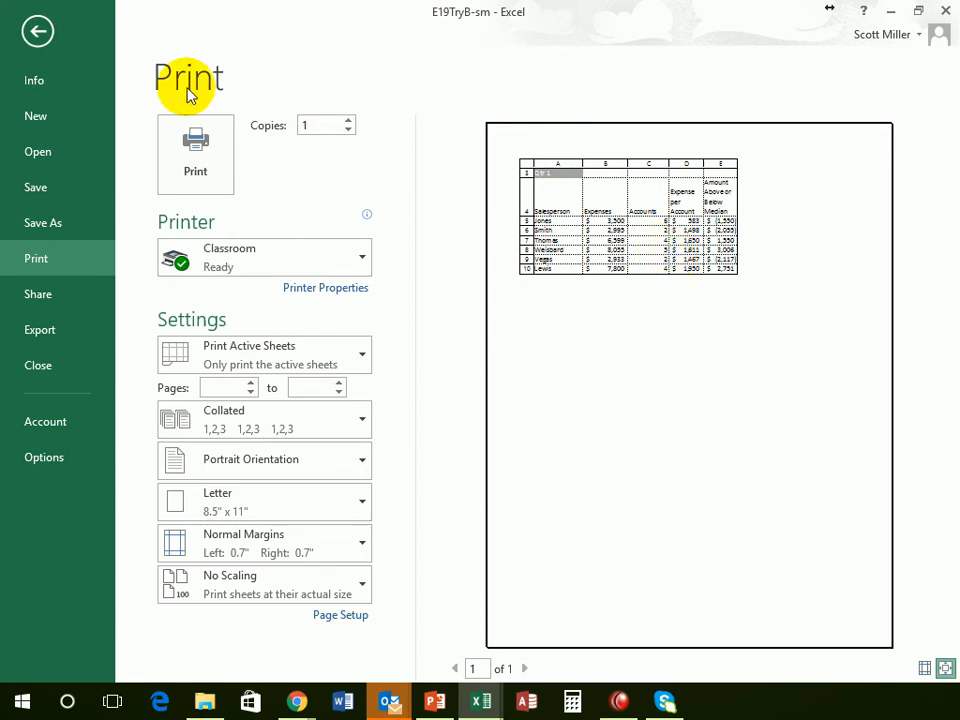
left_click(39, 33)
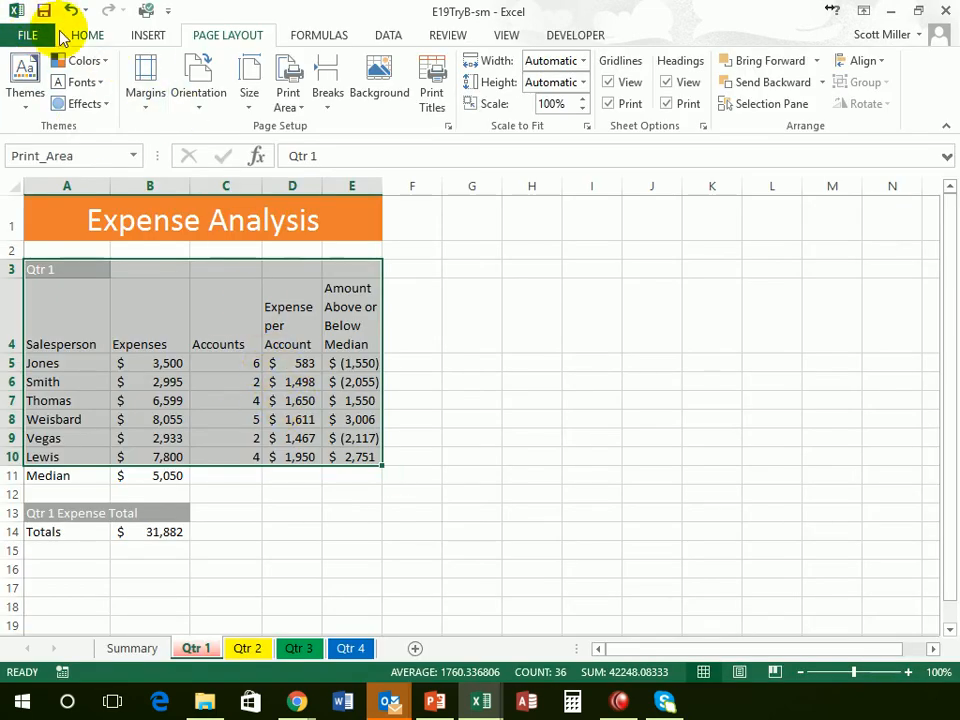
left_click(43, 12)
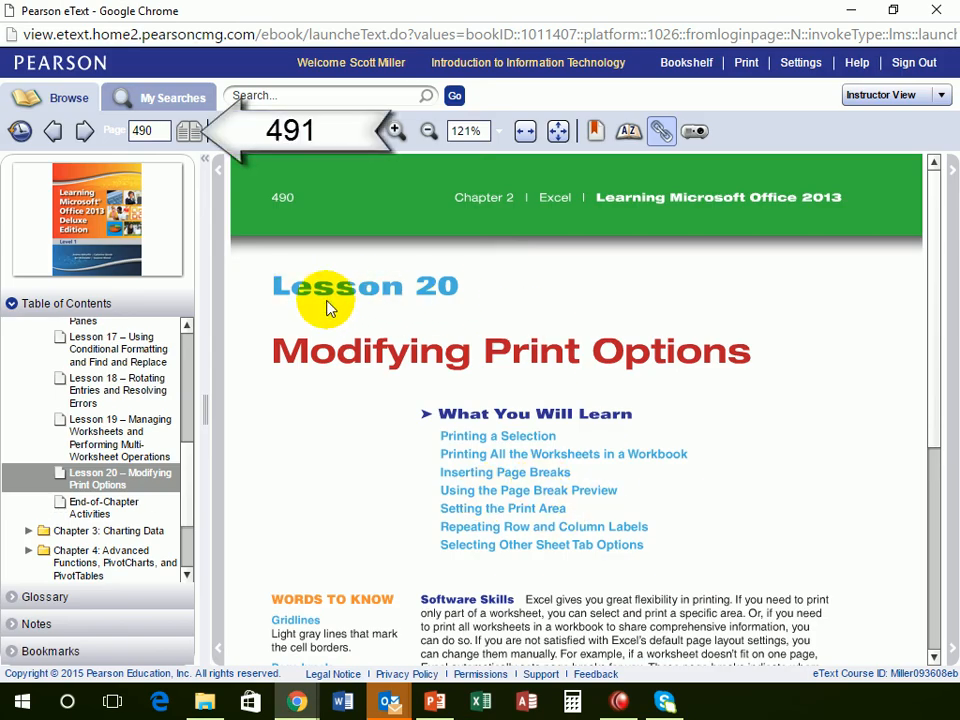
In the Pearson eText in Chrome, go to page 491 to read the Printing a Selection exercise, and put the browser away.
left_click(157, 135)
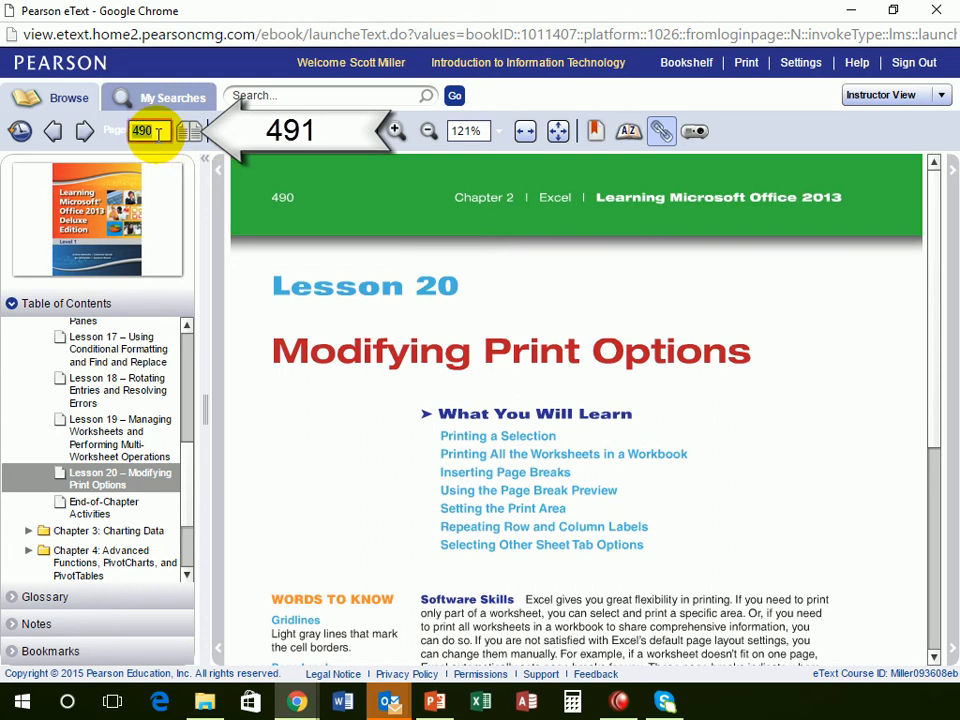
type("4")
key("Return")
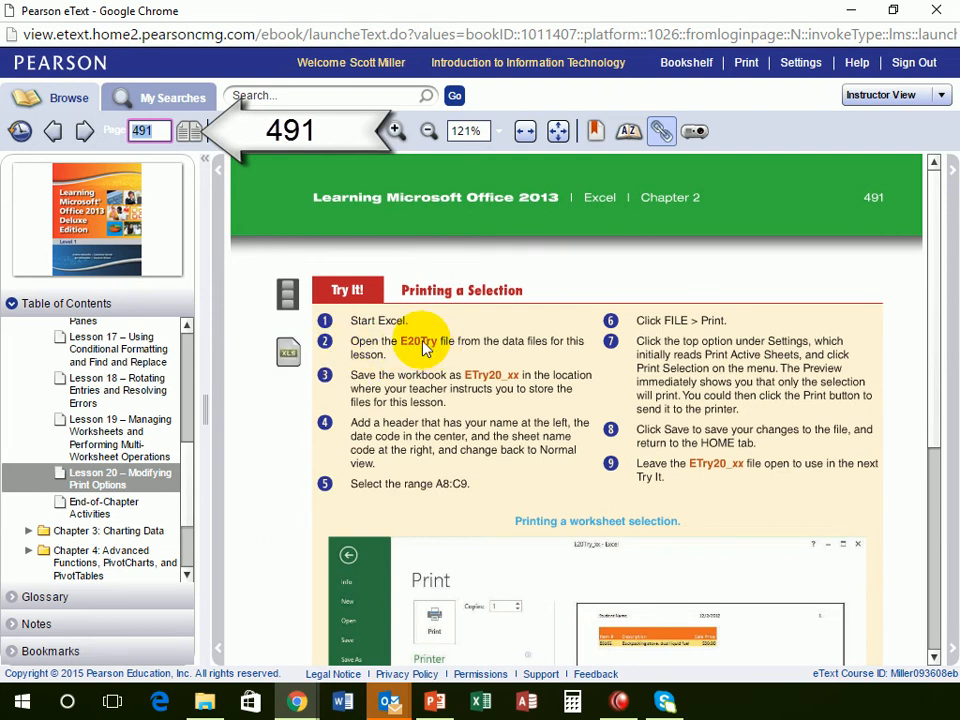
left_click(850, 10)
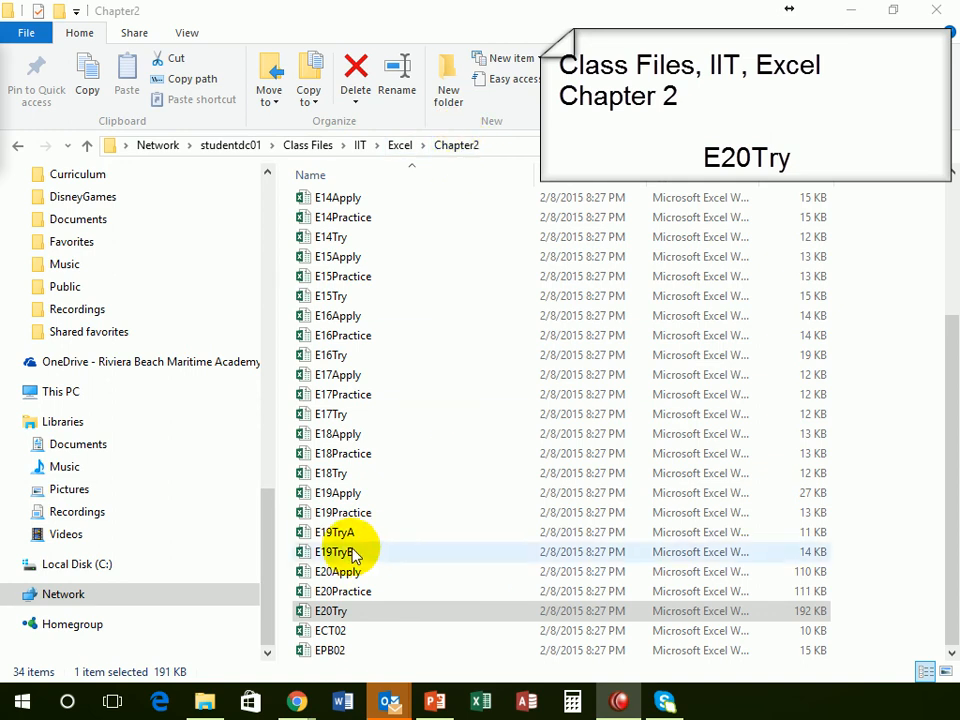
Open the E20Try workbook from the Chapter2 class folder and save it as E20Try-sm in the March 11 folder.
left_click(334, 612)
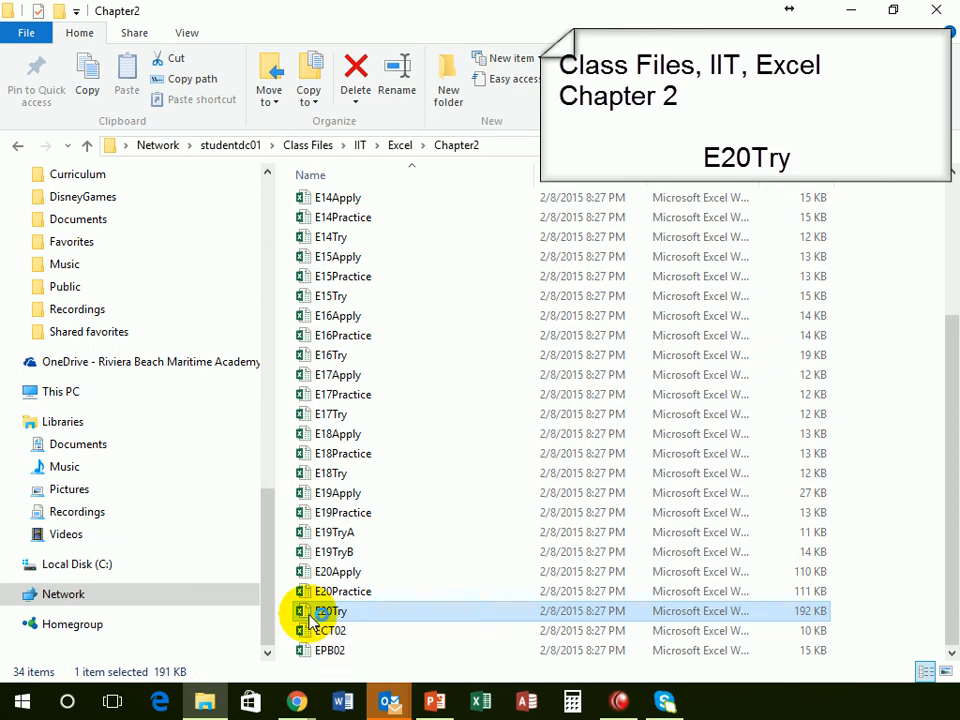
double_click(311, 613)
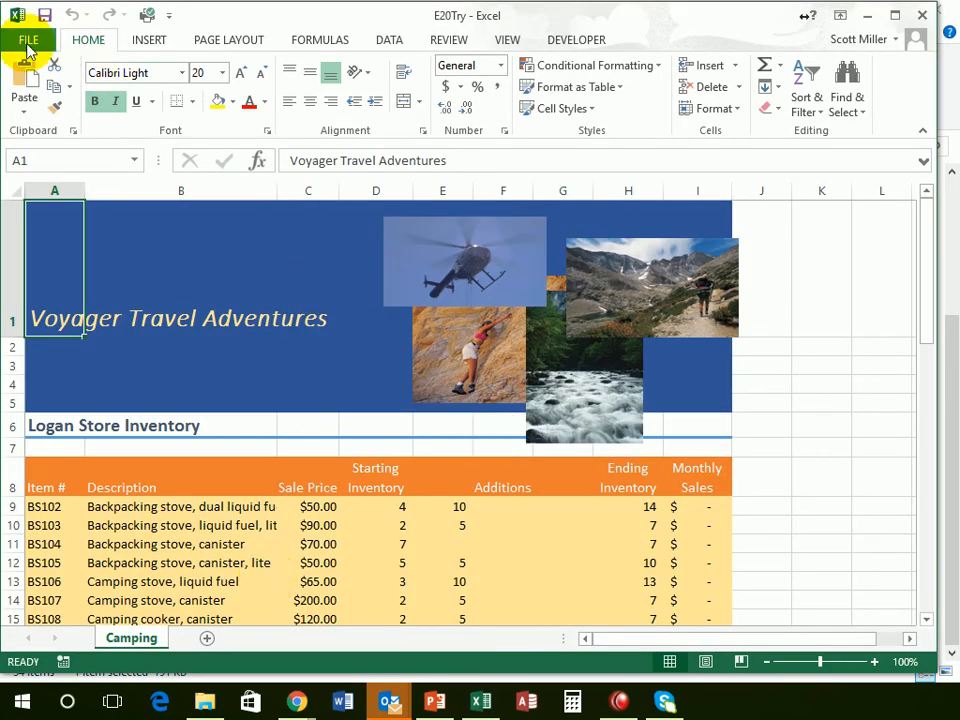
left_click(28, 42)
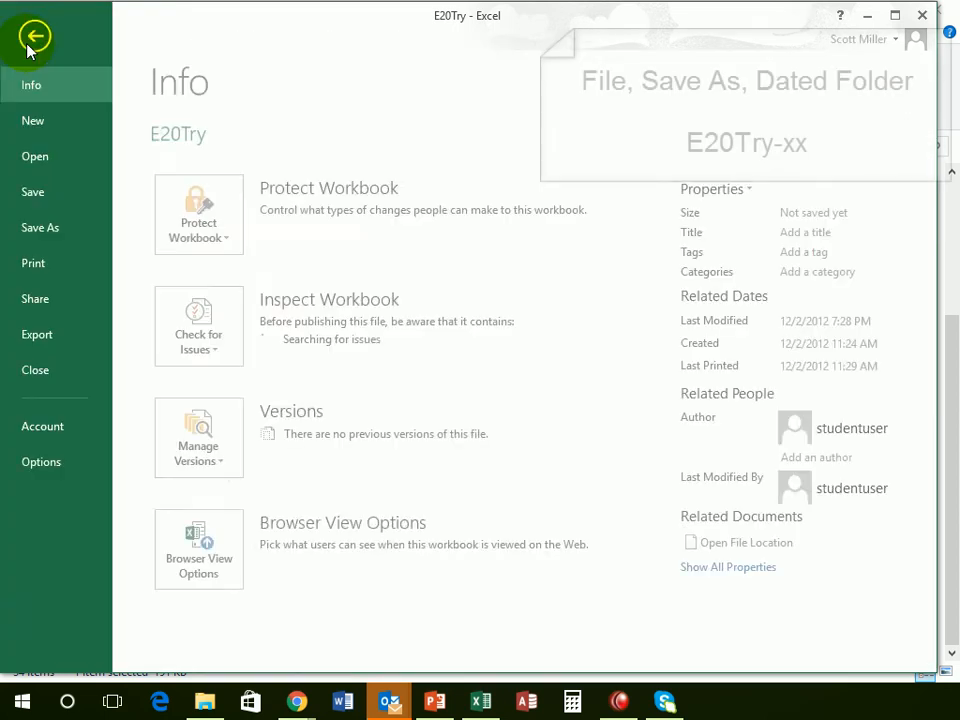
left_click(58, 236)
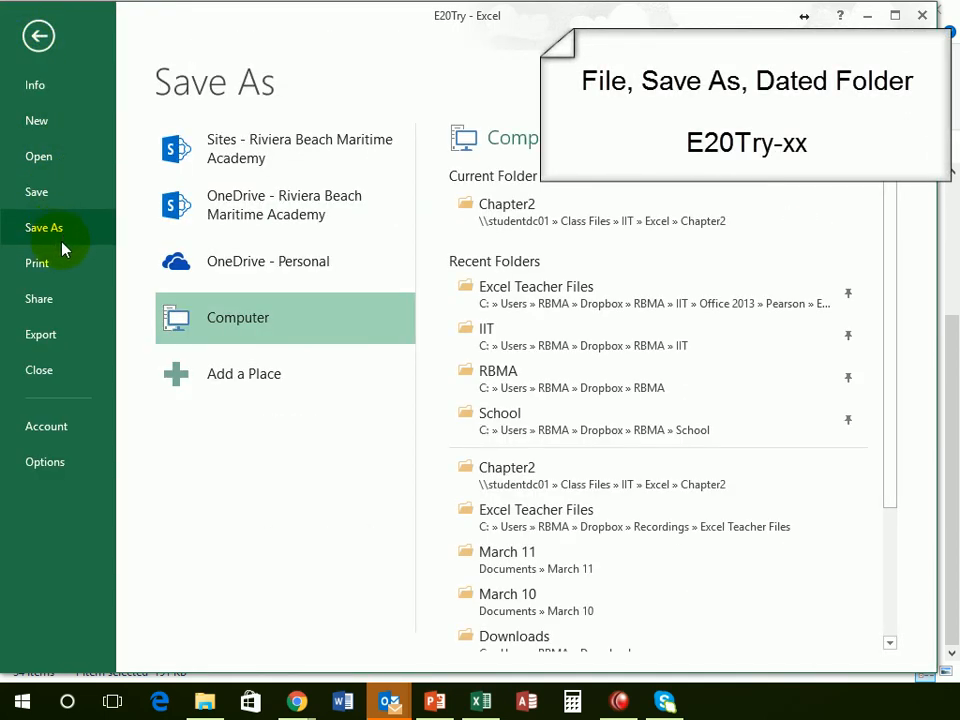
left_click(536, 562)
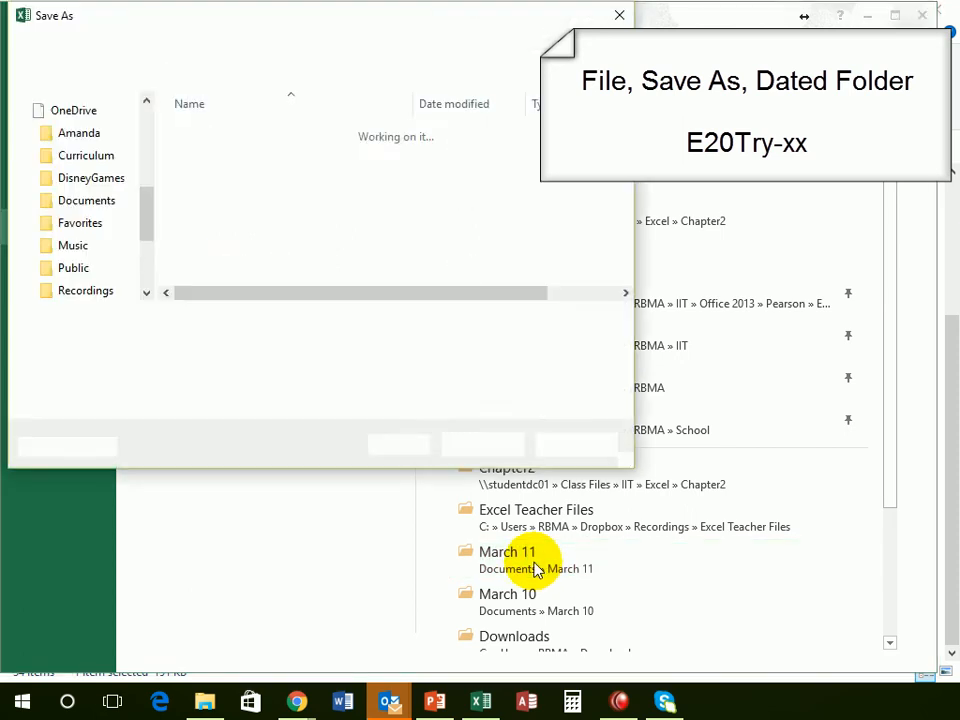
left_click(247, 321)
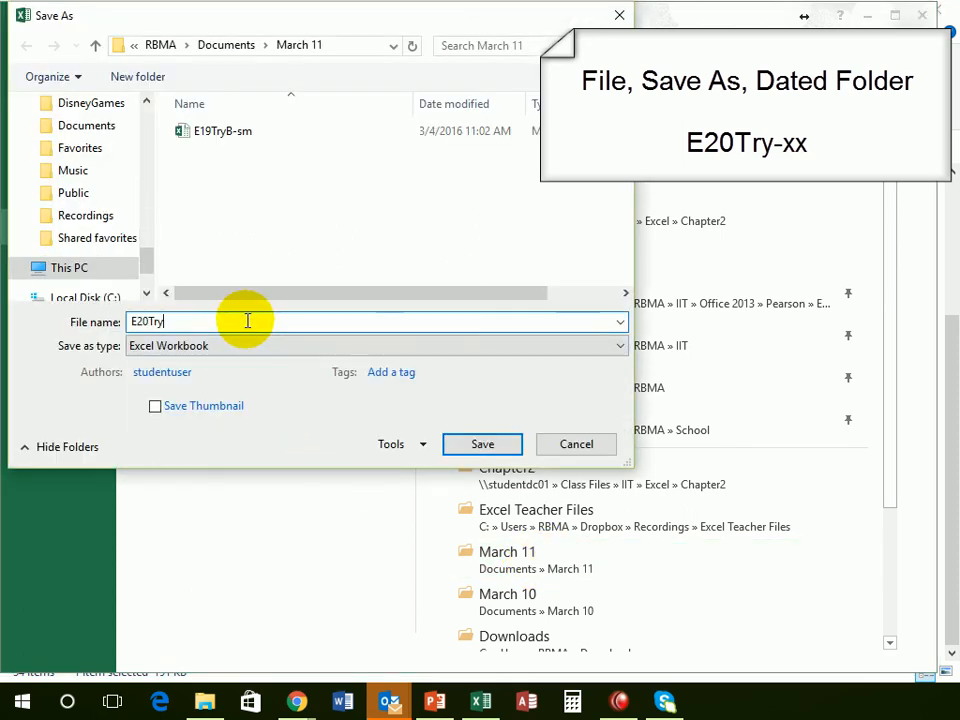
left_click(494, 445)
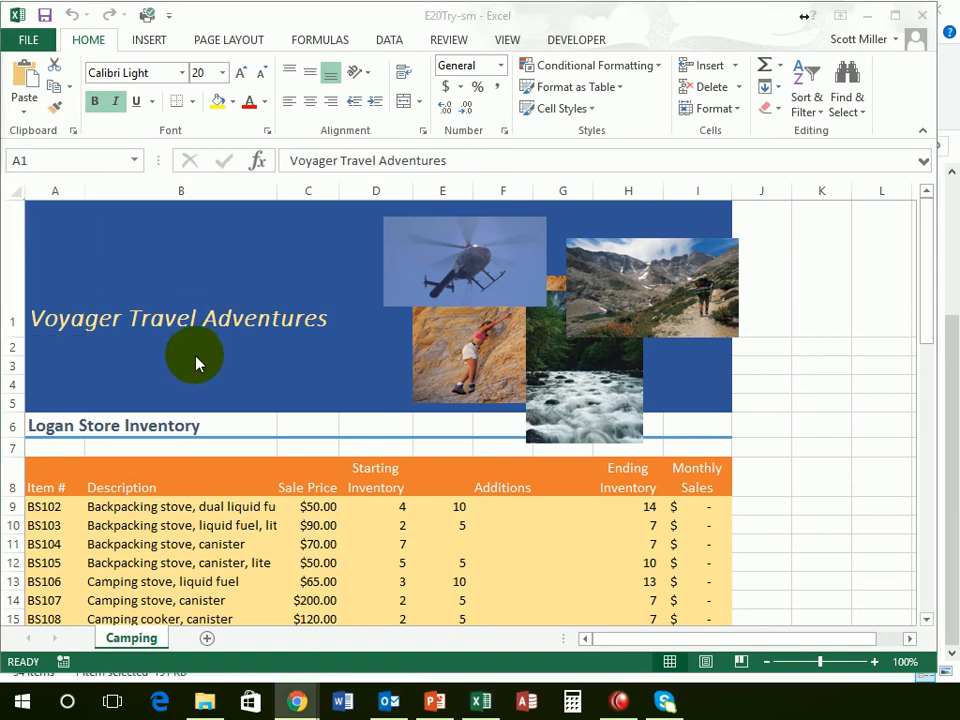
Review the Camping sheet's inventory down to its last row and look through every page of its print preview.
scroll(450, 375, "down", 3)
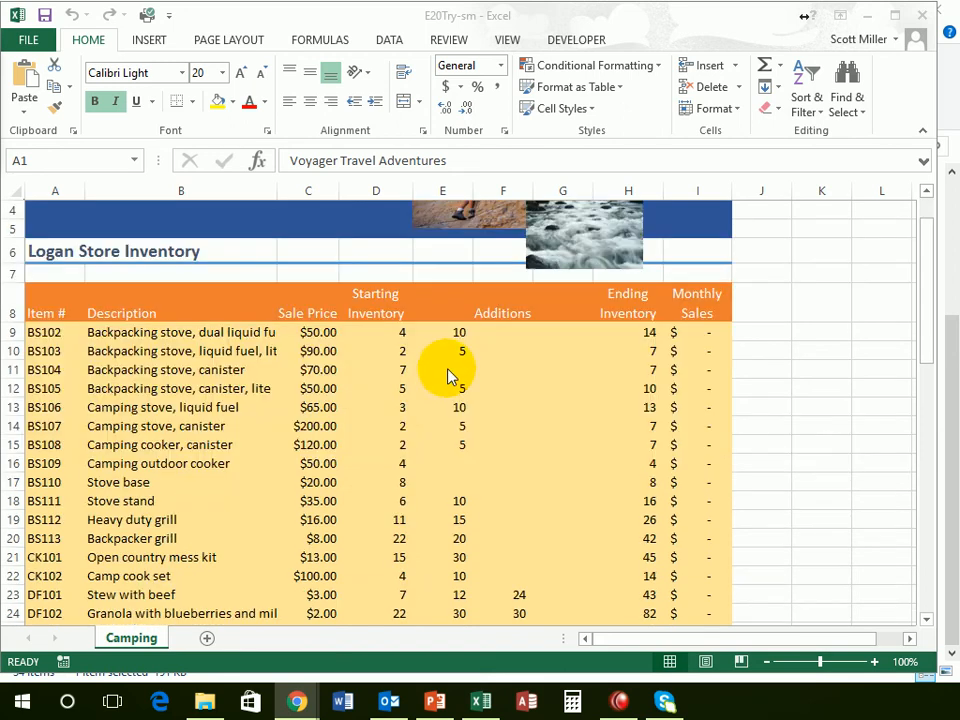
scroll(398, 400, "down", 11)
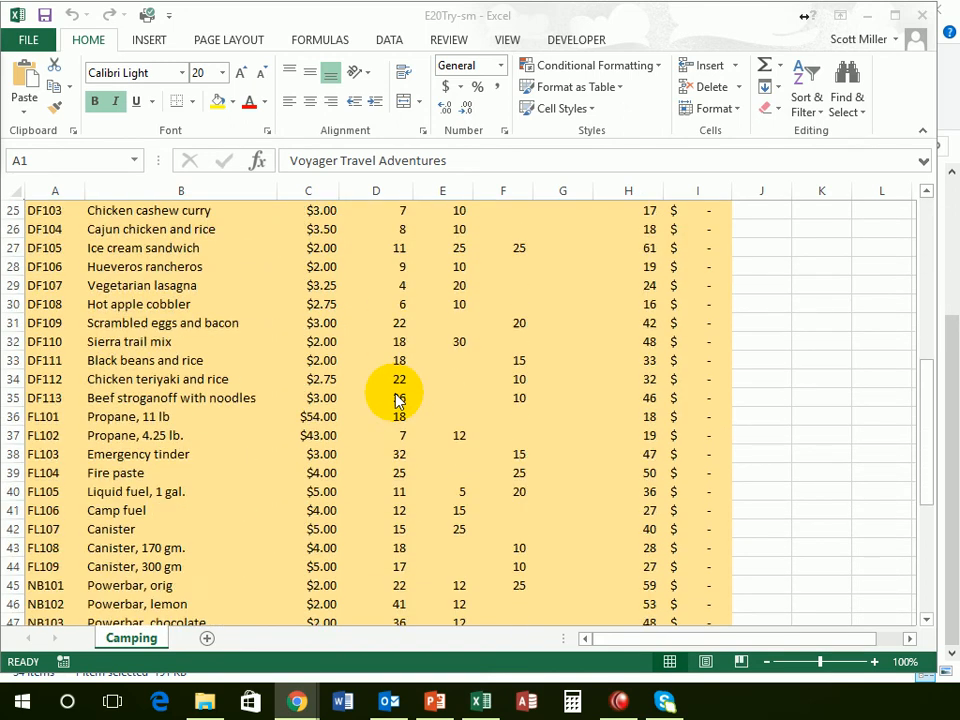
scroll(388, 398, "down", 1)
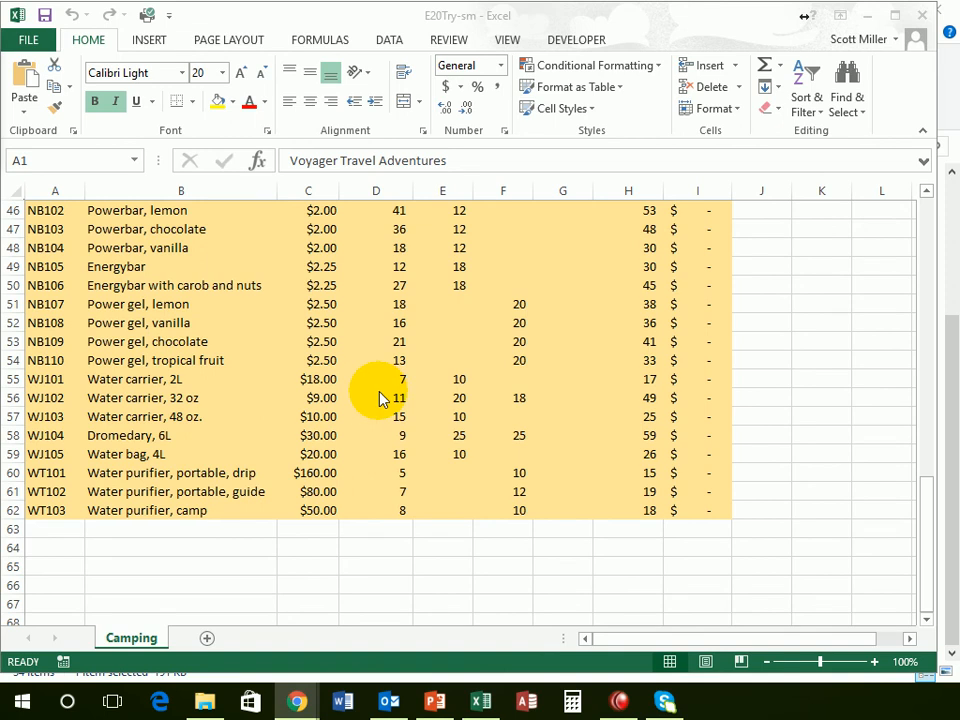
scroll(380, 398, "up", 15)
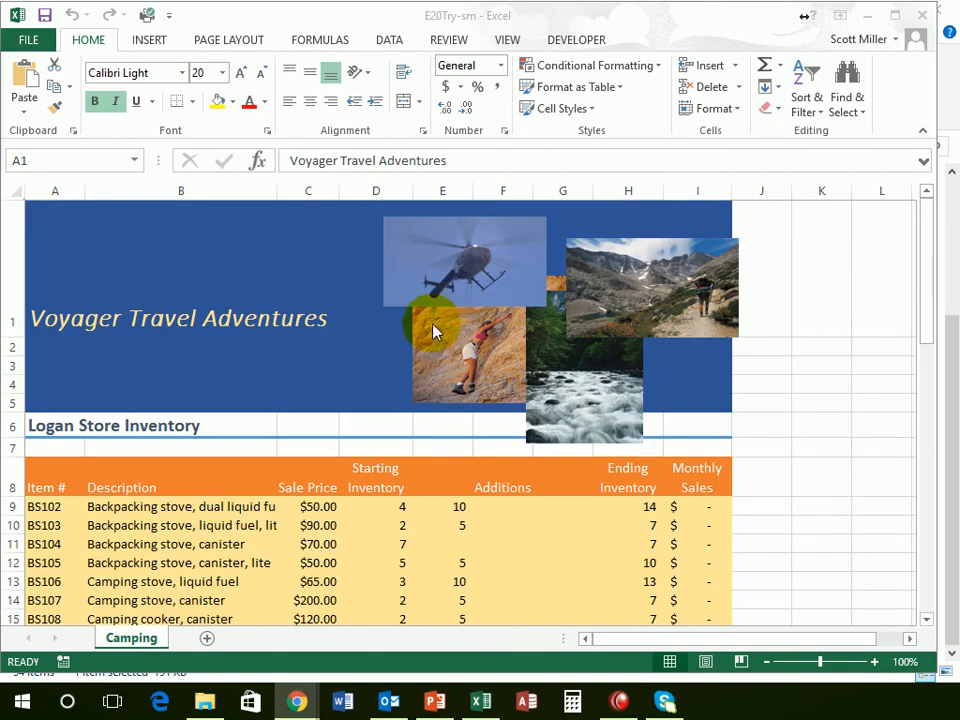
left_click(25, 24)
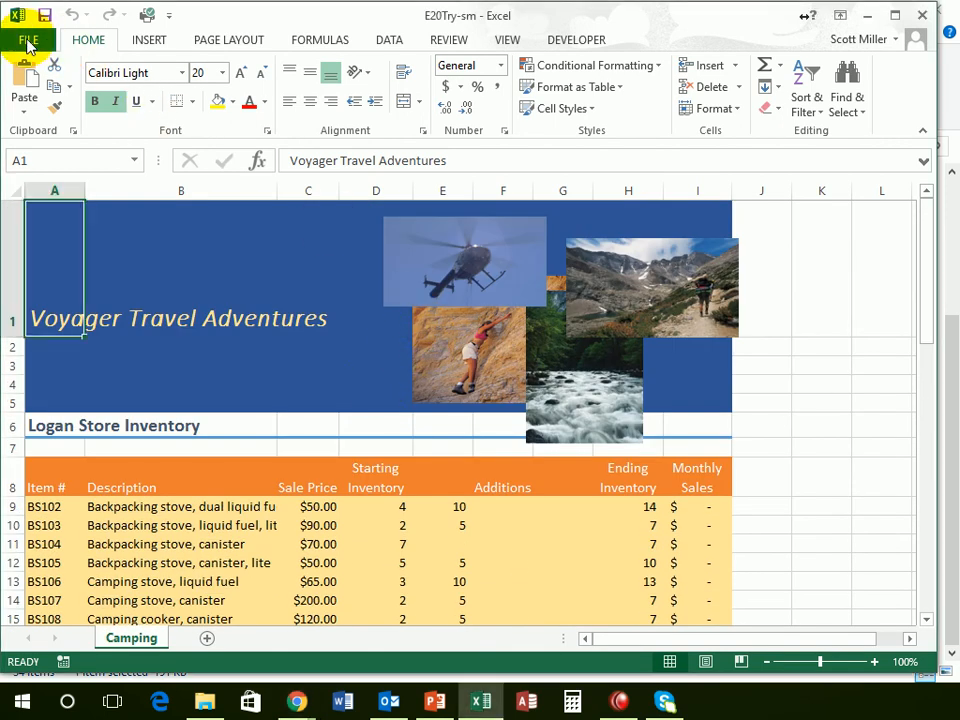
left_click(29, 42)
left_click(62, 268)
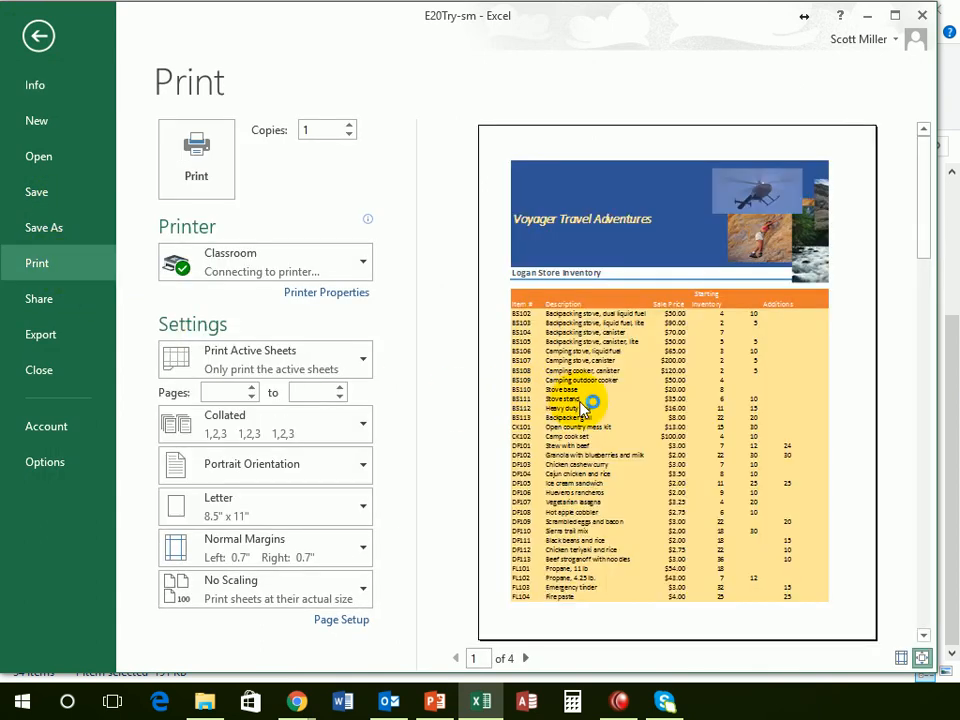
left_click(526, 659)
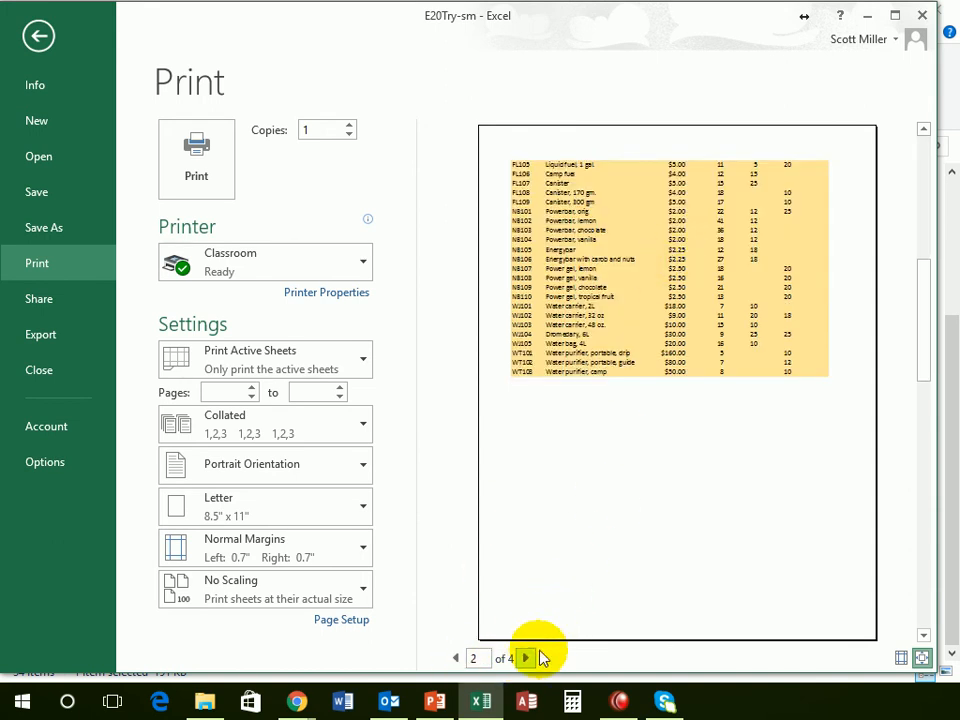
left_click(526, 659)
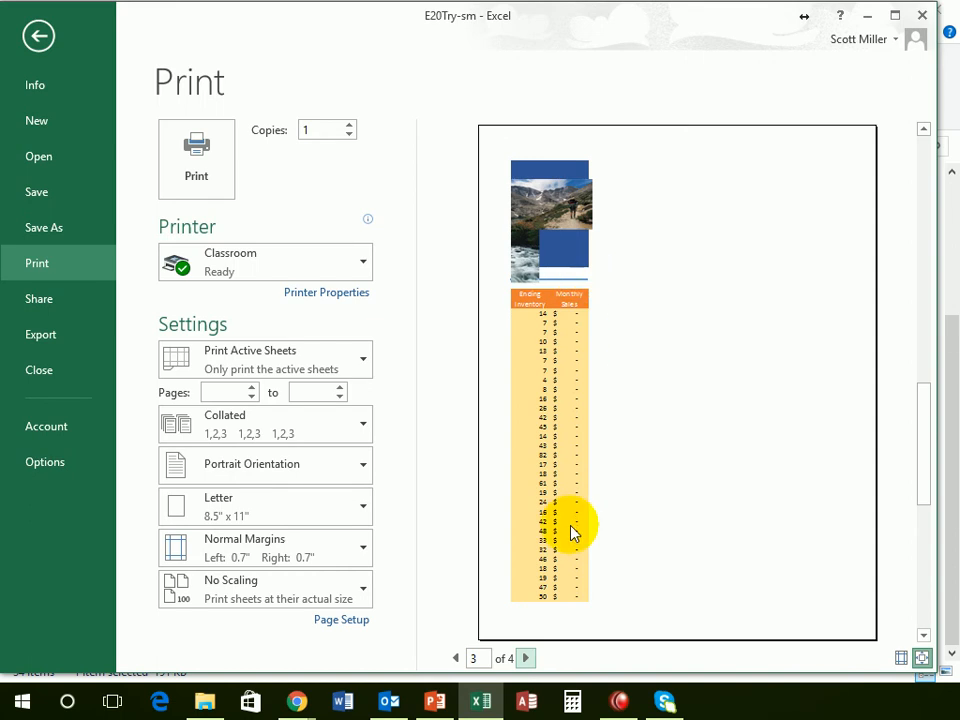
left_click(527, 659)
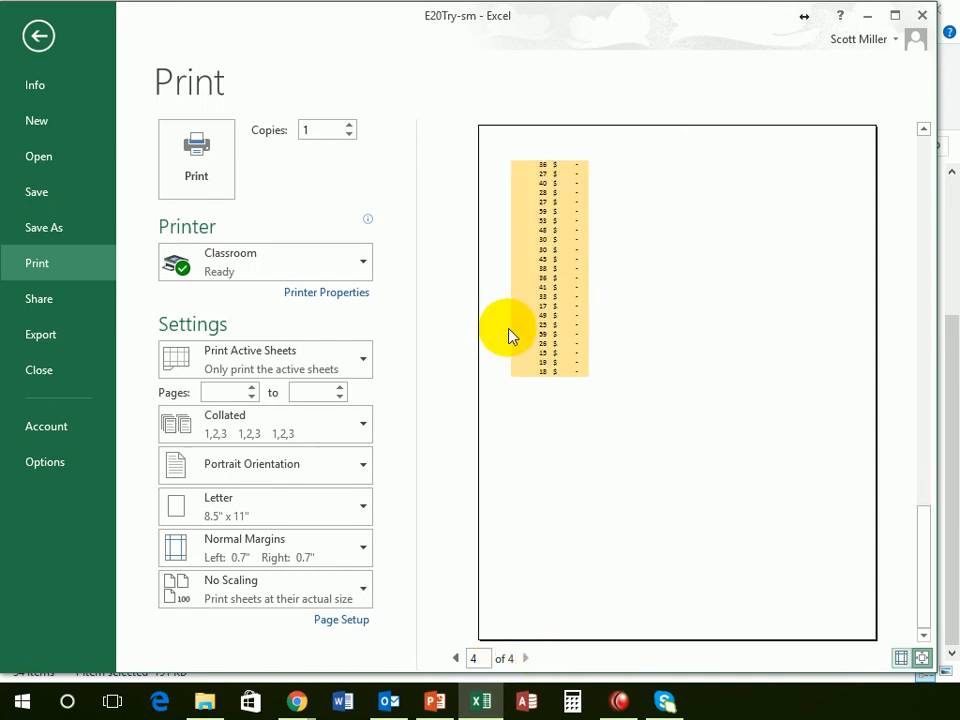
left_click(40, 40)
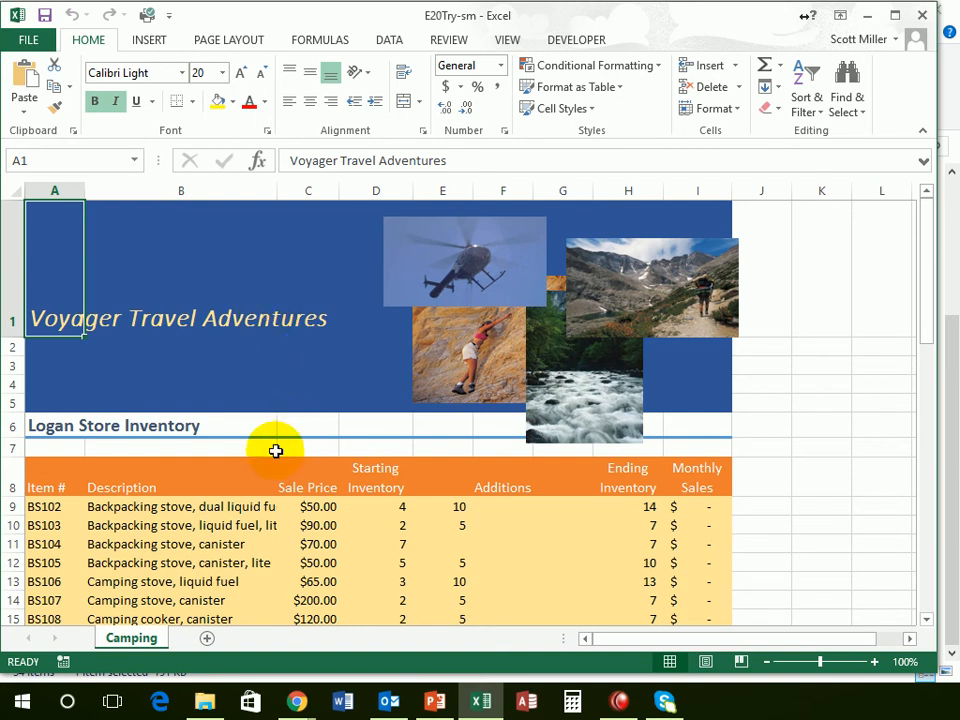
scroll(272, 457, "down", 1)
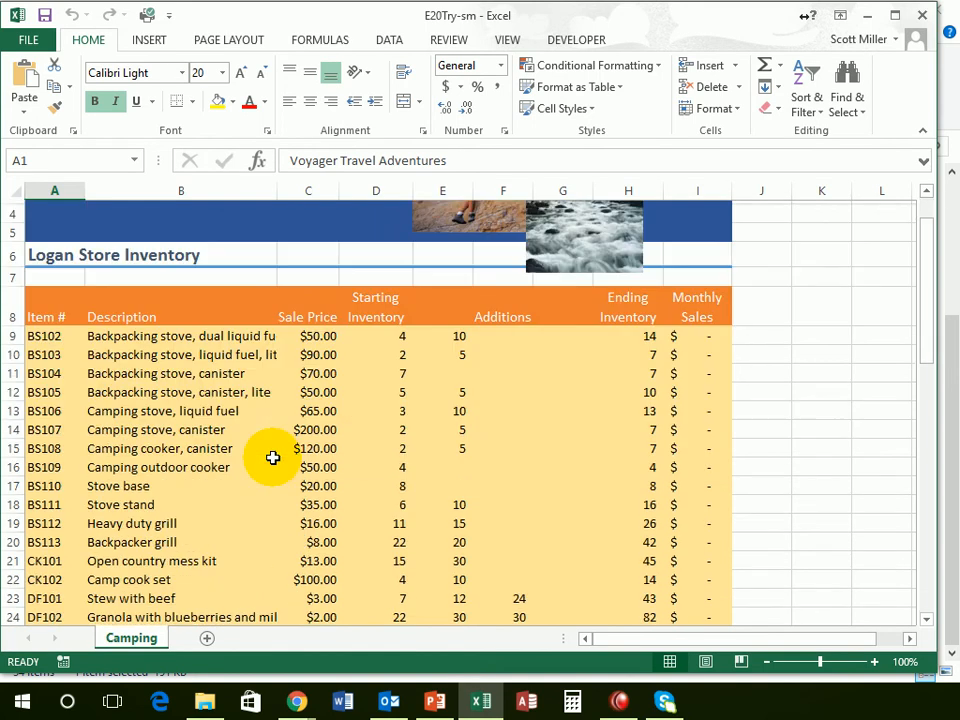
scroll(272, 457, "up", 1)
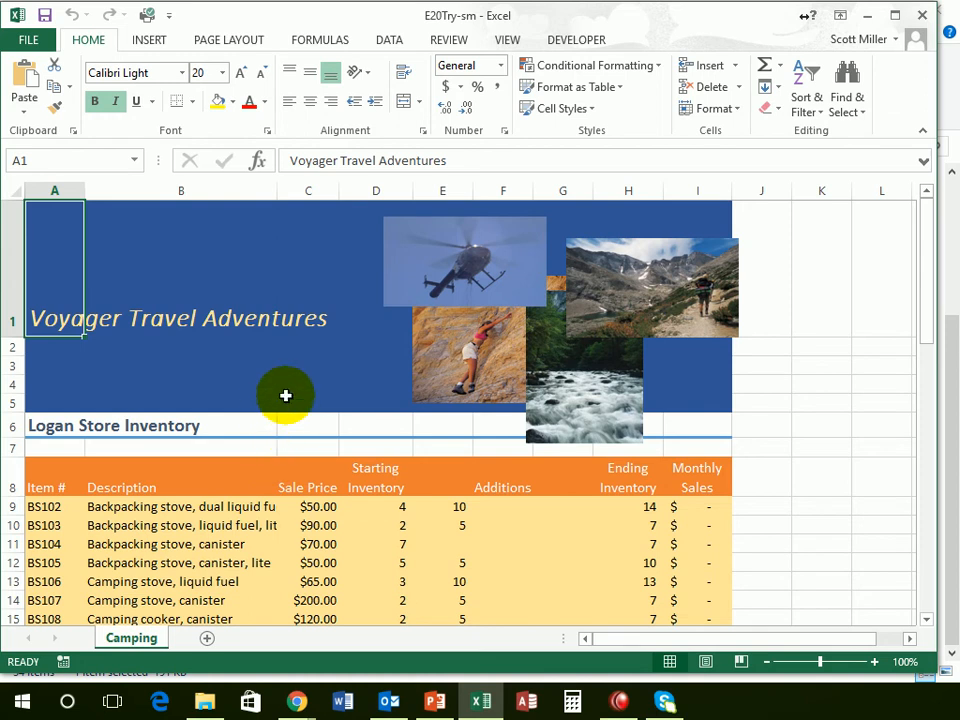
scroll(180, 490, "down", 2)
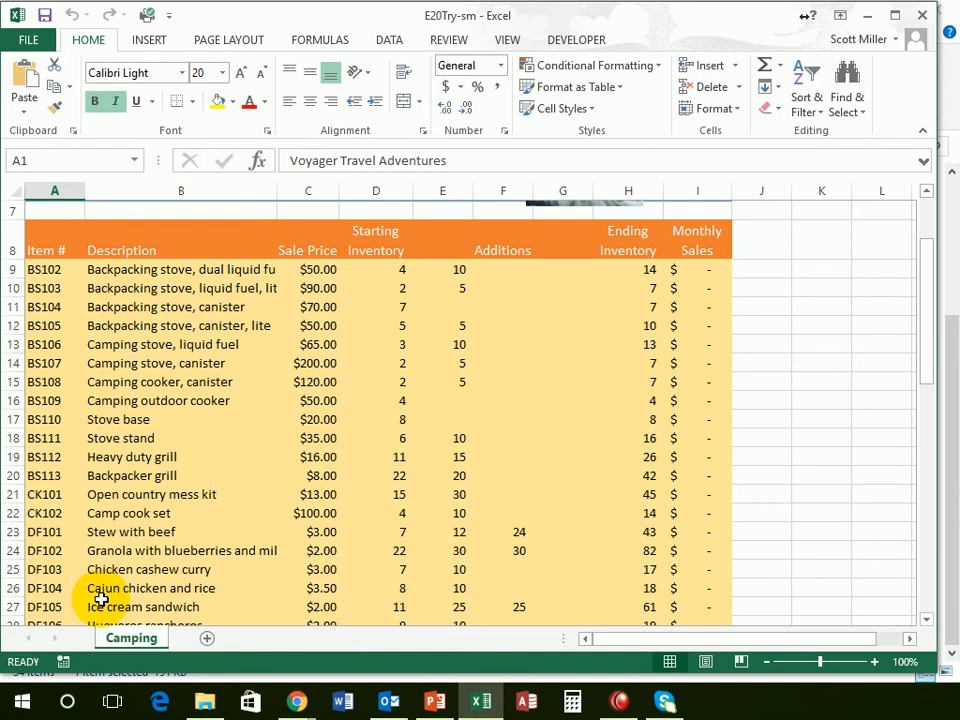
Insert a manual page break above row 30 of the Camping sheet, starting the new page at cell A30.
scroll(101, 598, "down", 2)
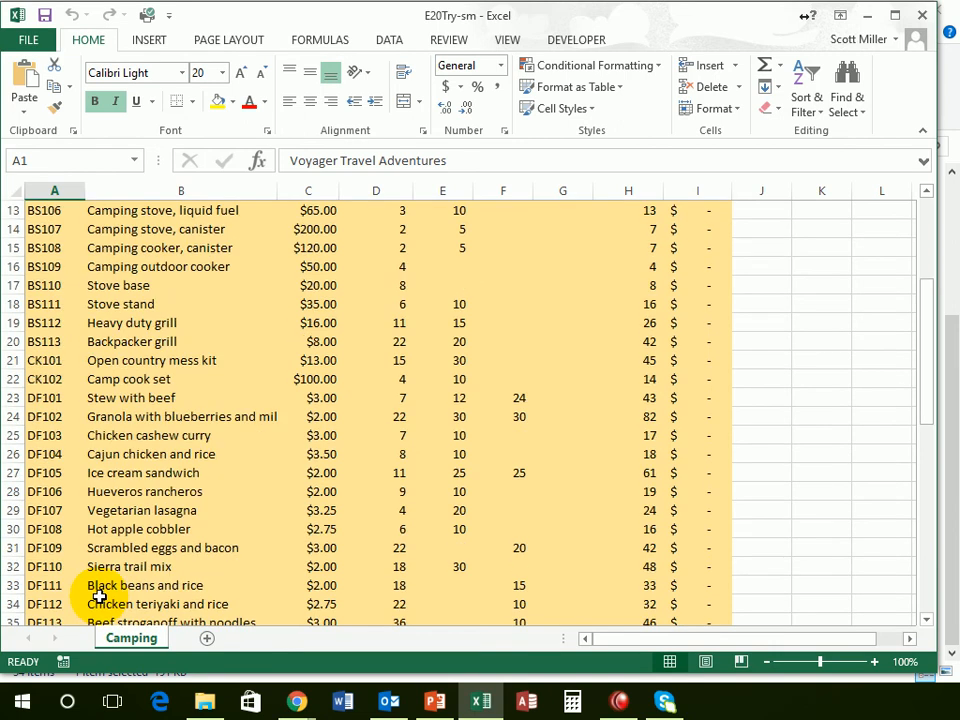
left_click(54, 529)
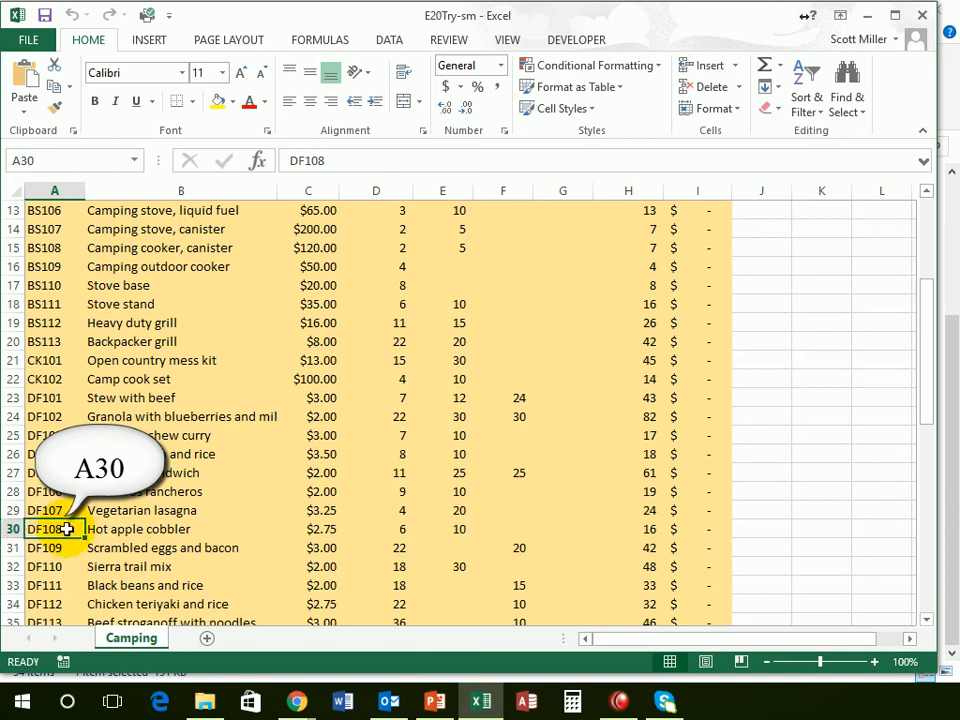
scroll(68, 529, "up", 4)
scroll(71, 508, "down", 5)
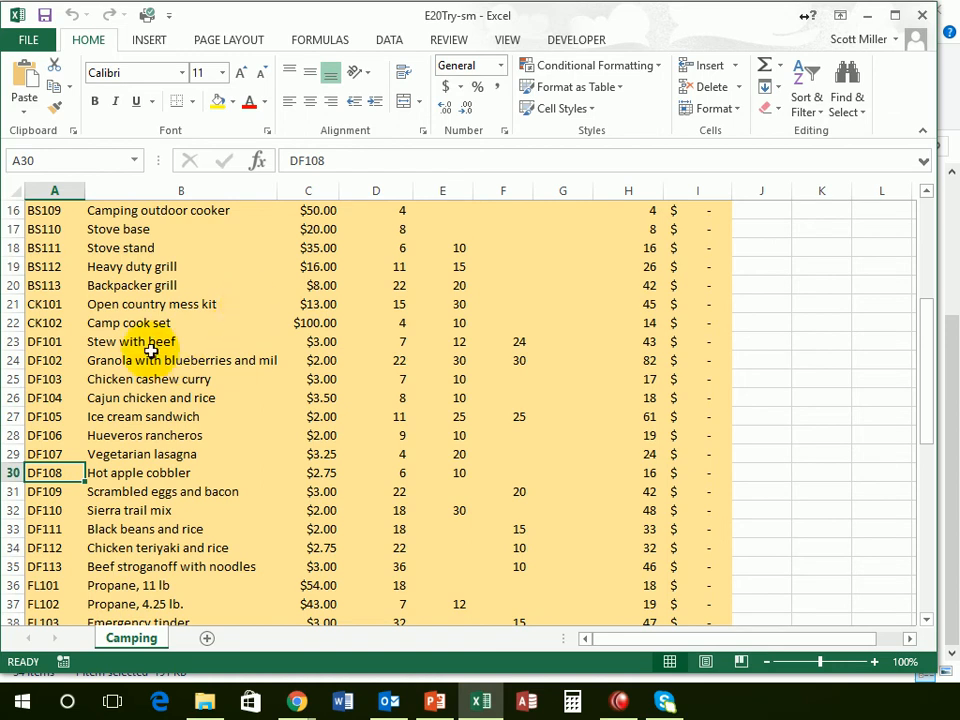
left_click(246, 44)
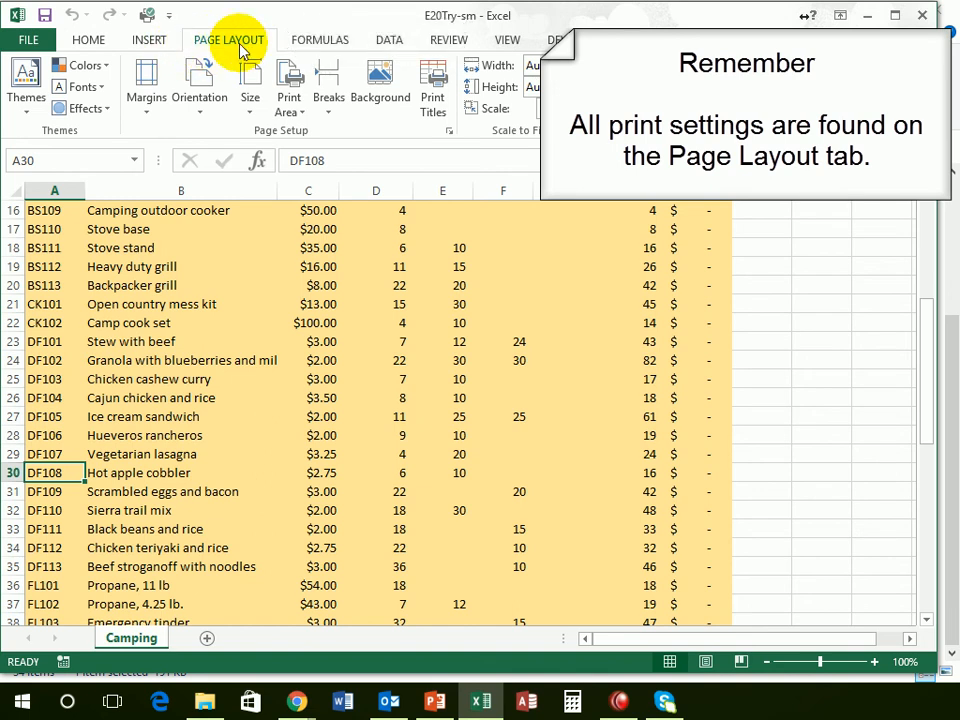
left_click(331, 111)
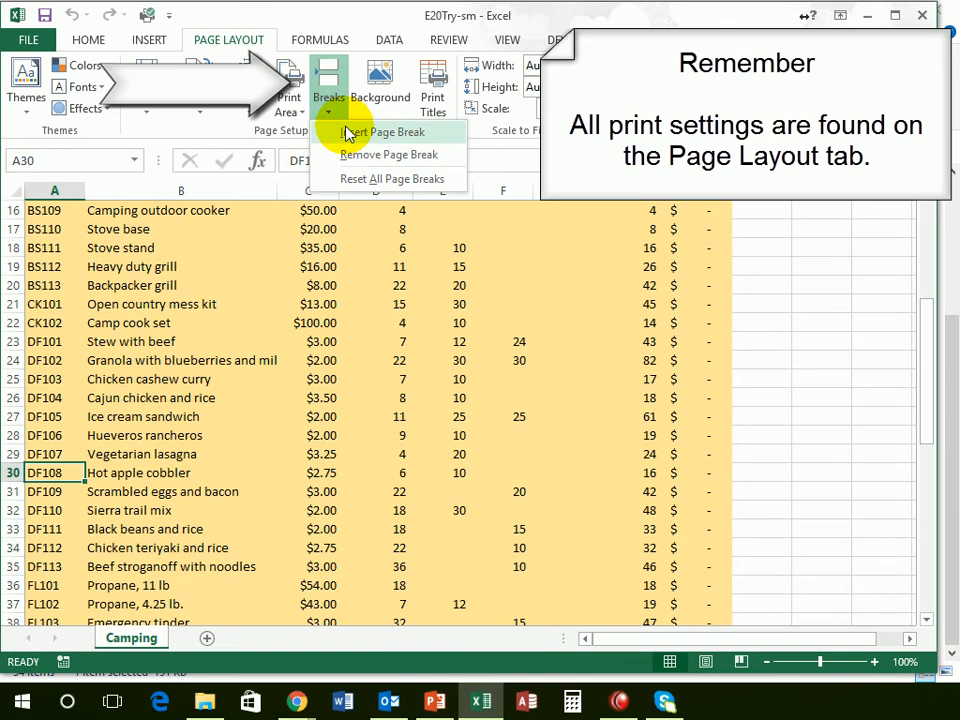
left_click(348, 133)
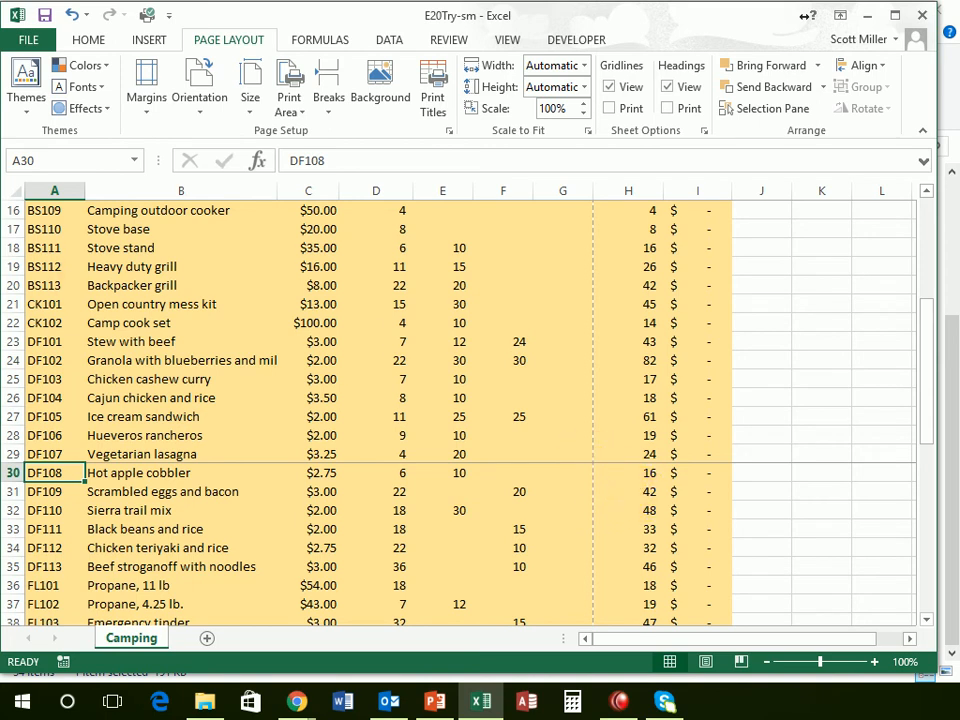
Show the Camping sheet in Page Break Preview.
key("alt+Tab")
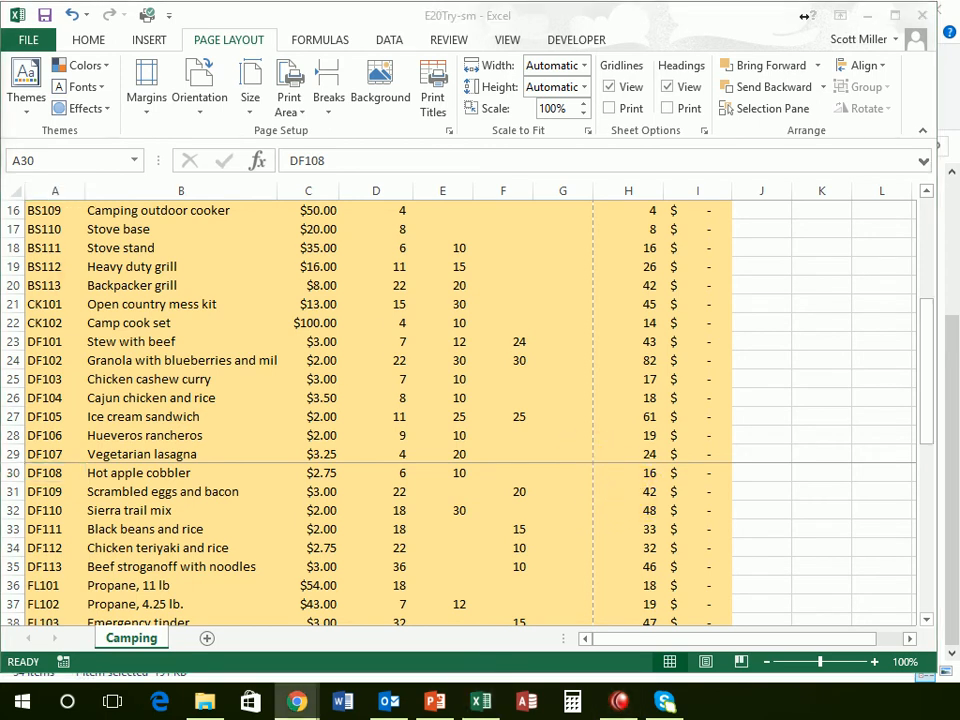
key("alt+Tab")
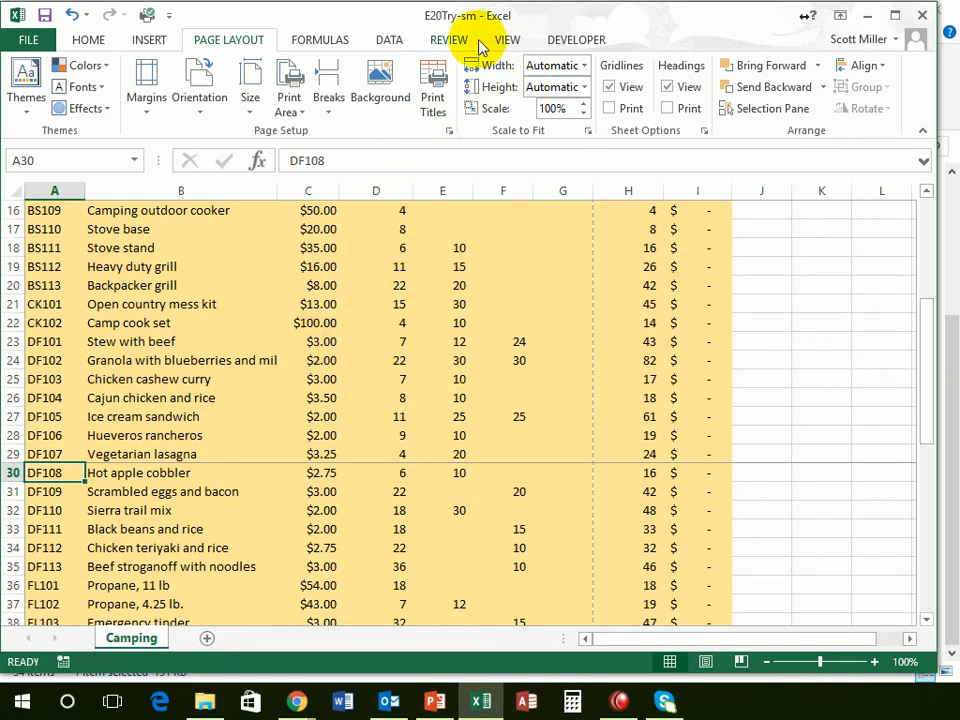
left_click(522, 45)
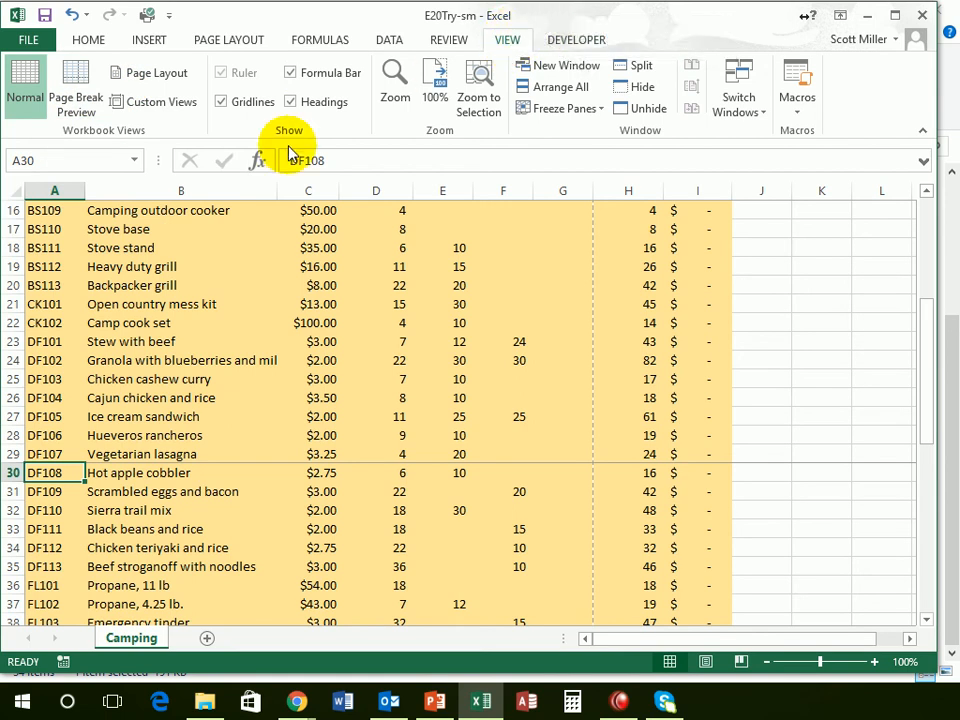
left_click(75, 88)
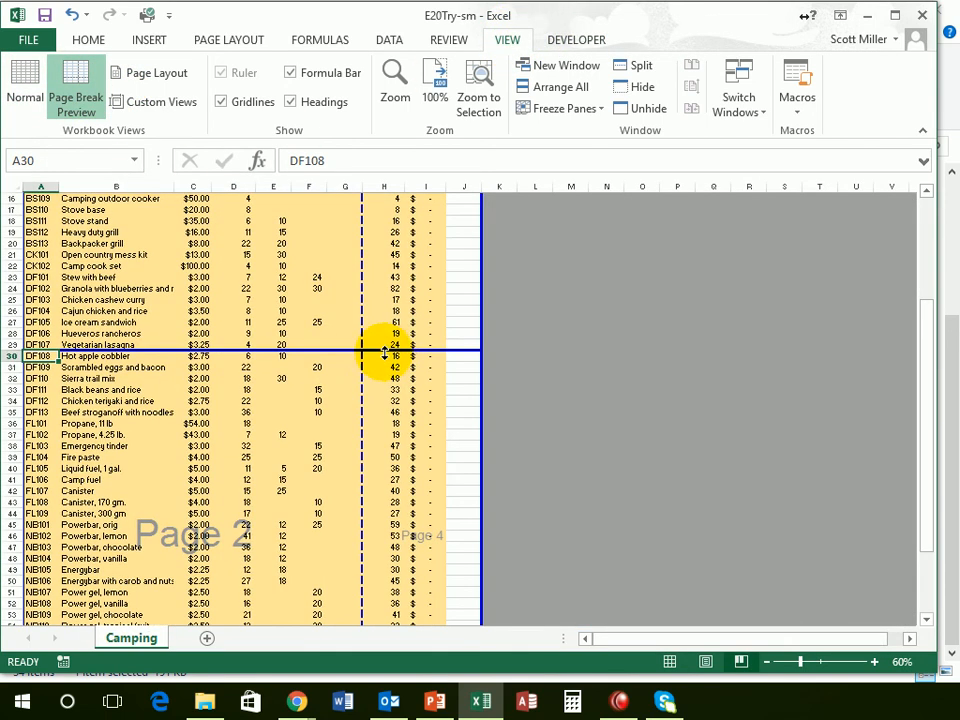
Examine which inventory rows and columns fall on each printed page, from the title banner down to the last item.
scroll(400, 358, "down", 7)
scroll(414, 352, "up", 3)
scroll(400, 345, "up", 9)
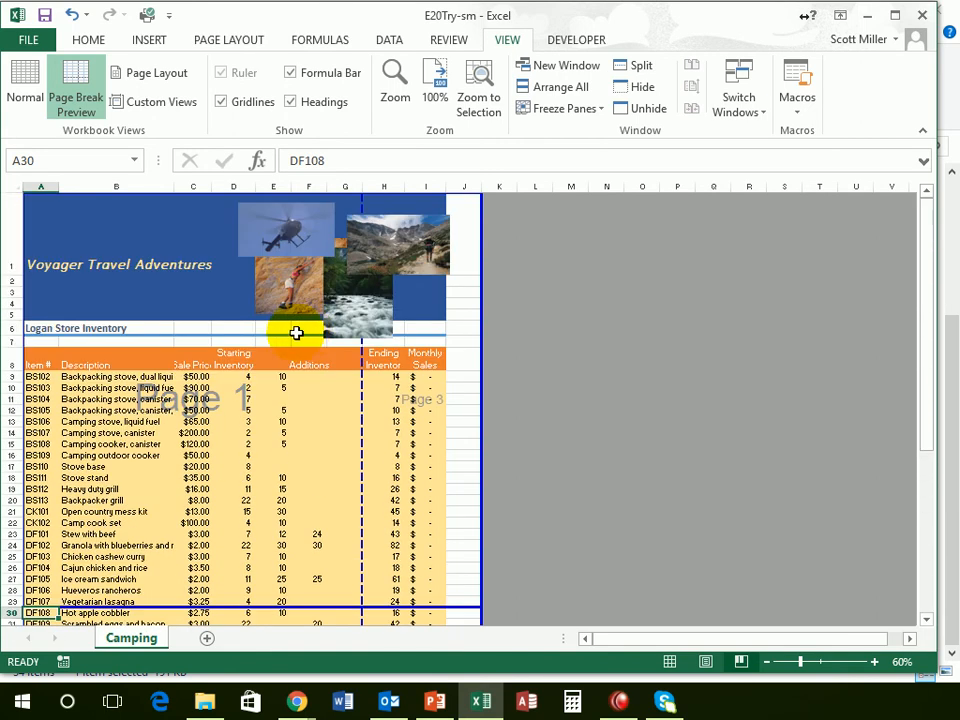
scroll(386, 478, "down", 3)
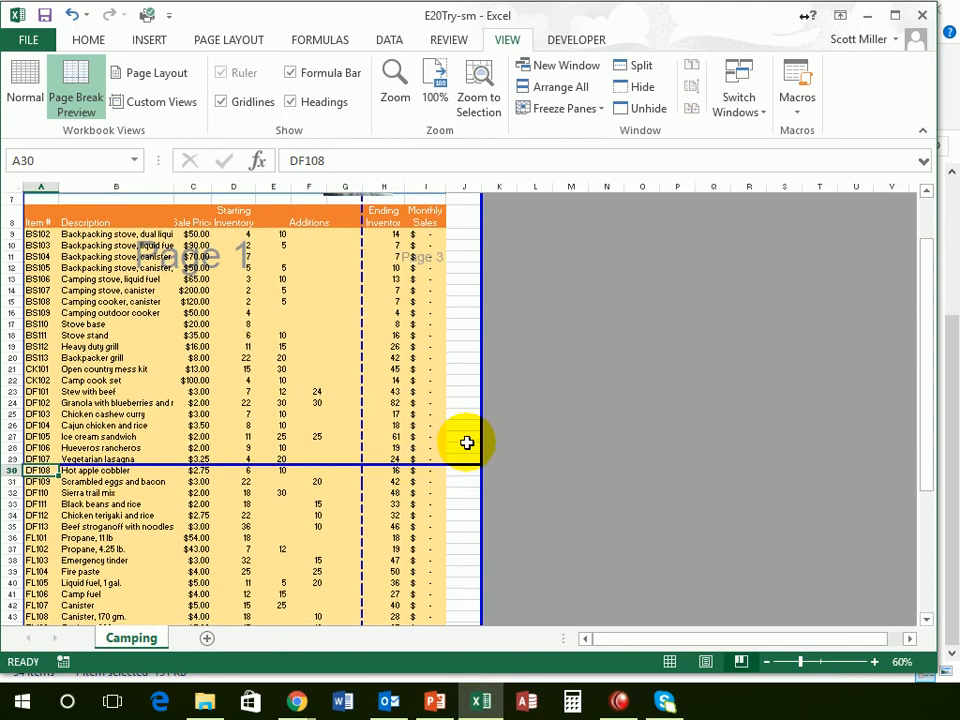
scroll(354, 435, "down", 4)
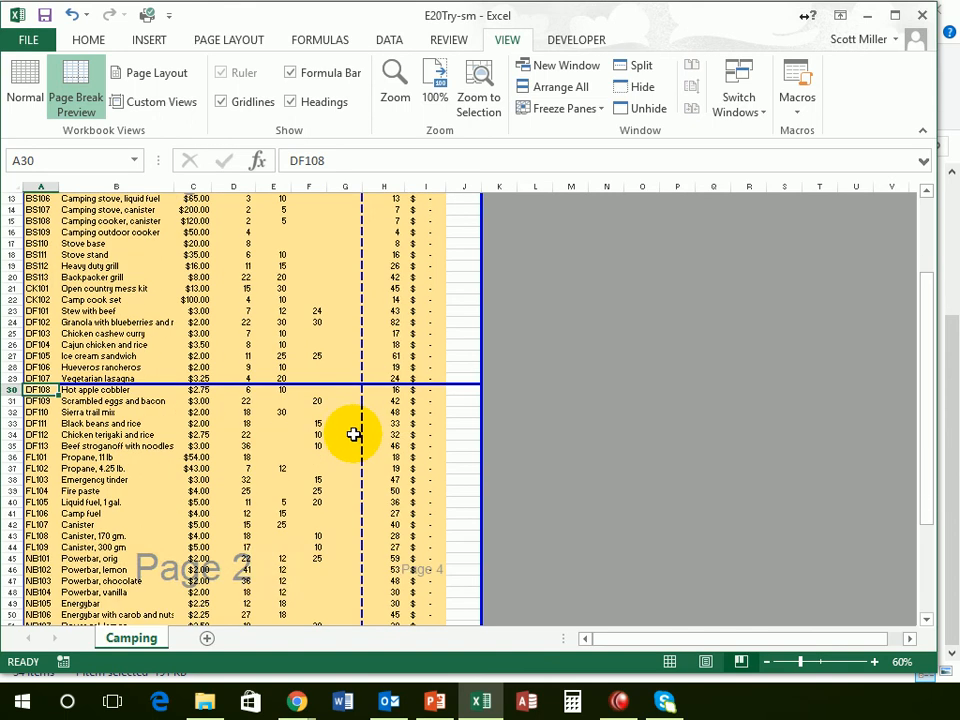
scroll(343, 438, "down", 2)
scroll(300, 465, "up", 5)
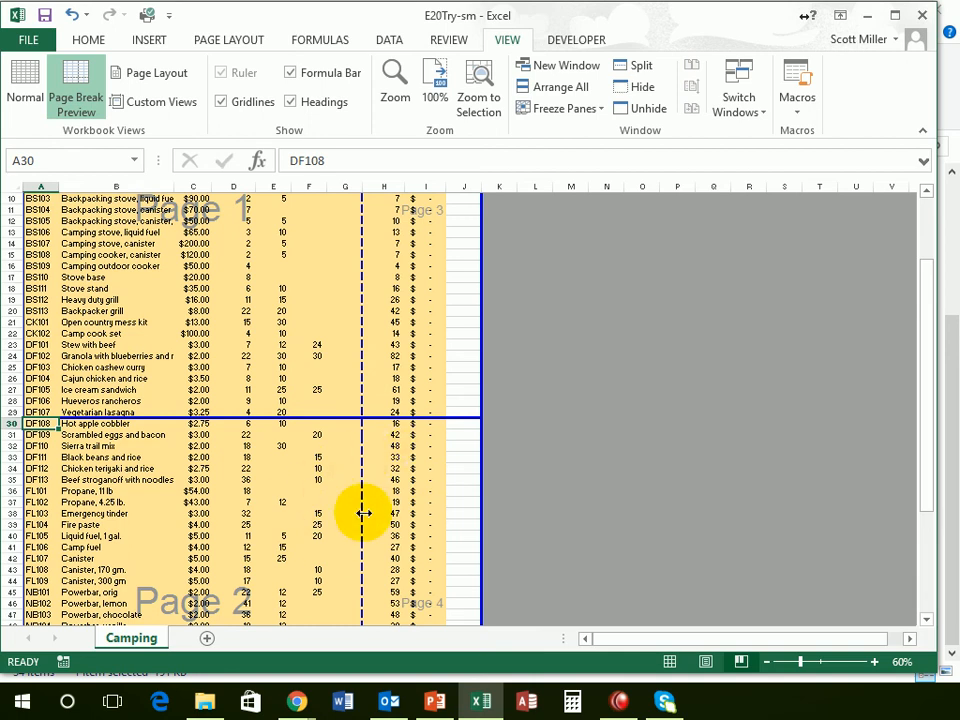
scroll(364, 513, "down", 4)
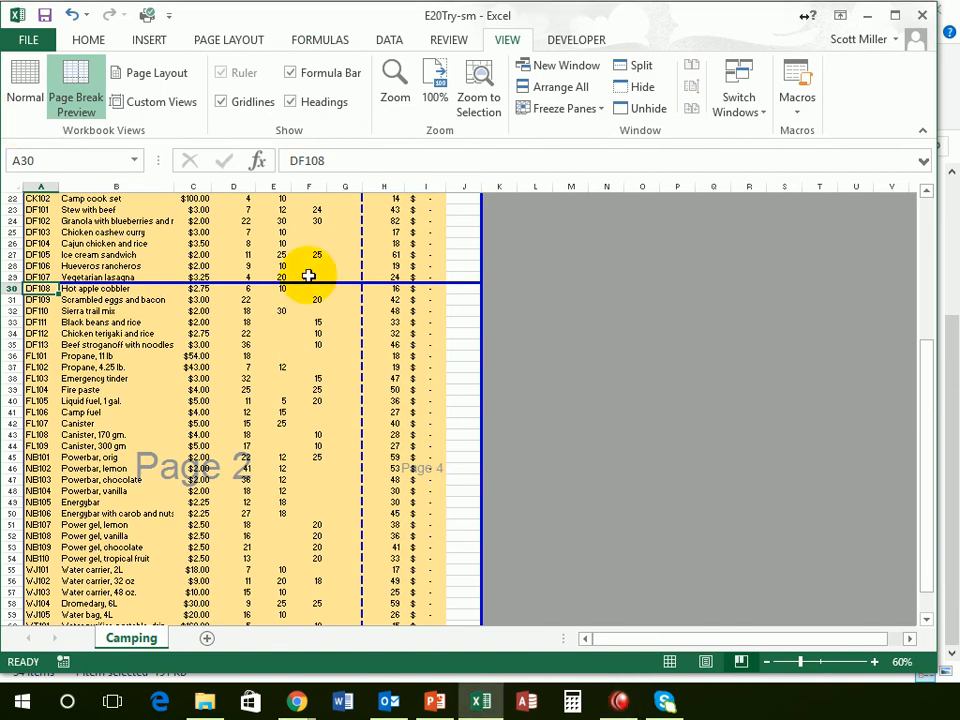
left_click(306, 344)
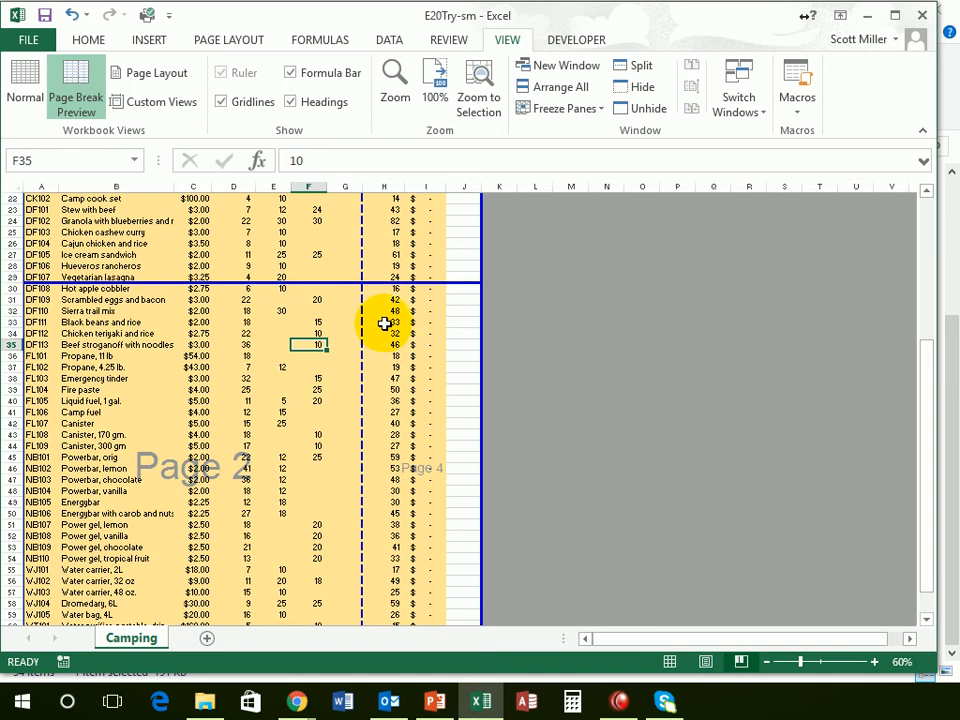
scroll(302, 418, "down", 2)
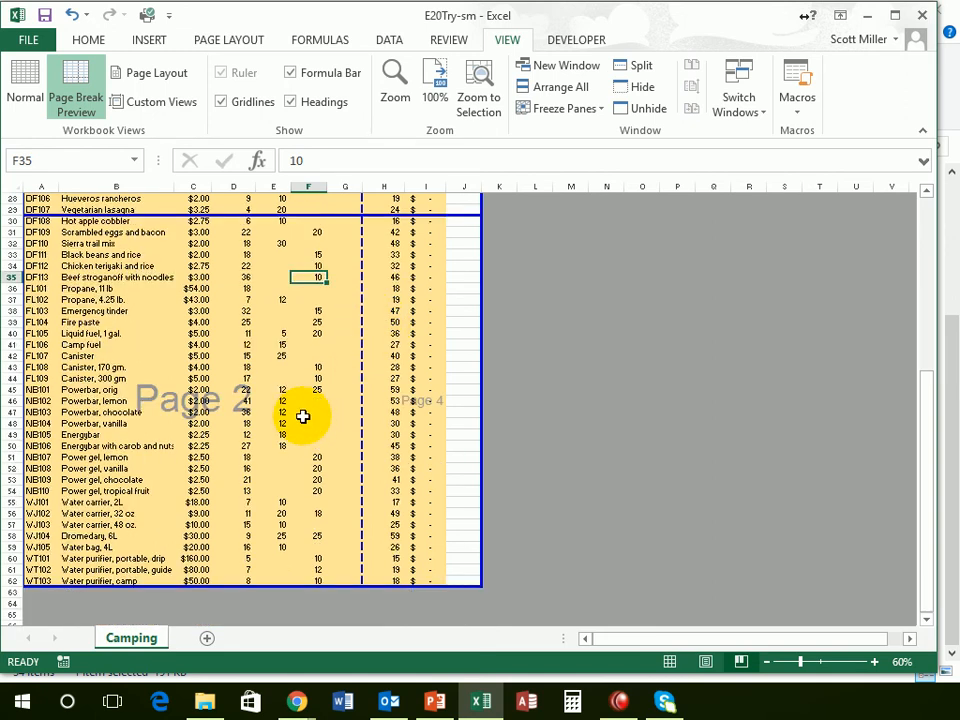
scroll(299, 405, "up", 2)
scroll(299, 405, "up", 7)
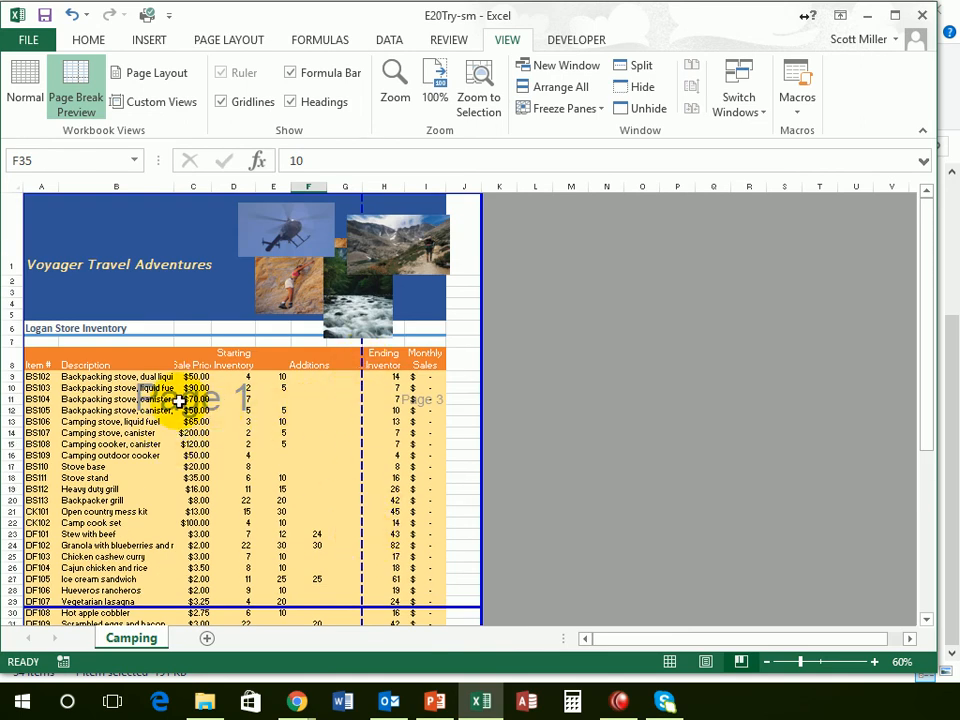
scroll(182, 401, "down", 6)
scroll(199, 443, "up", 4)
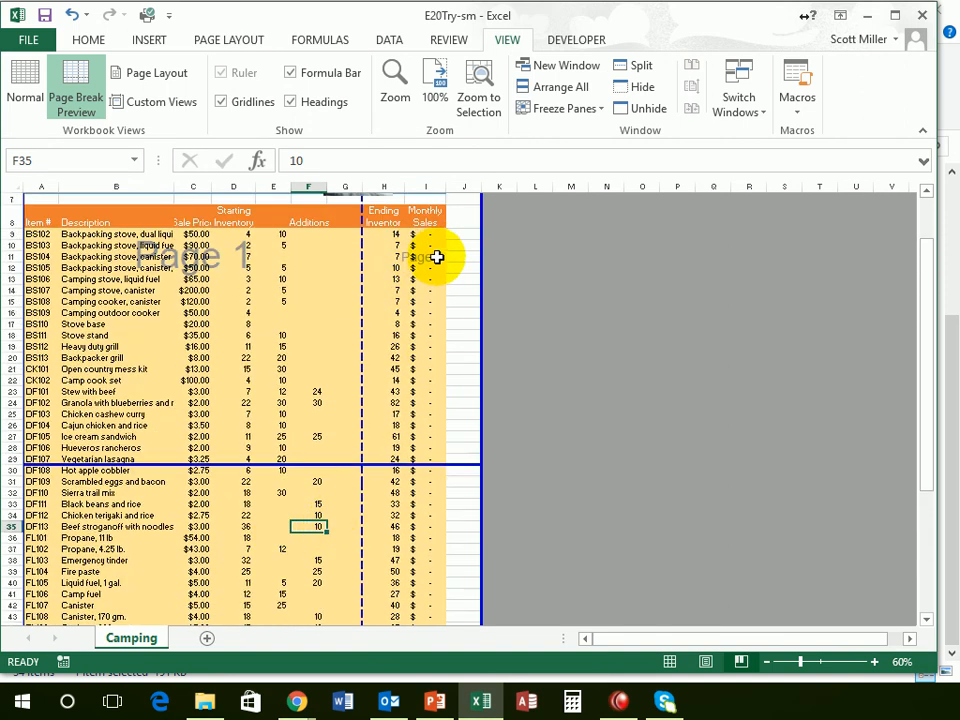
scroll(435, 300, "down", 4)
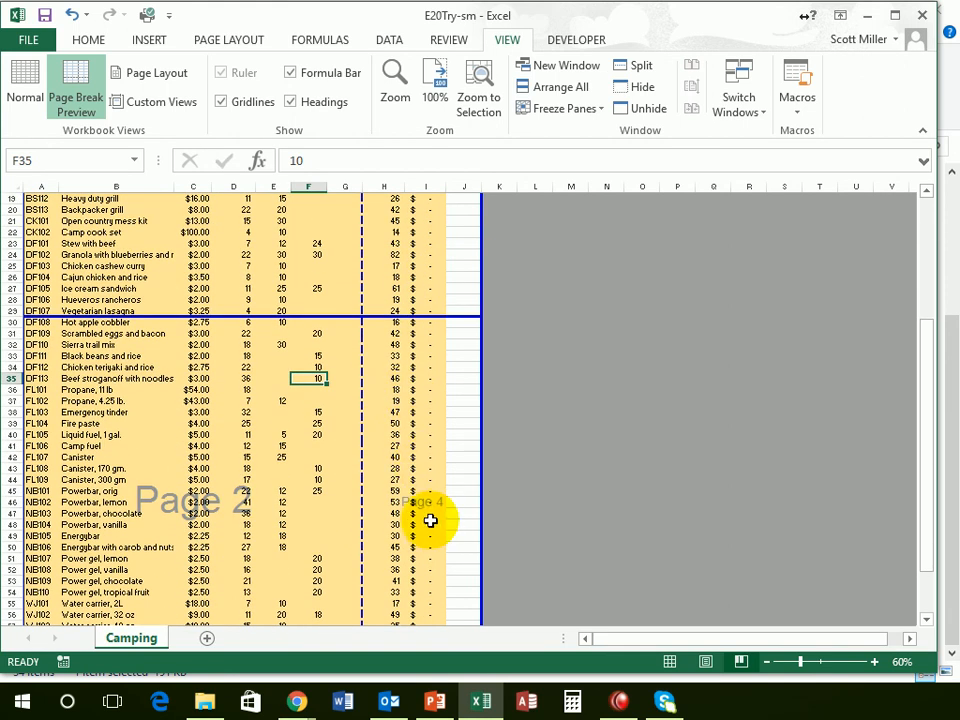
scroll(405, 519, "up", 5)
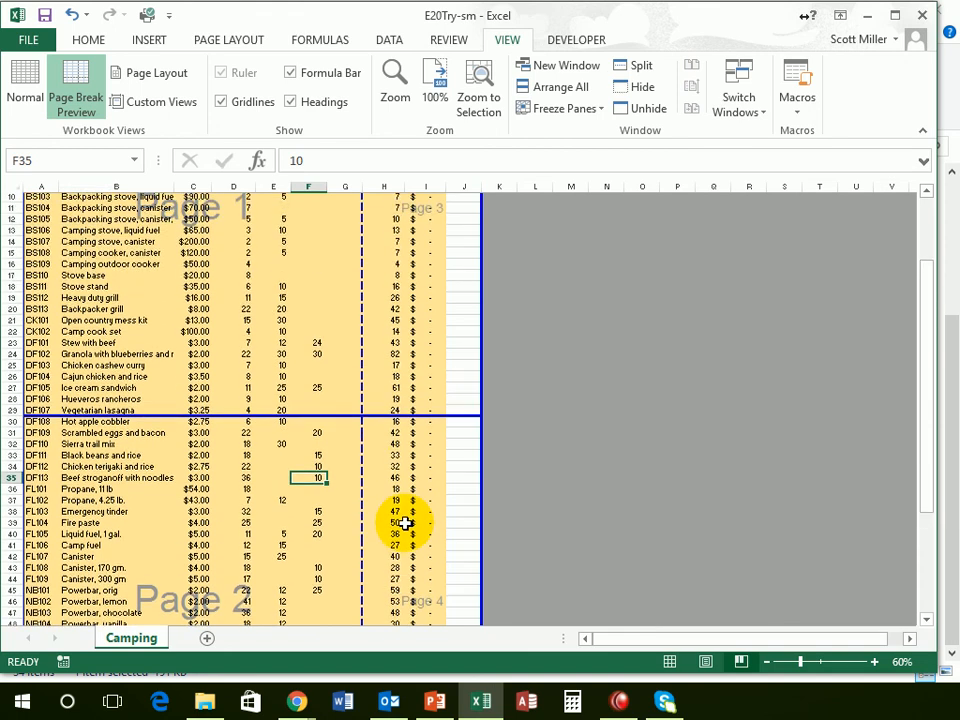
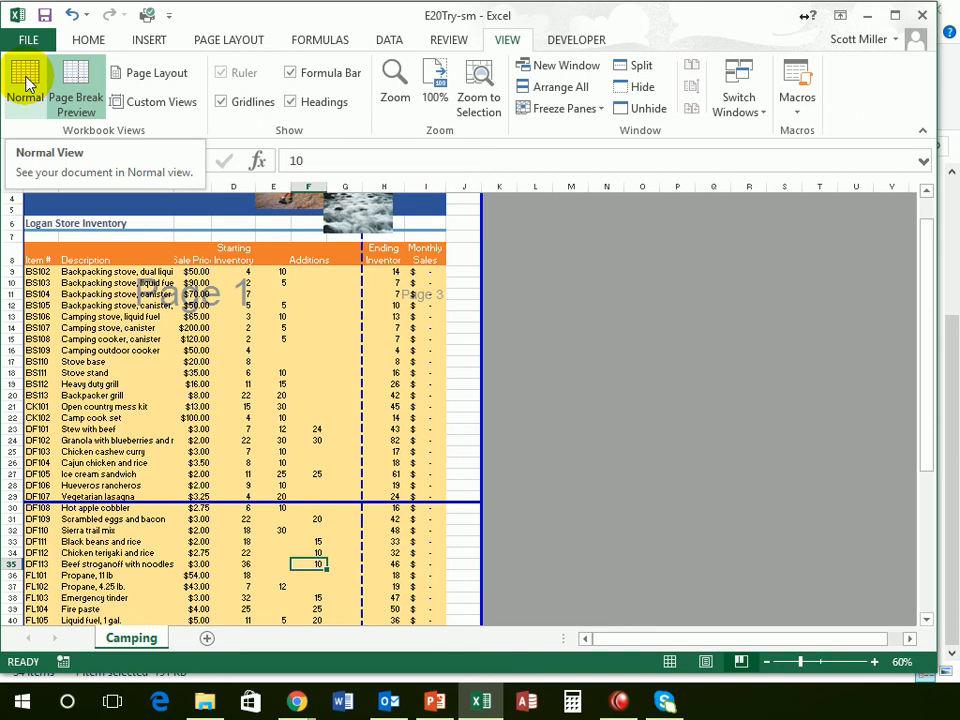
Return the Camping sheet to Normal view and check the page break lines between columns G and H and above row 30.
left_click(668, 661)
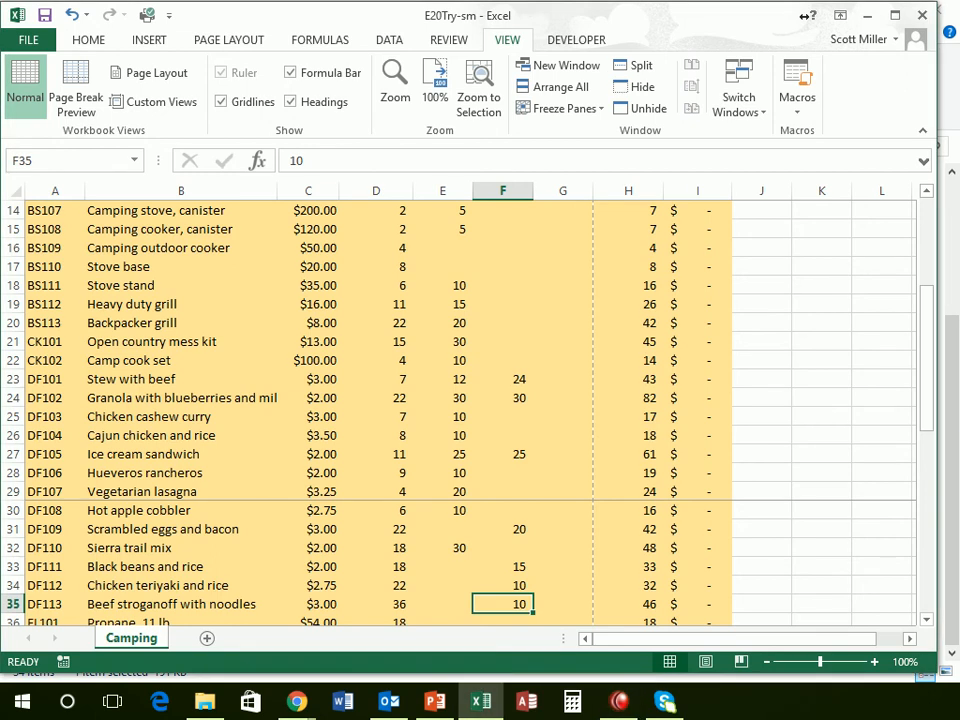
left_click(261, 414)
scroll(268, 410, "up", 3)
scroll(320, 400, "up", 2)
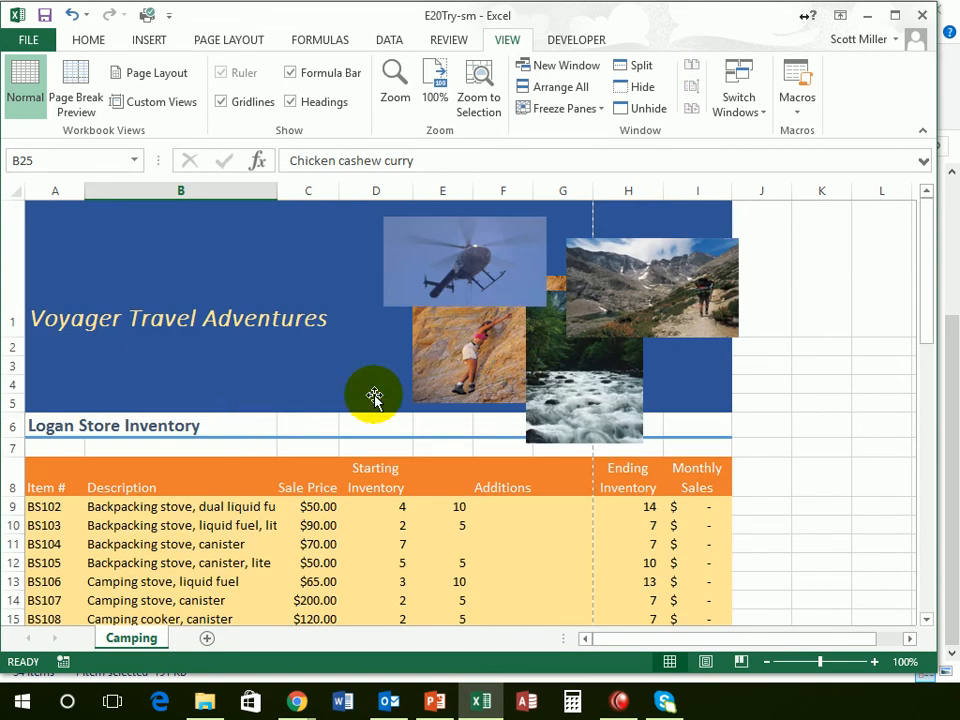
scroll(484, 350, "down", 4)
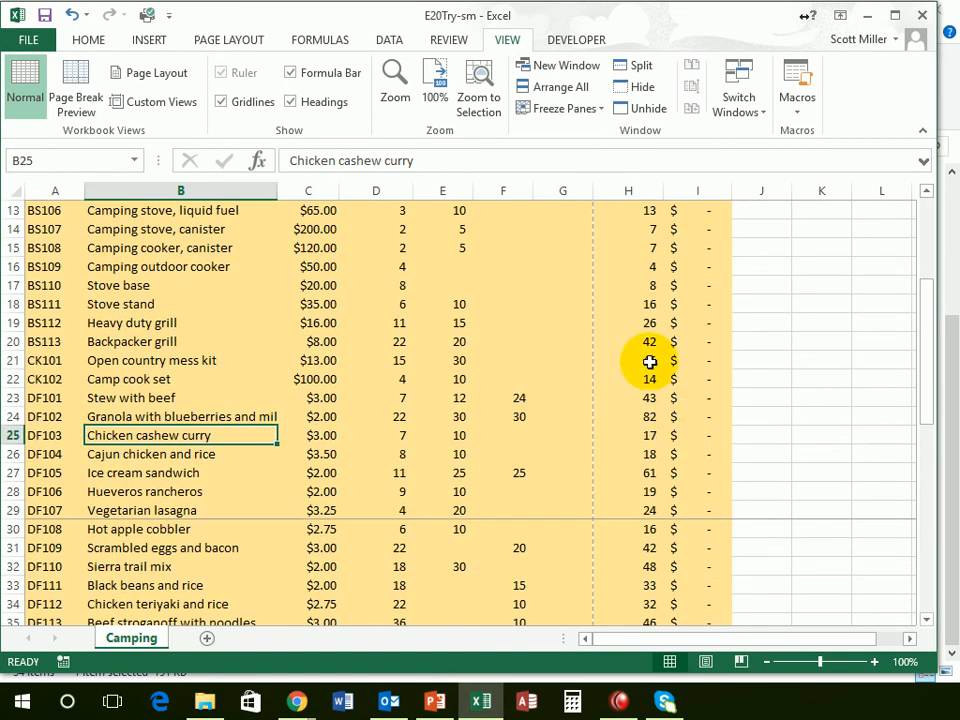
scroll(672, 407, "up", 3)
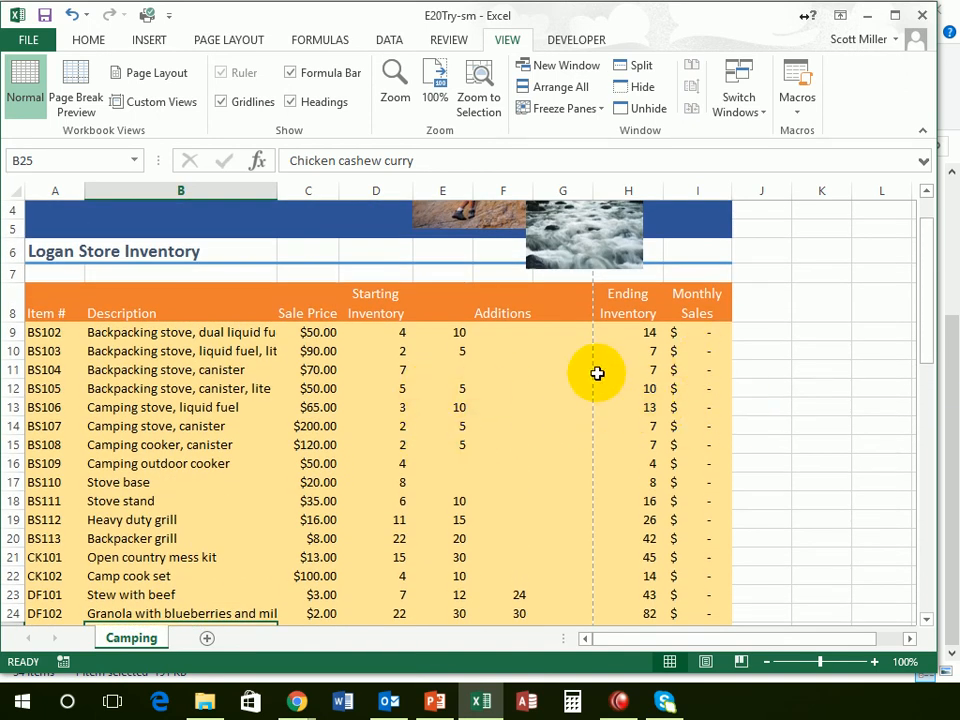
scroll(646, 432, "down", 4)
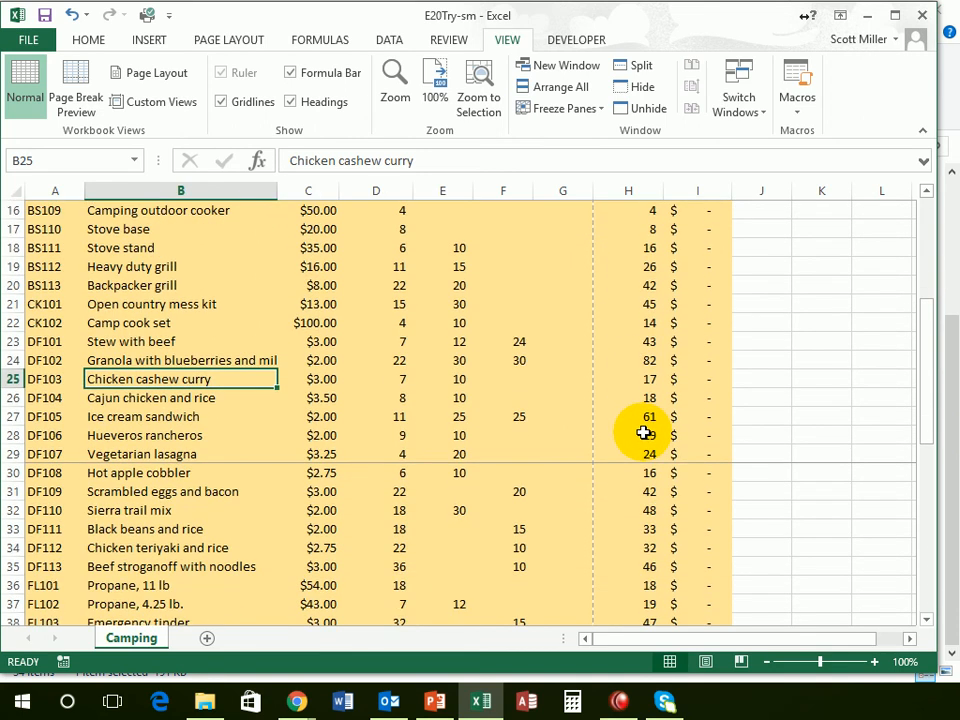
scroll(644, 432, "up", 4)
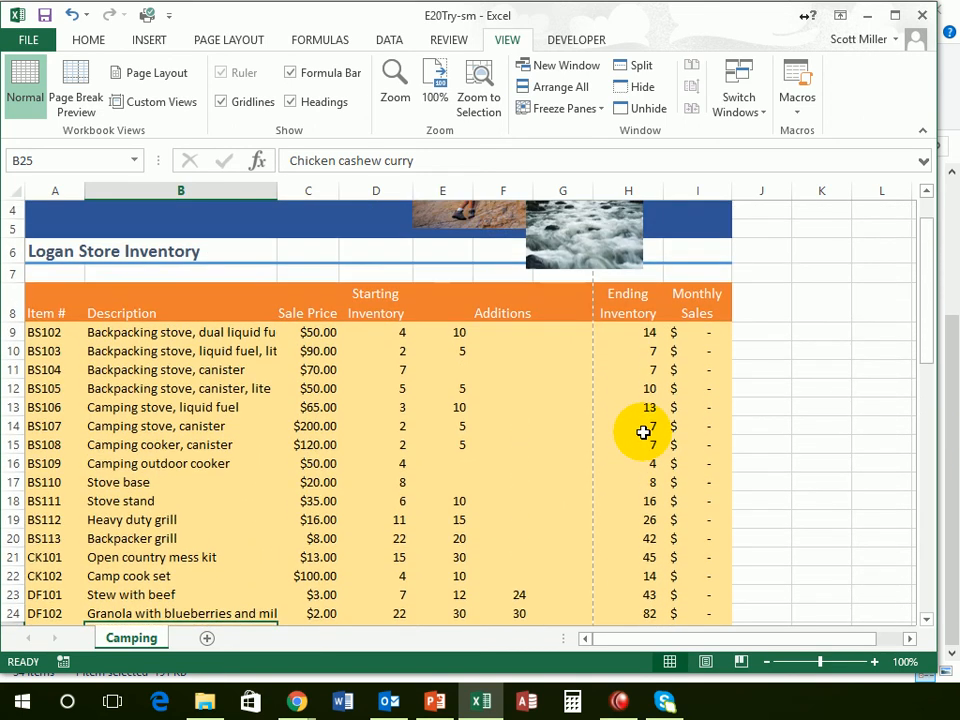
Set the Camping sheet's page orientation to Landscape and check where the page break lines fall throughout the inventory.
left_click(238, 44)
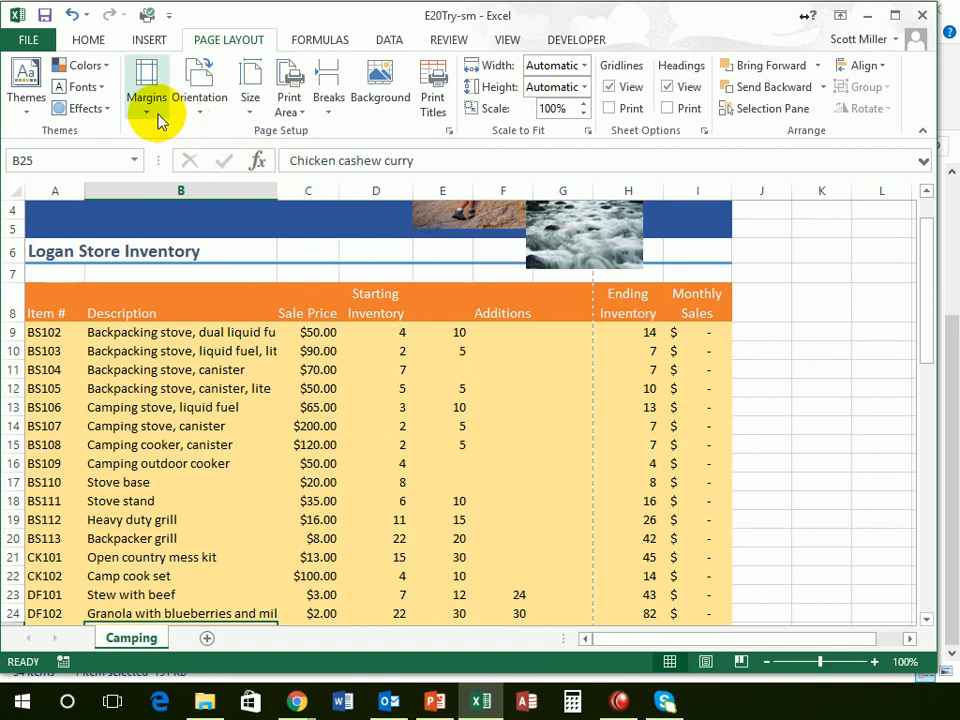
left_click(197, 113)
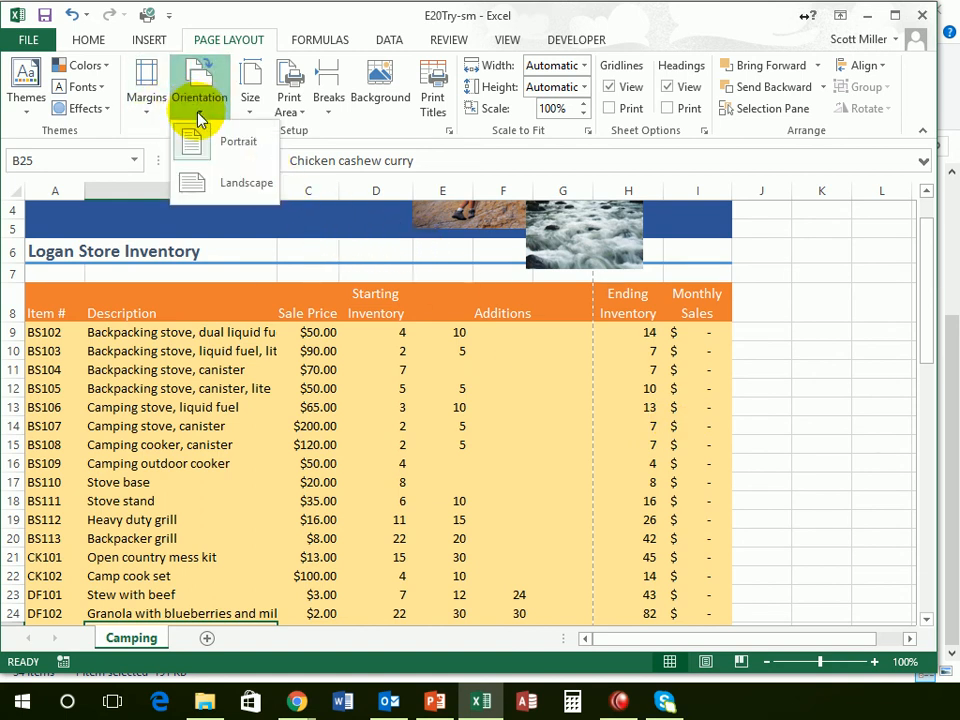
left_click(215, 185)
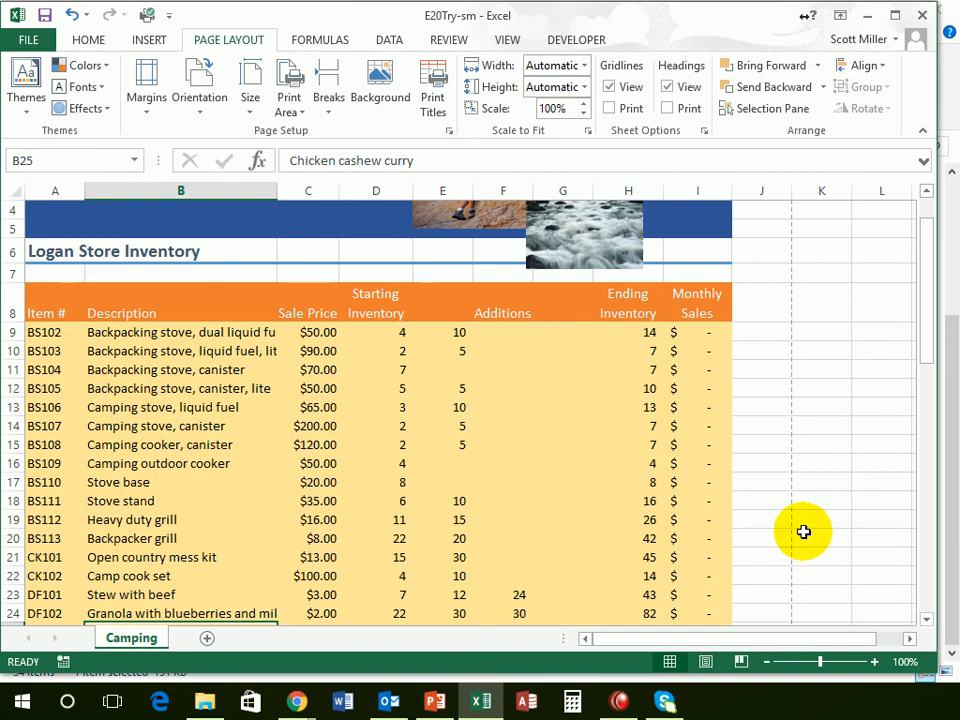
scroll(777, 514, "down", 4)
scroll(777, 512, "up", 2)
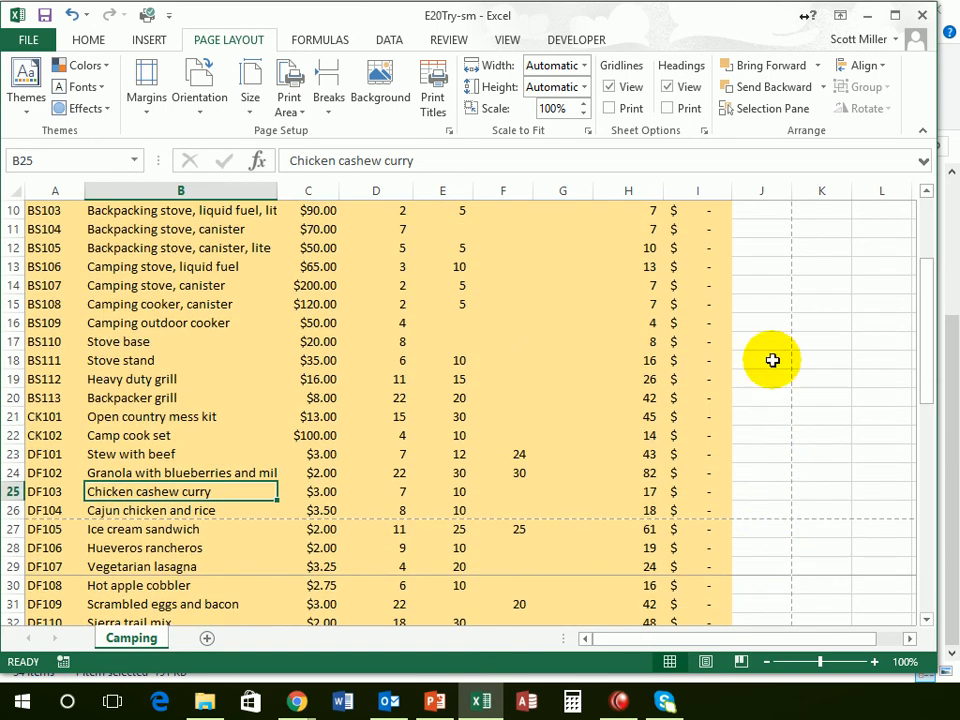
scroll(791, 366, "up", 3)
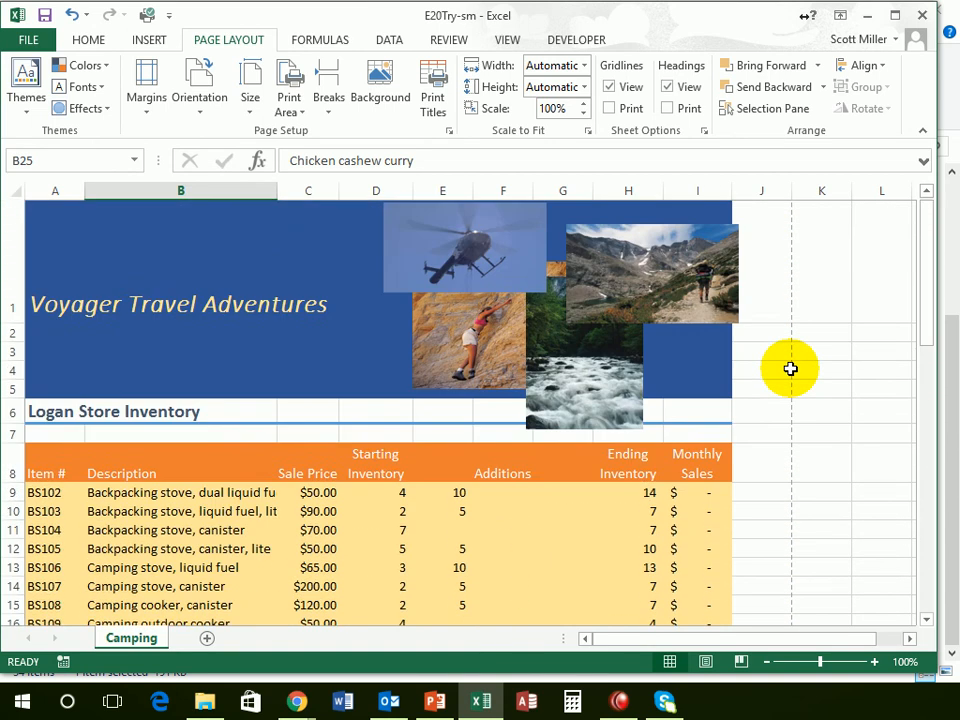
scroll(789, 369, "down", 5)
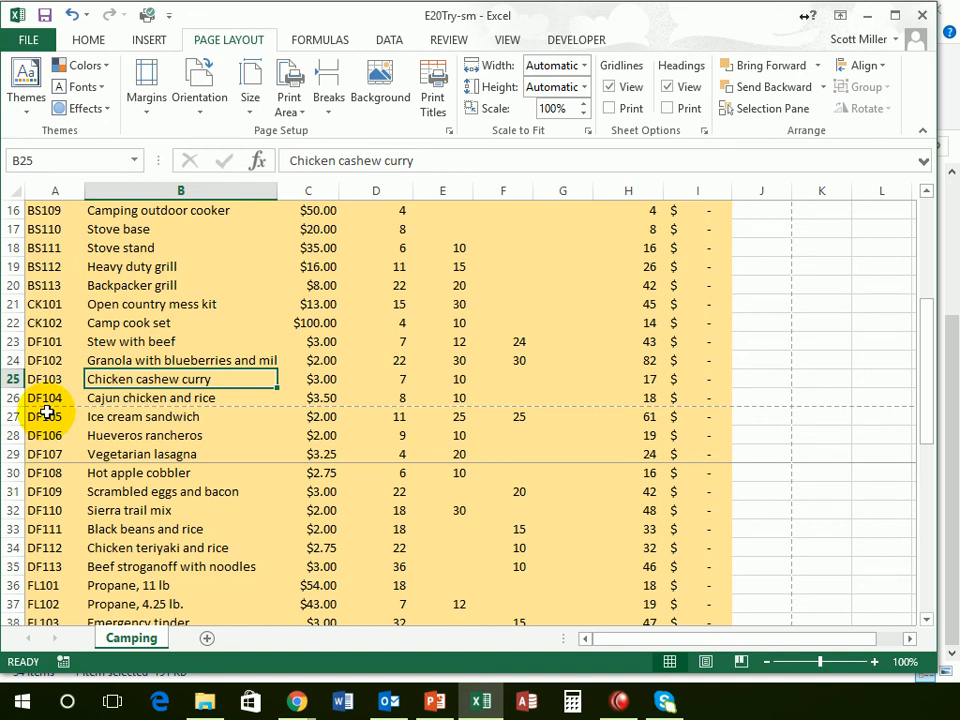
scroll(47, 478, "down", 6)
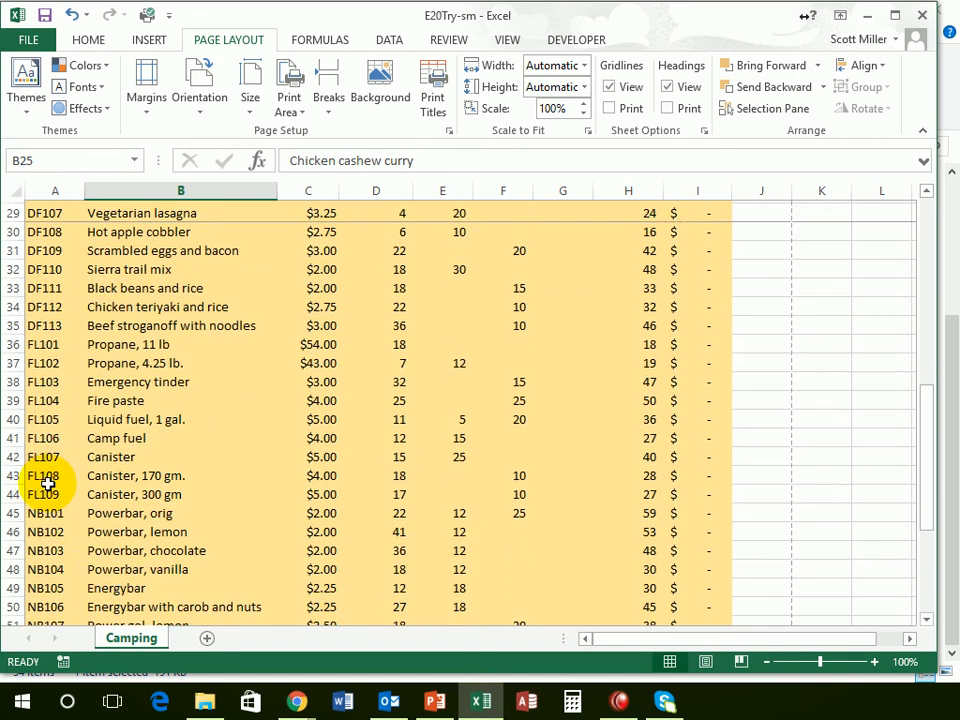
Review the page breaks around rows 16 to 38 and set the Camping sheet's page orientation to Portrait.
scroll(47, 483, "up", 6)
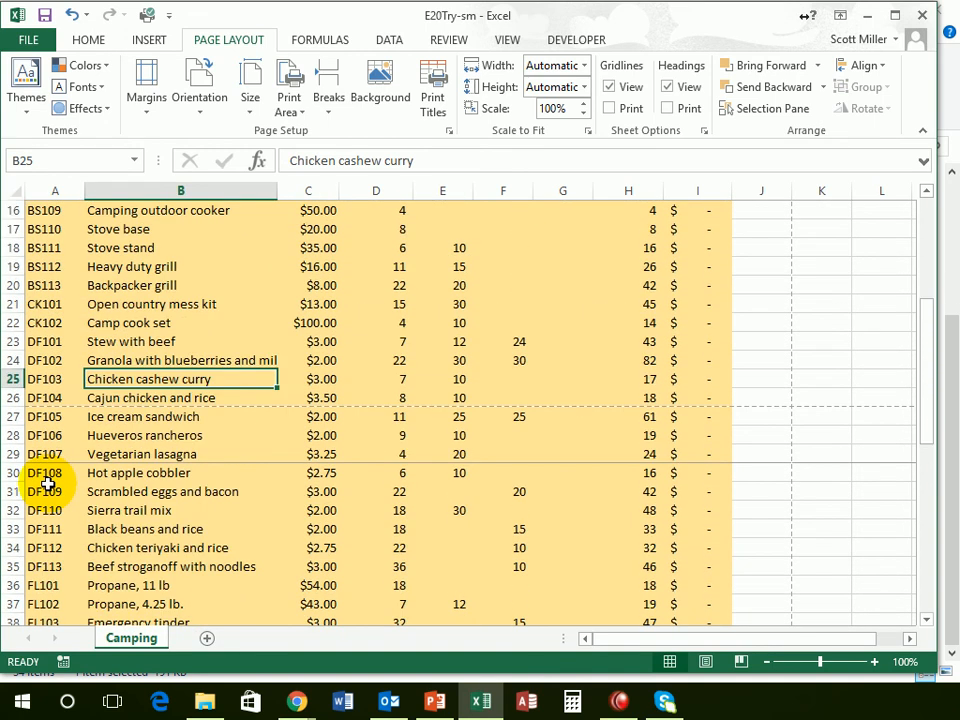
scroll(47, 483, "up", 5)
scroll(47, 483, "down", 2)
scroll(47, 483, "down", 3)
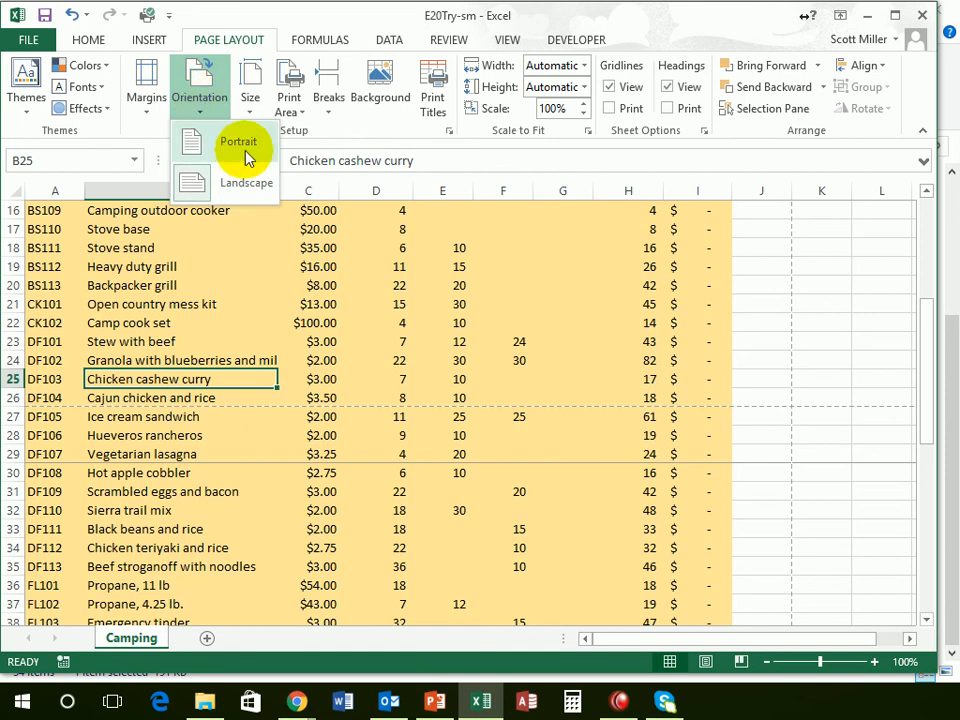
left_click(234, 144)
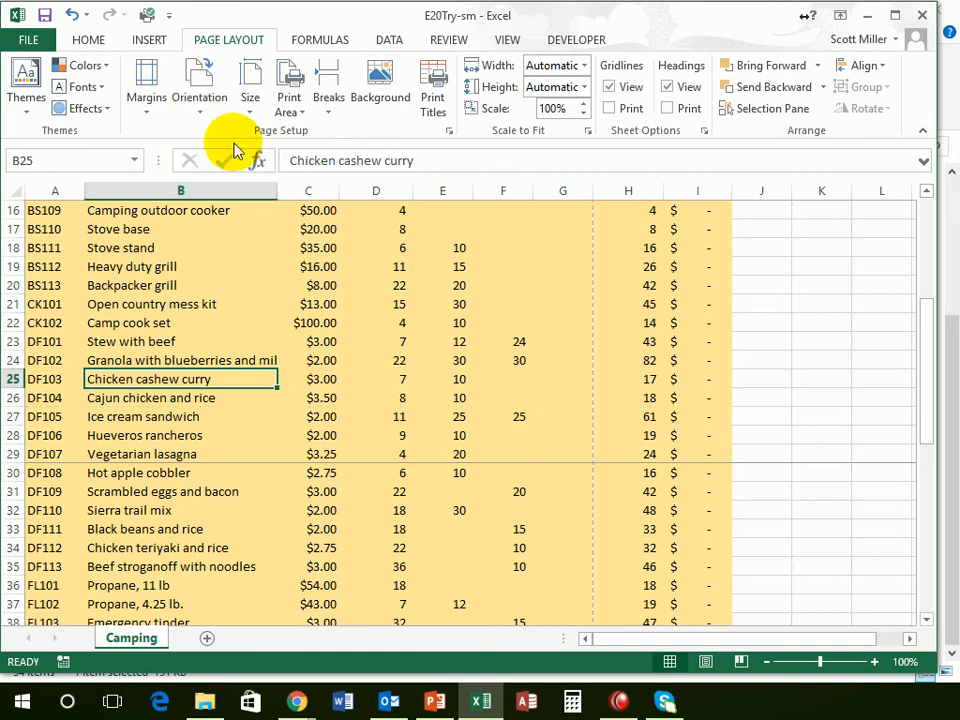
scroll(303, 408, "up", 4)
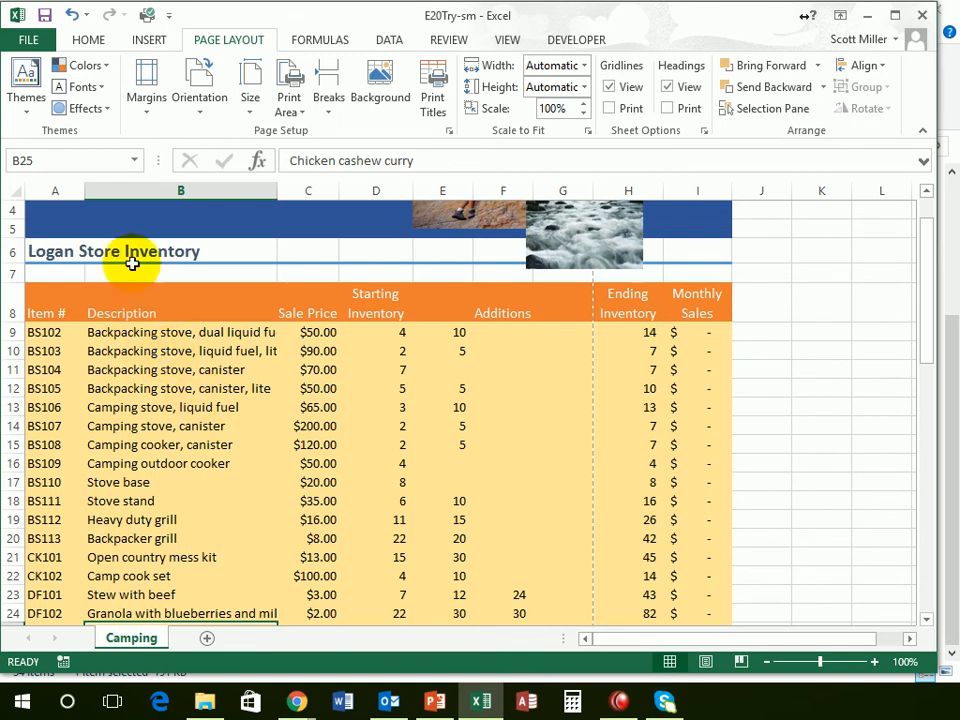
Preview the Camping sheet's printout, view the available print scaling options, and return to the worksheet without choosing one.
left_click(28, 42)
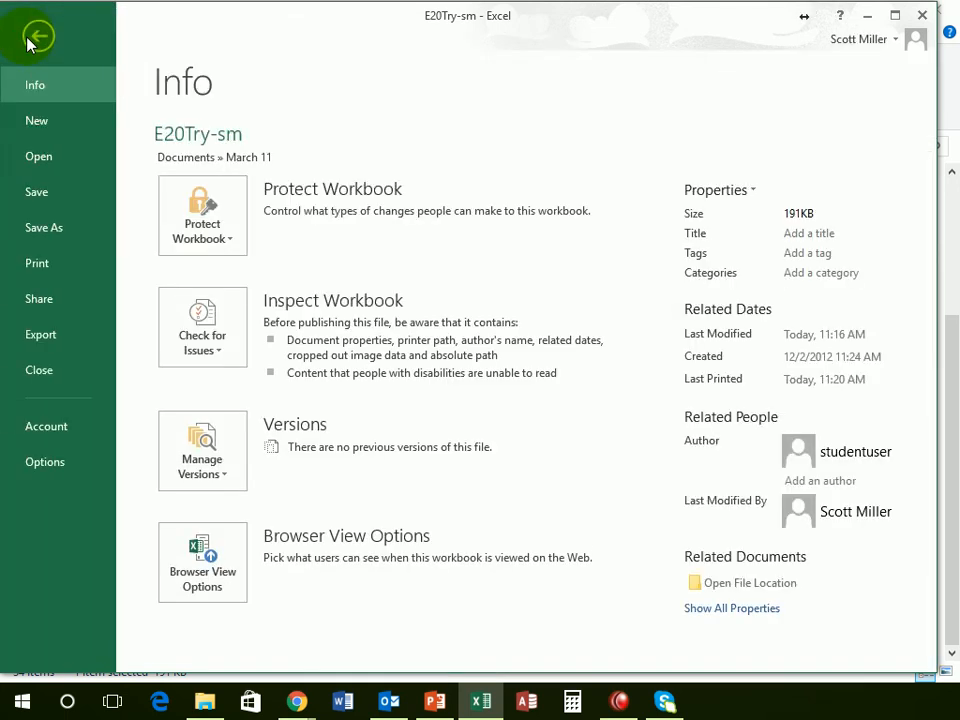
left_click(40, 263)
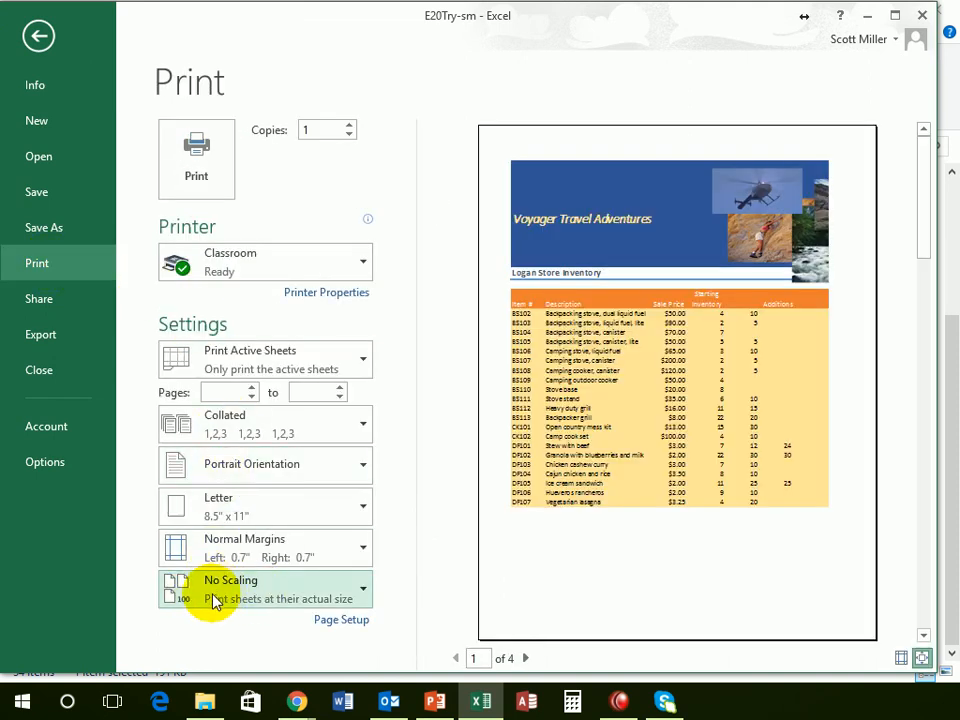
left_click(211, 600)
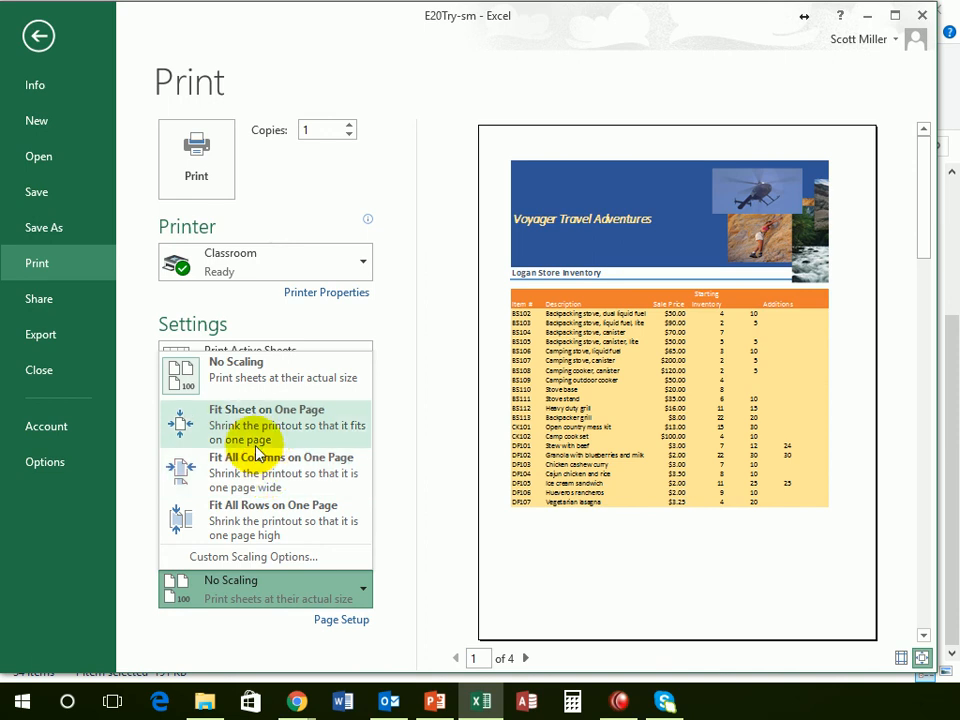
left_click(37, 36)
left_click(38, 36)
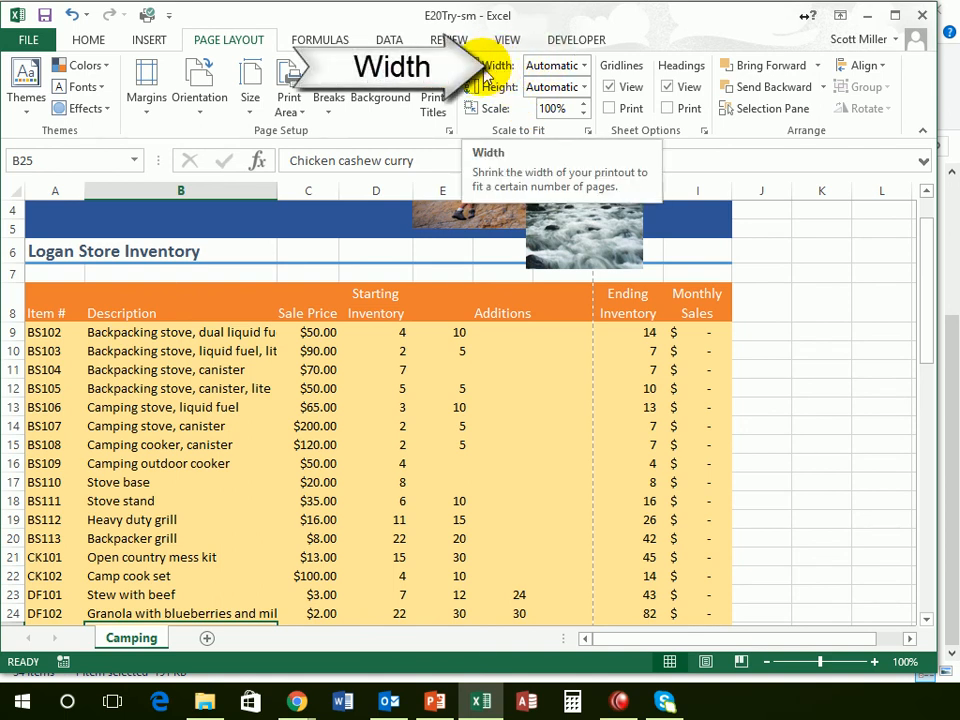
Scale the Camping sheet's printout to a width of 1 page and check the page break lines throughout the inventory.
left_click(585, 66)
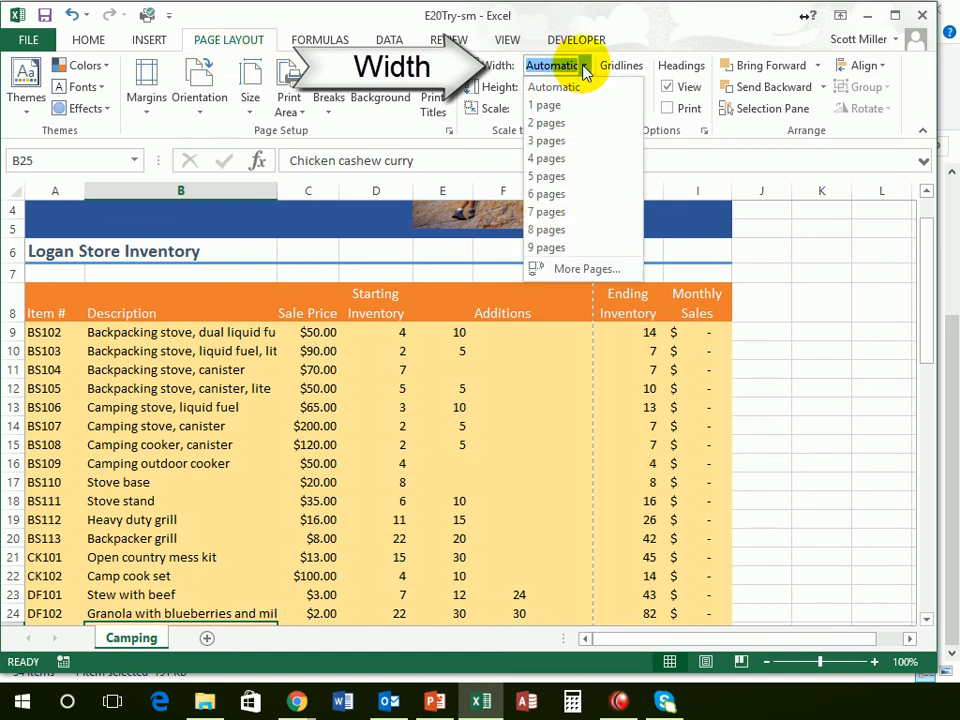
left_click(556, 106)
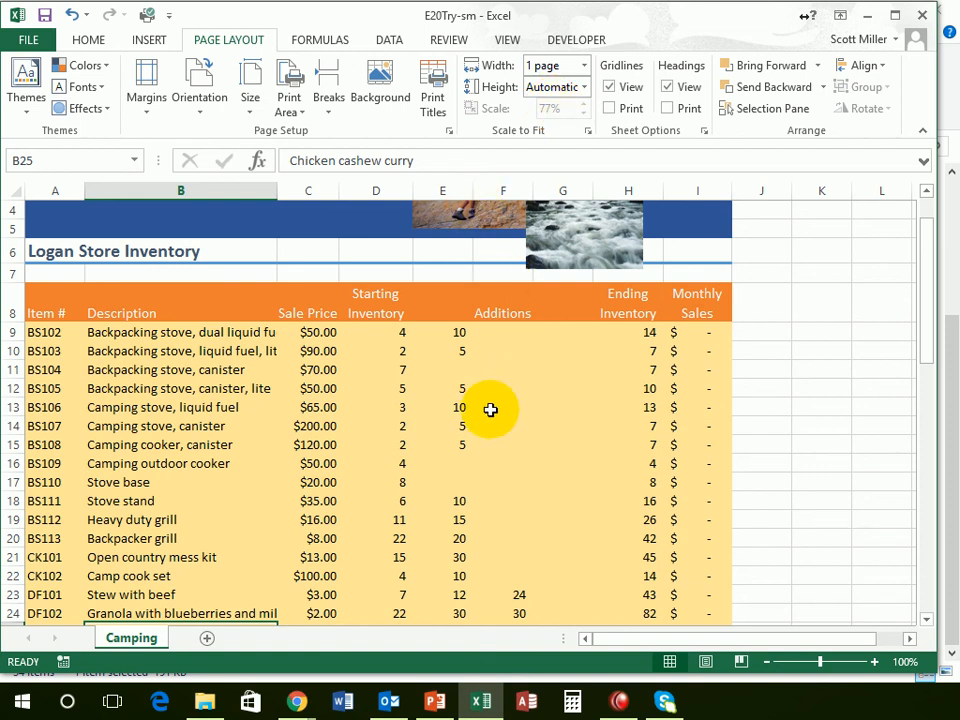
scroll(489, 409, "down", 3)
scroll(487, 409, "down", 1)
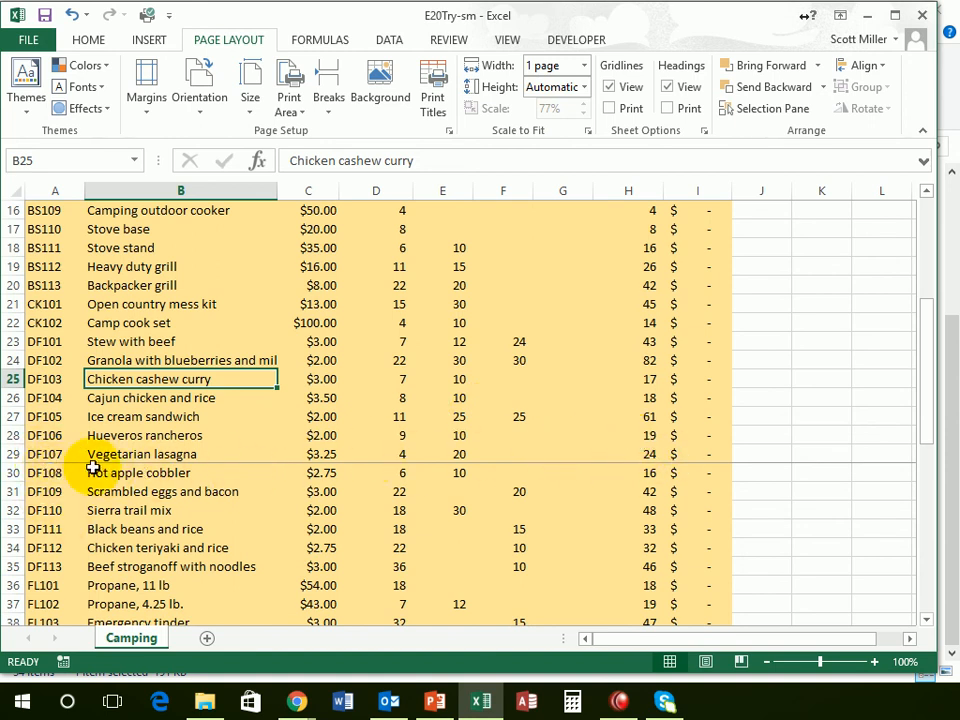
scroll(100, 465, "down", 6)
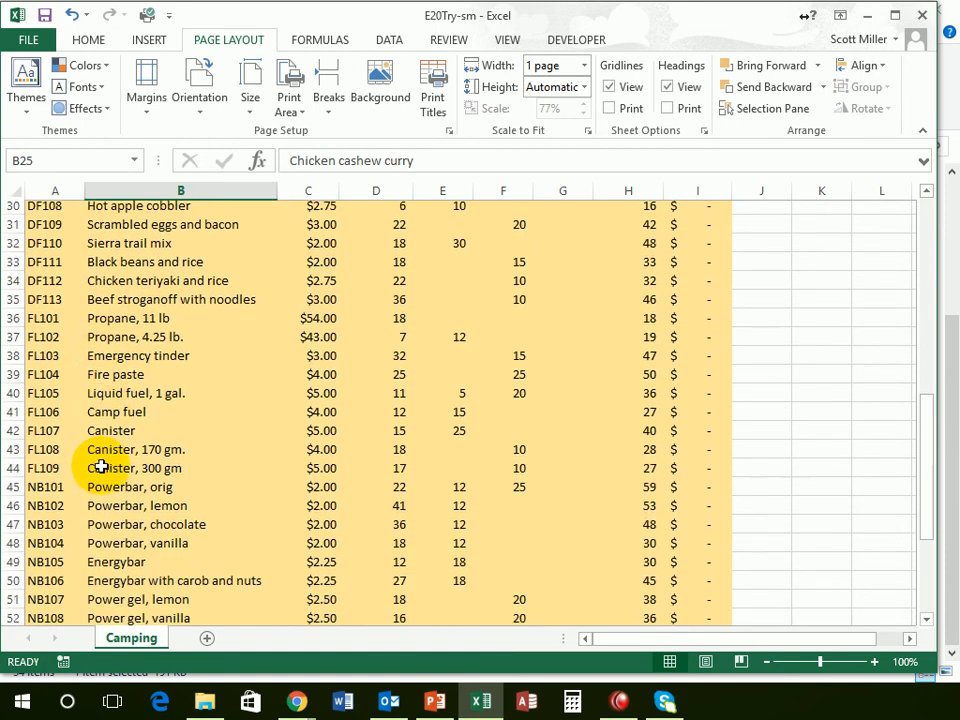
scroll(101, 467, "down", 5)
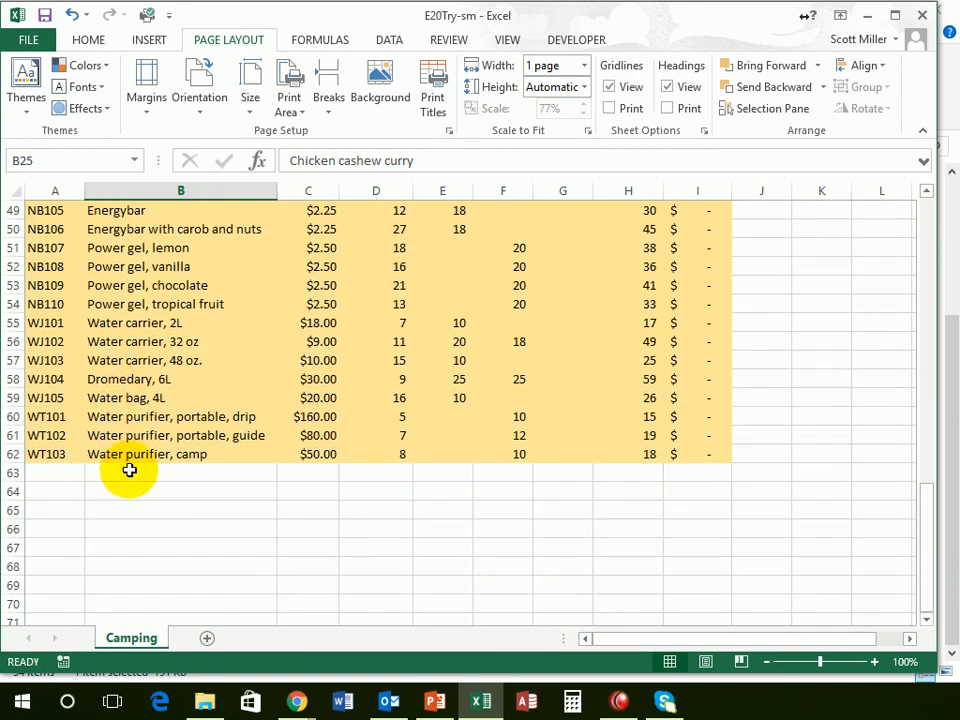
scroll(178, 476, "up", 5)
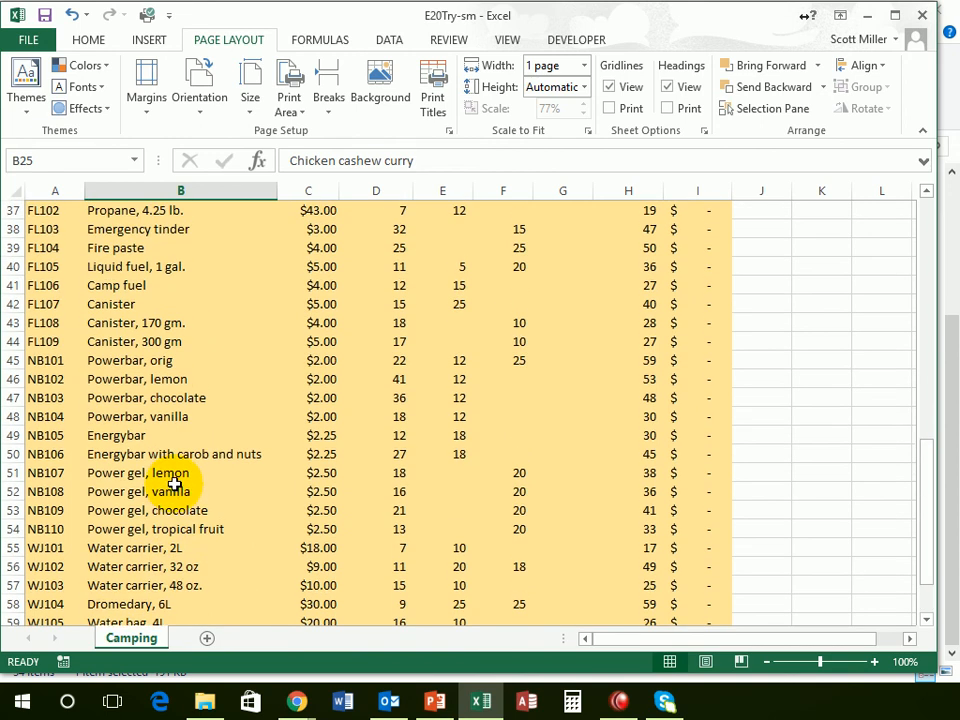
scroll(174, 484, "up", 8)
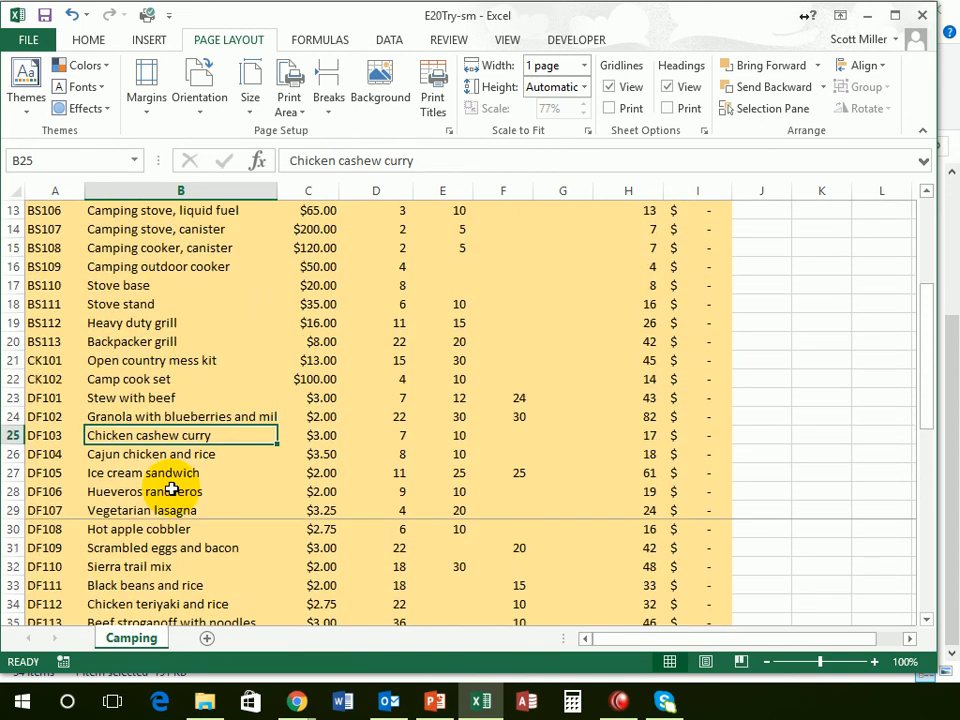
scroll(172, 488, "up", 3)
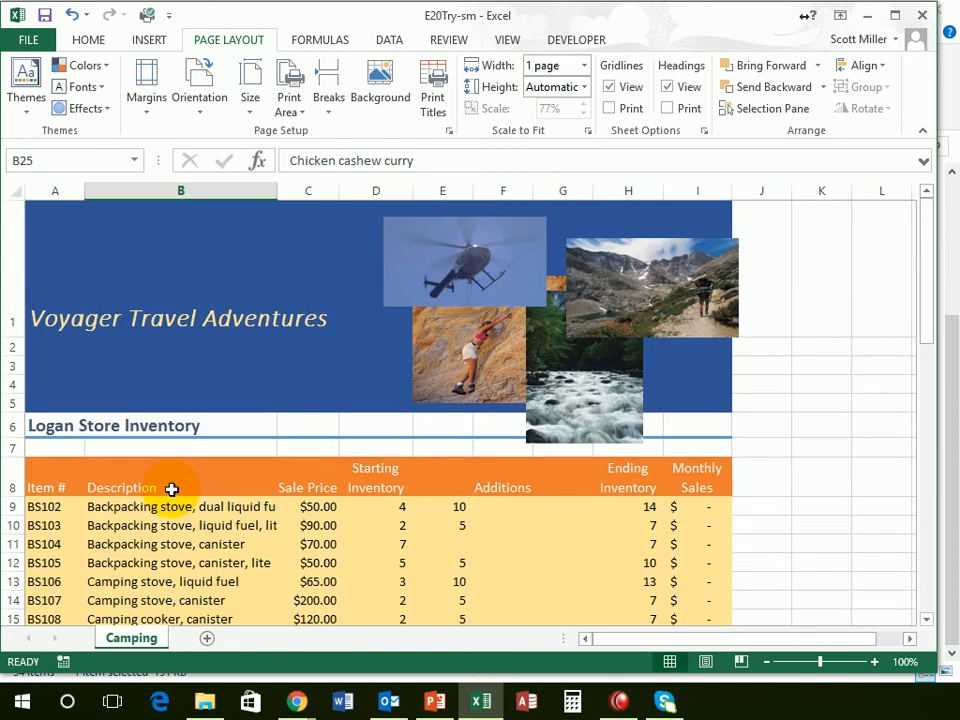
Preview both printed pages of the Camping sheet to compare their columns and headings, and return to the worksheet.
left_click(28, 45)
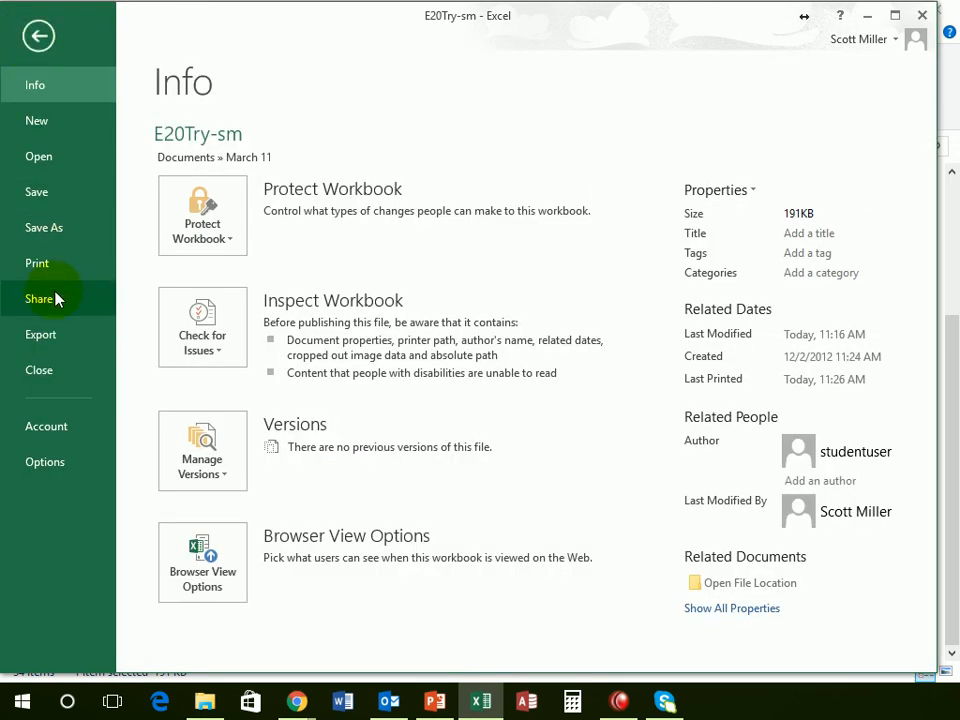
left_click(52, 264)
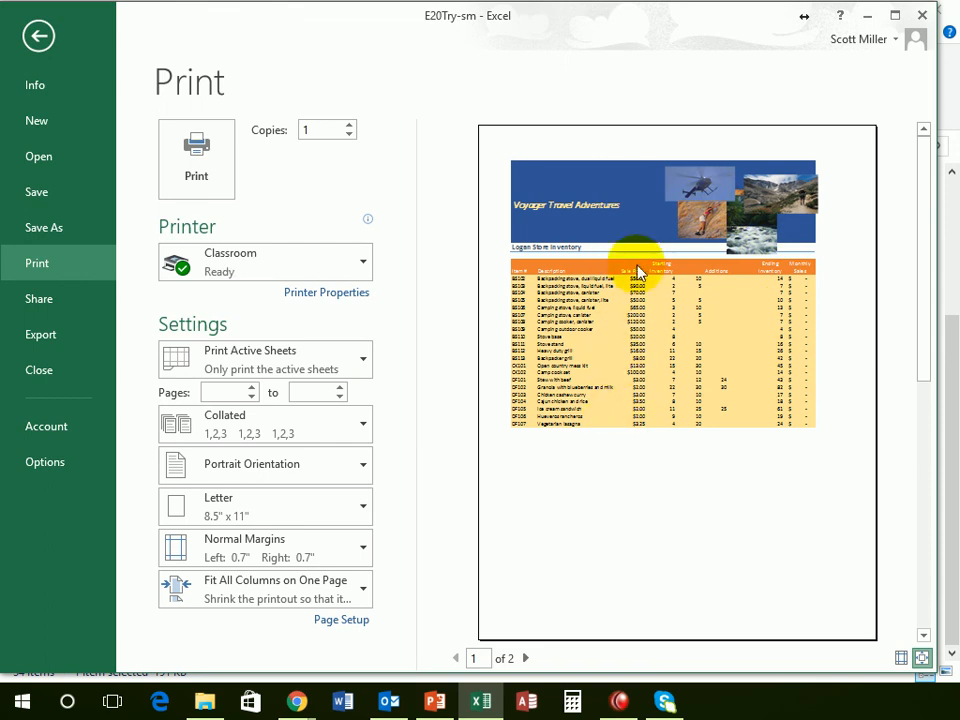
left_click(527, 660)
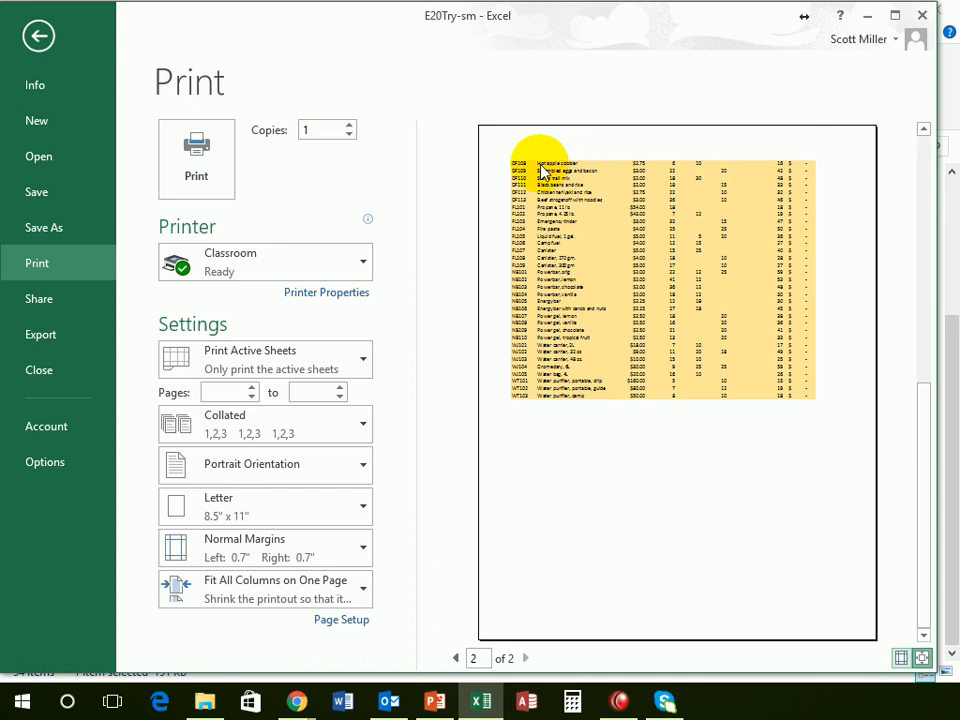
left_click(456, 658)
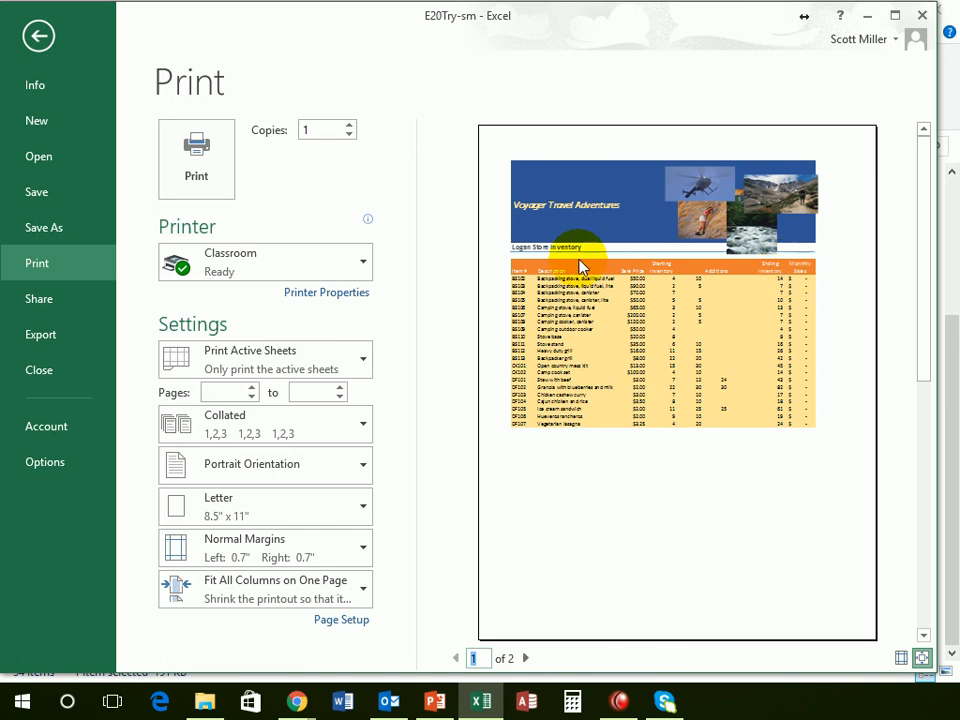
left_click(39, 38)
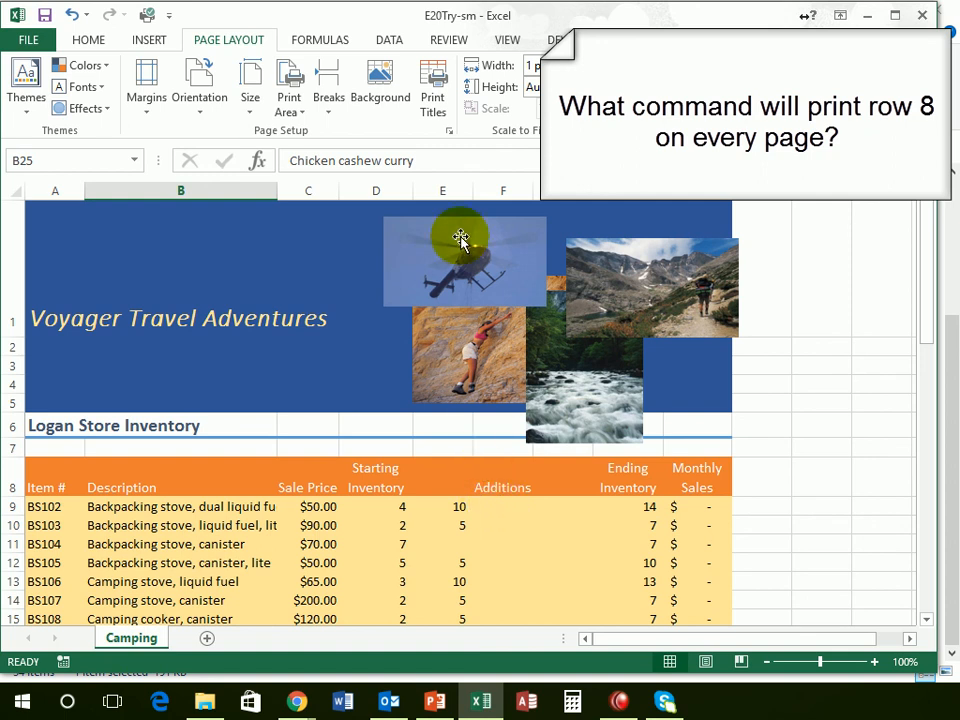
Set the column heading row, row 8, as the print title row to repeat at the top of every page.
left_click(432, 96)
left_click_drag(504, 71, 412, 73)
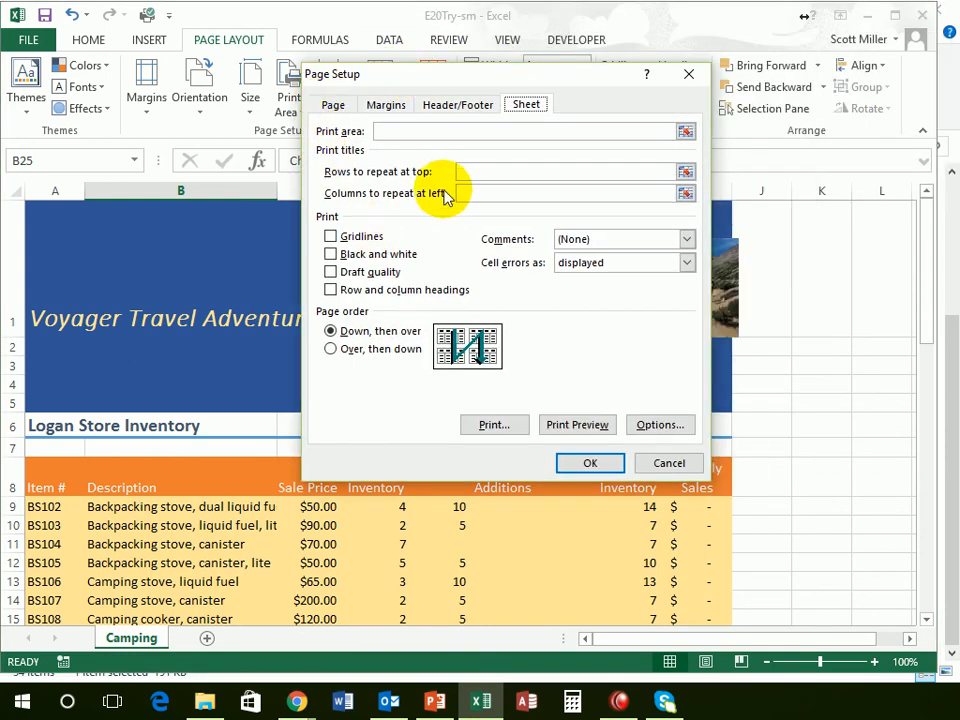
left_click(388, 134)
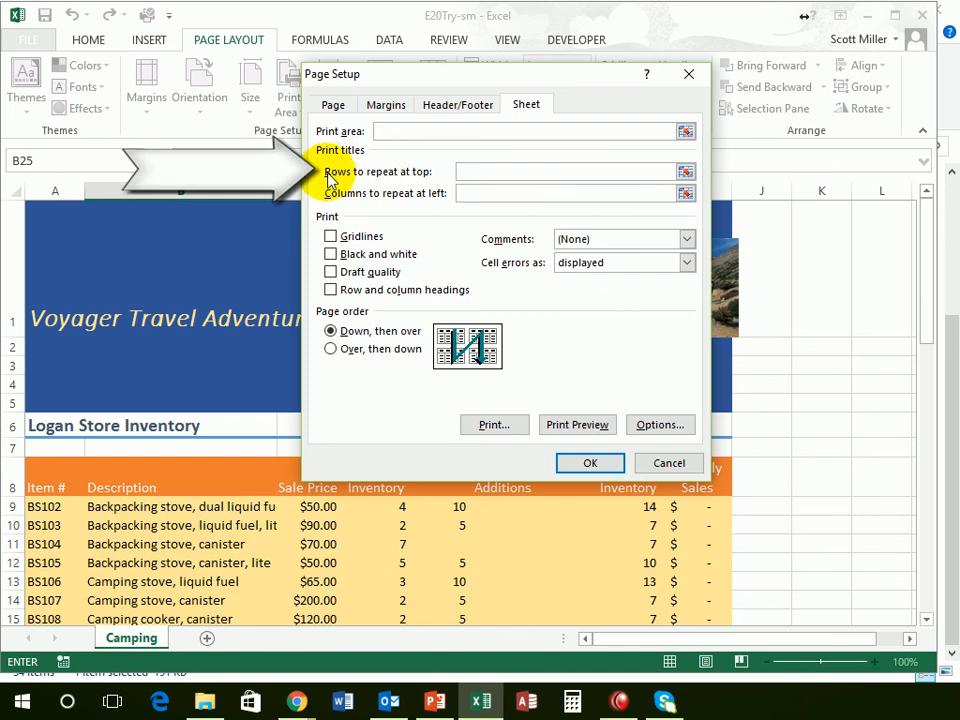
left_click(465, 171)
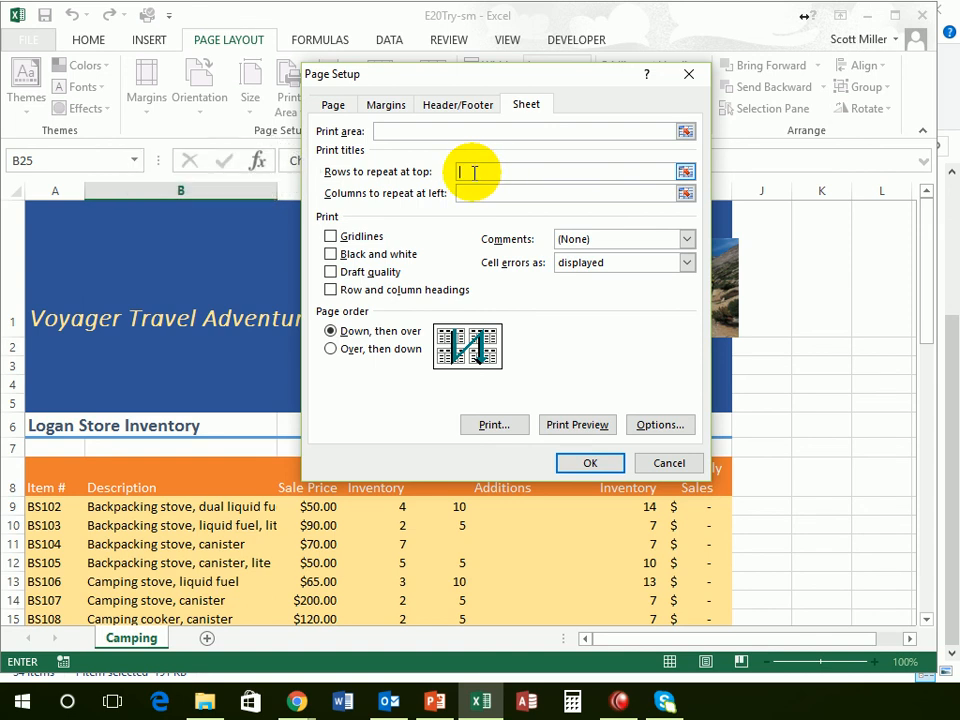
left_click(15, 484)
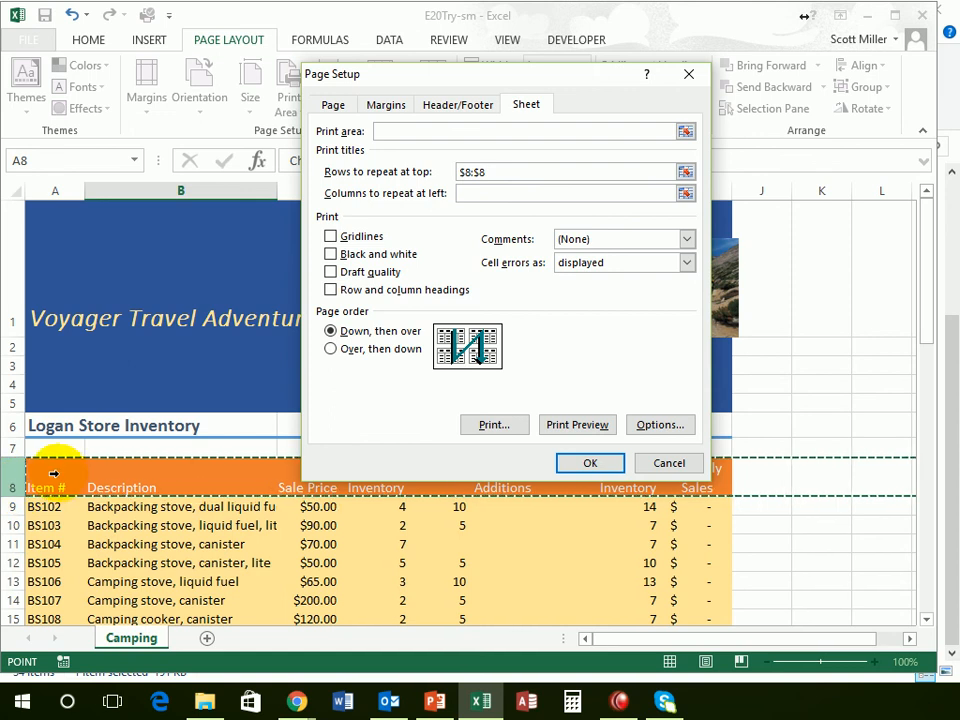
Apply the print title and check the heading row on the second page in the print preview, returning to the worksheet.
left_click(576, 436)
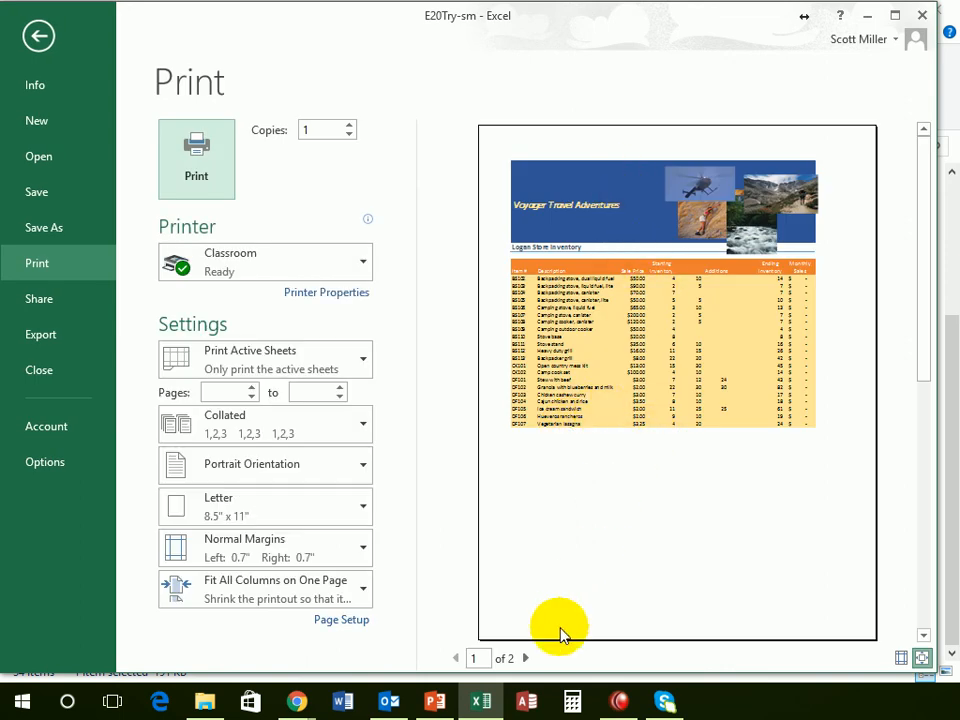
left_click(526, 659)
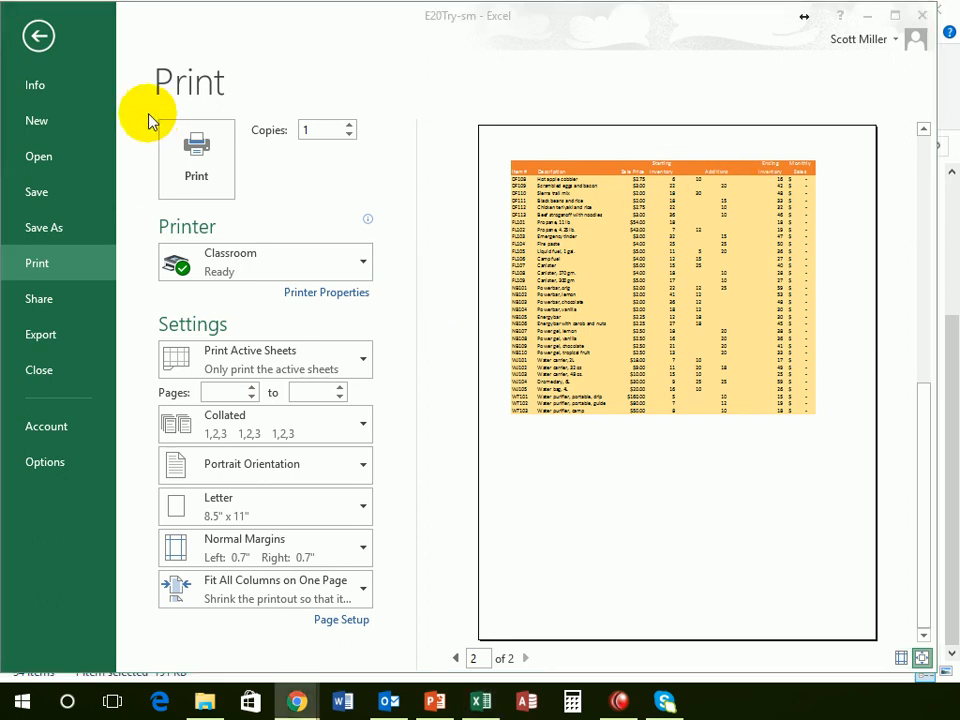
left_click(42, 46)
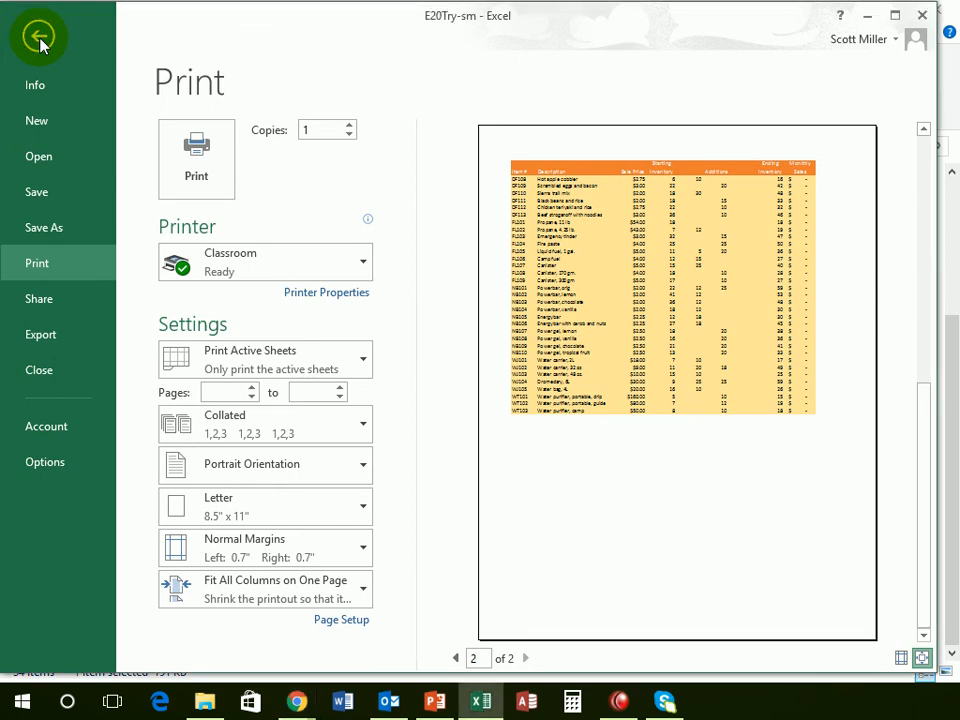
left_click(40, 40)
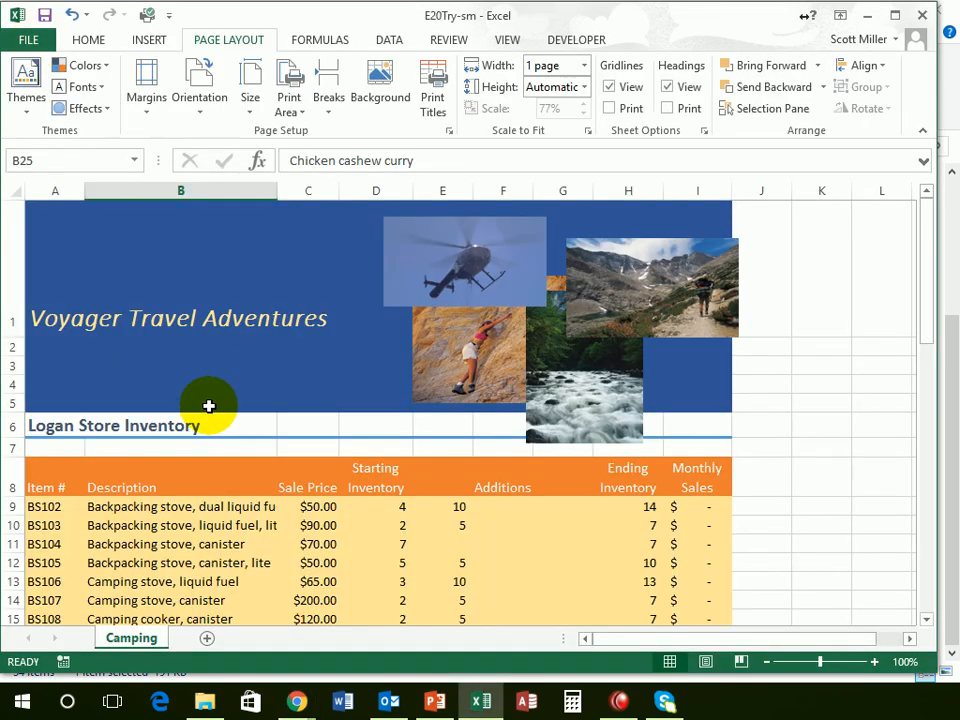
Set the range A6:I20, from the Logan Store Inventory title to the Backpacker grill row, as the print area.
scroll(205, 406, "down", 2)
scroll(204, 405, "up", 2)
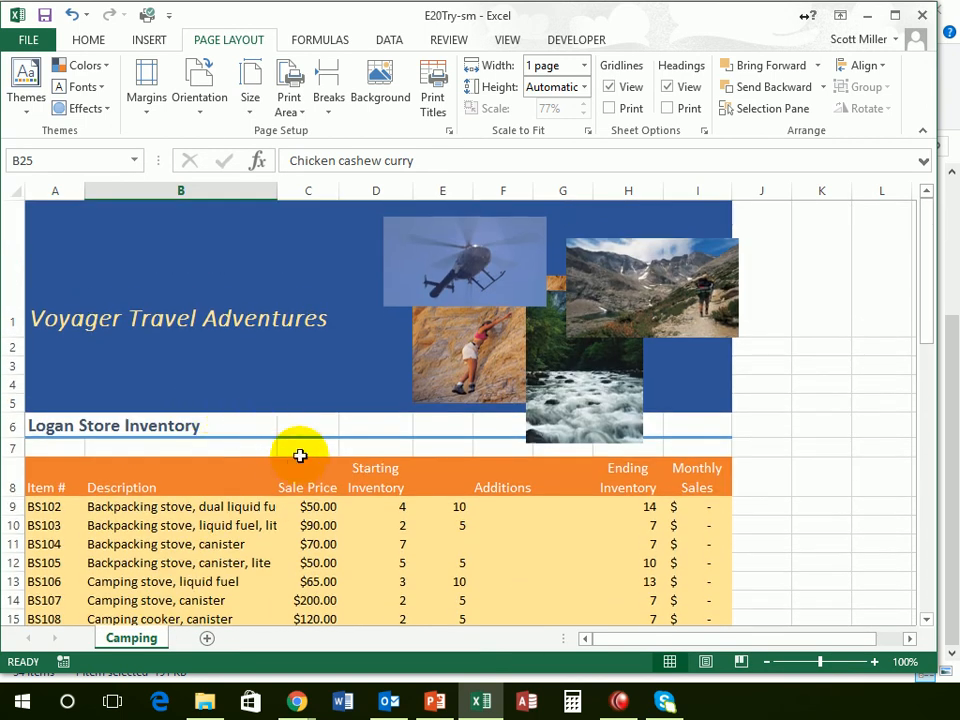
scroll(233, 434, "down", 1)
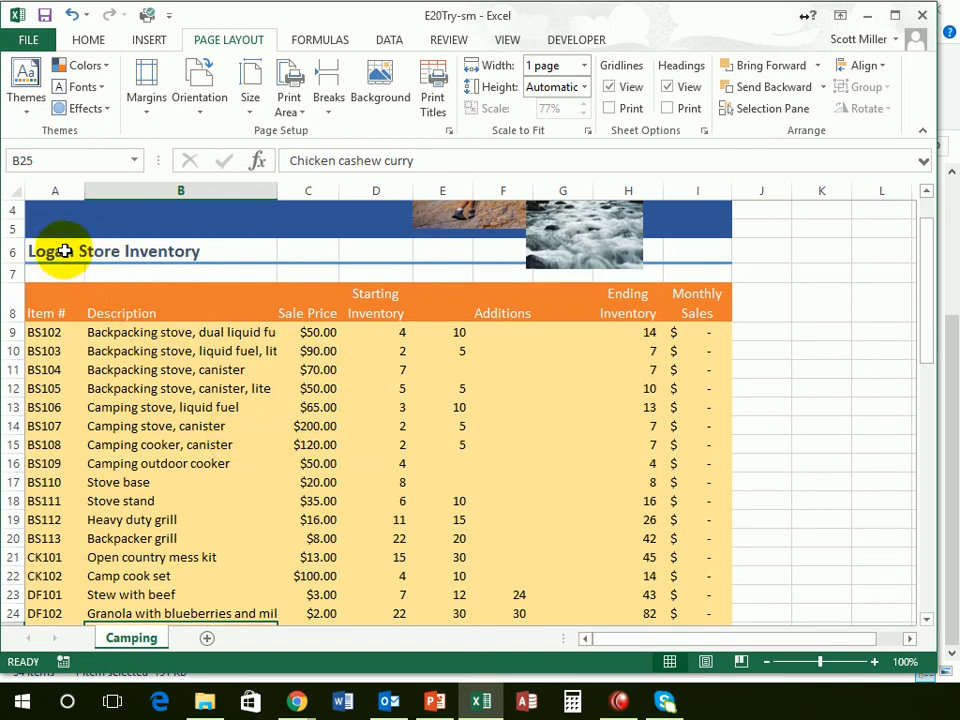
left_click_drag(60, 251, 699, 532)
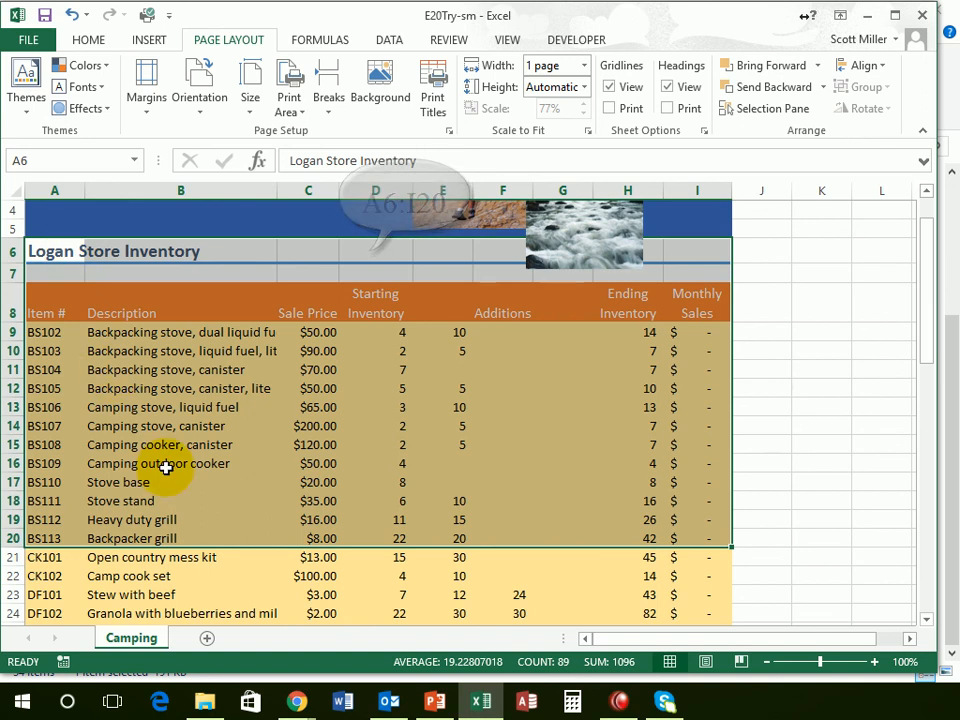
left_click(291, 110)
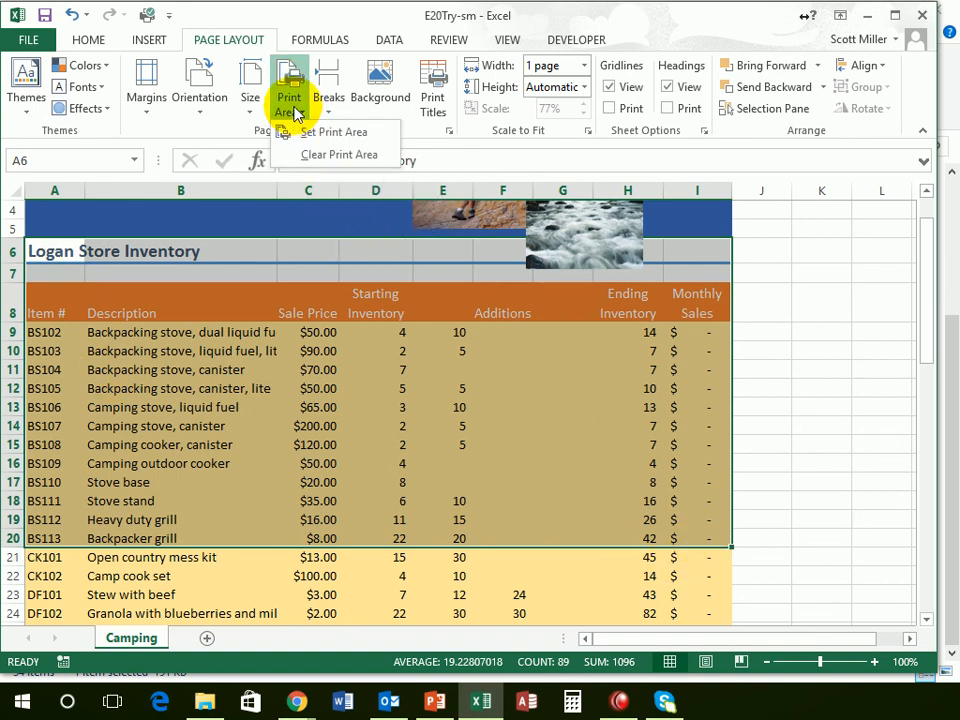
left_click(308, 133)
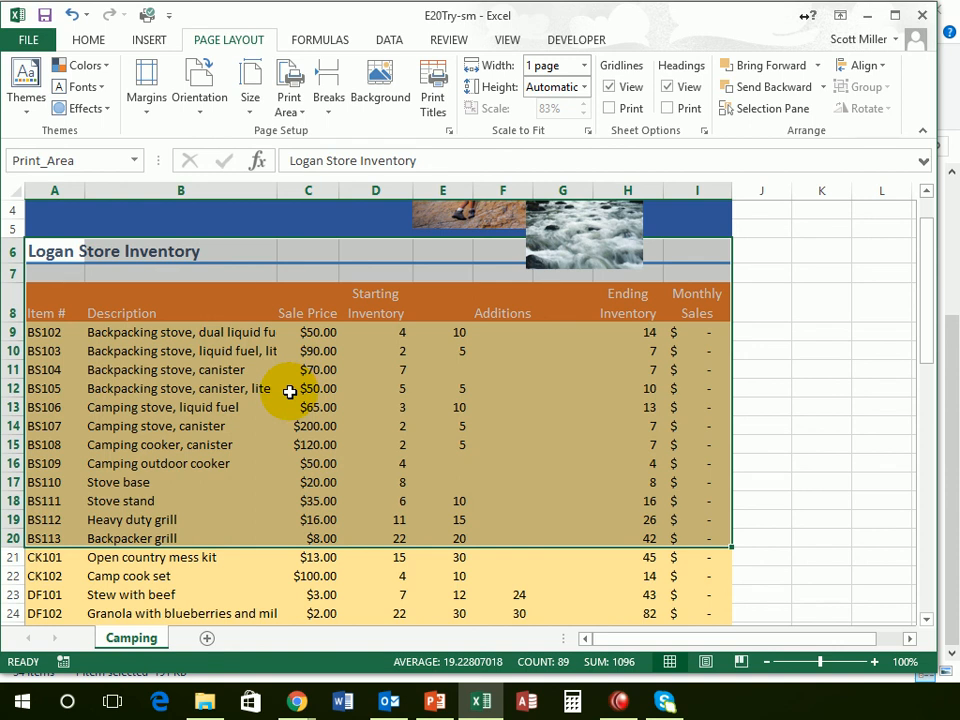
scroll(289, 392, "down", 5)
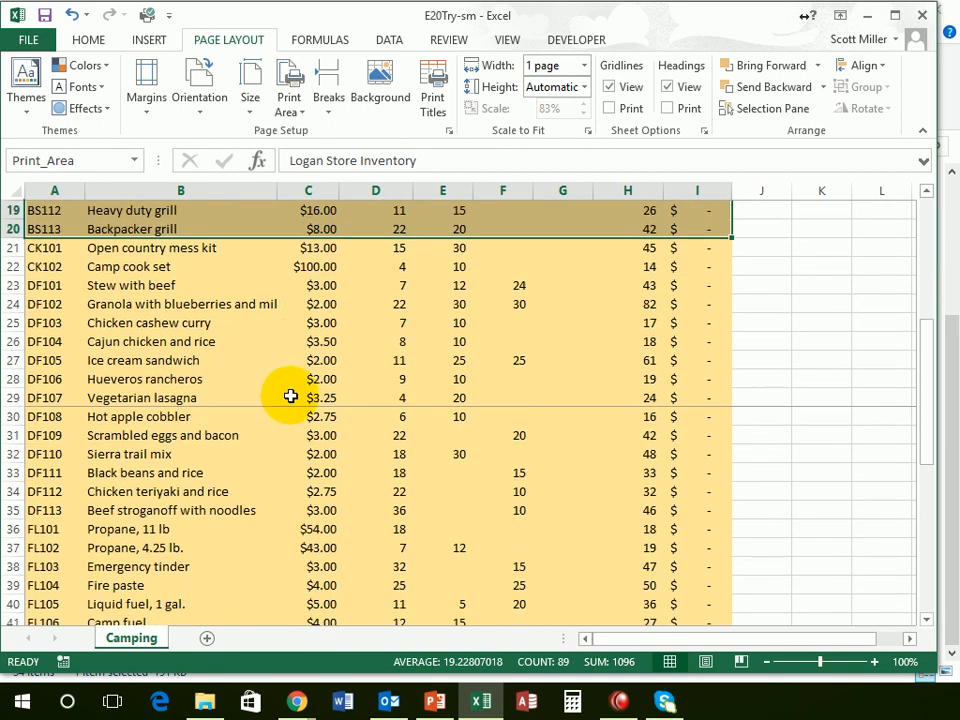
Add the range A30:I40, from the Hot apple cobbler row to the Liquid fuel row, to the existing print area.
left_click_drag(77, 416, 709, 573)
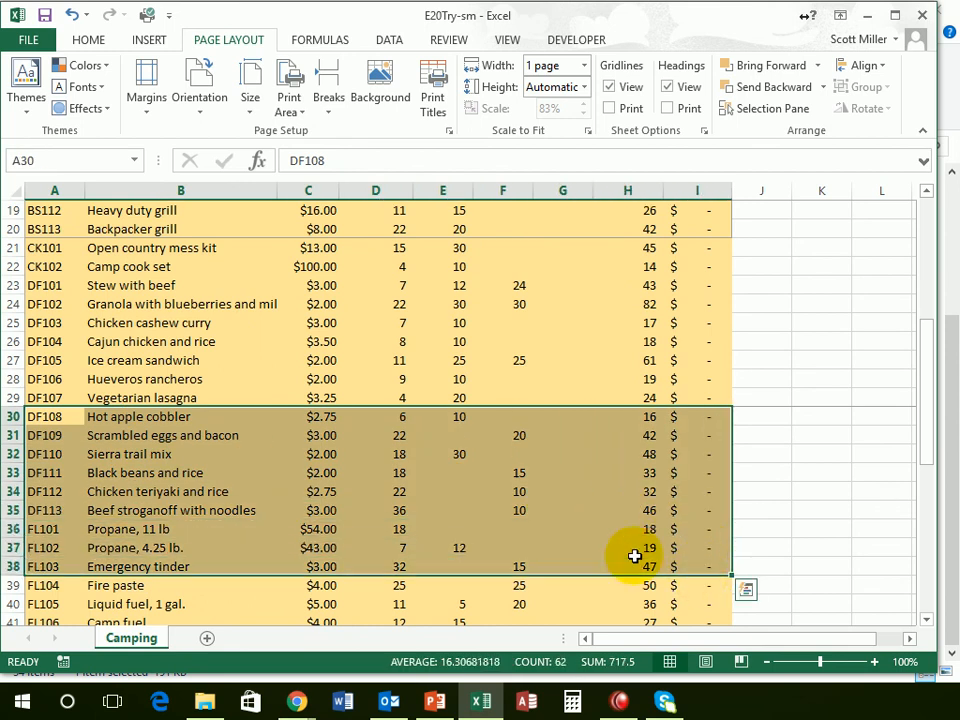
left_click(52, 416)
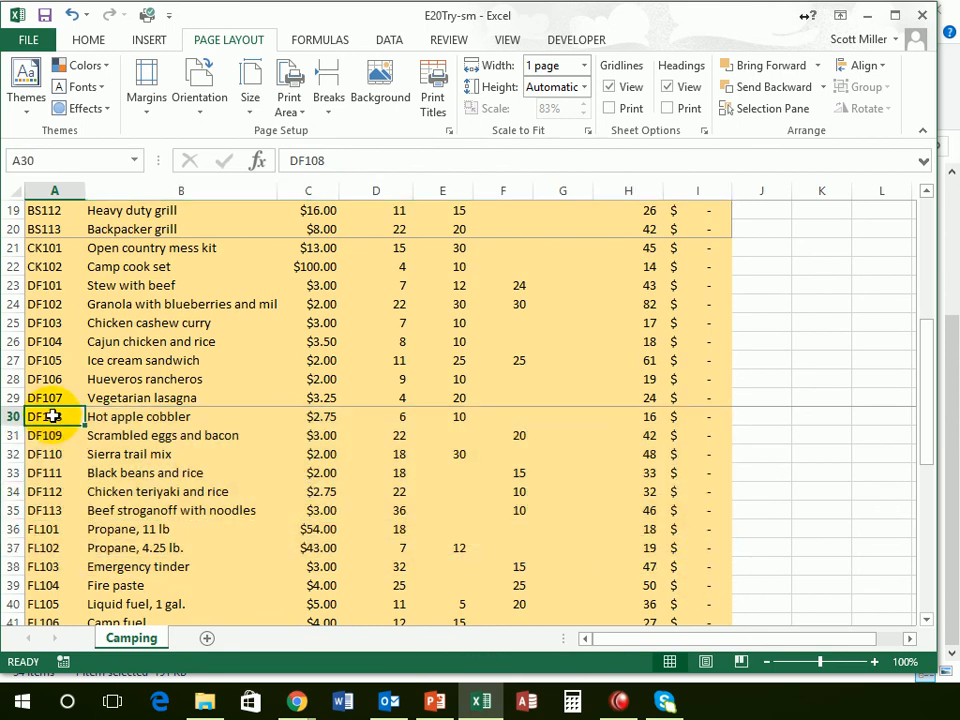
left_click_drag(51, 416, 697, 601)
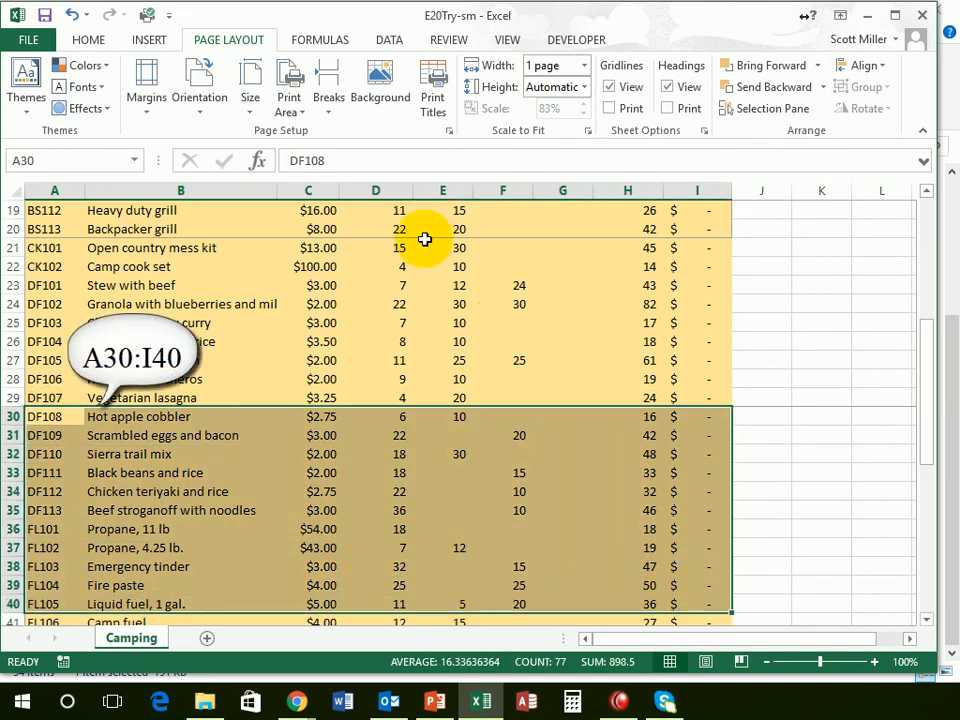
left_click(288, 110)
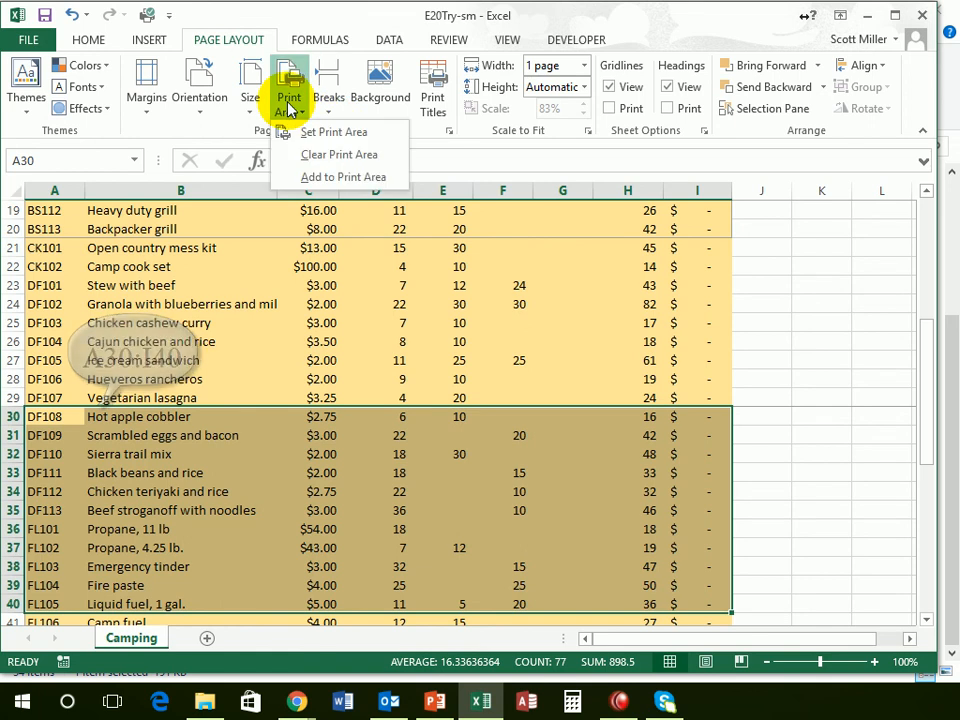
left_click(321, 179)
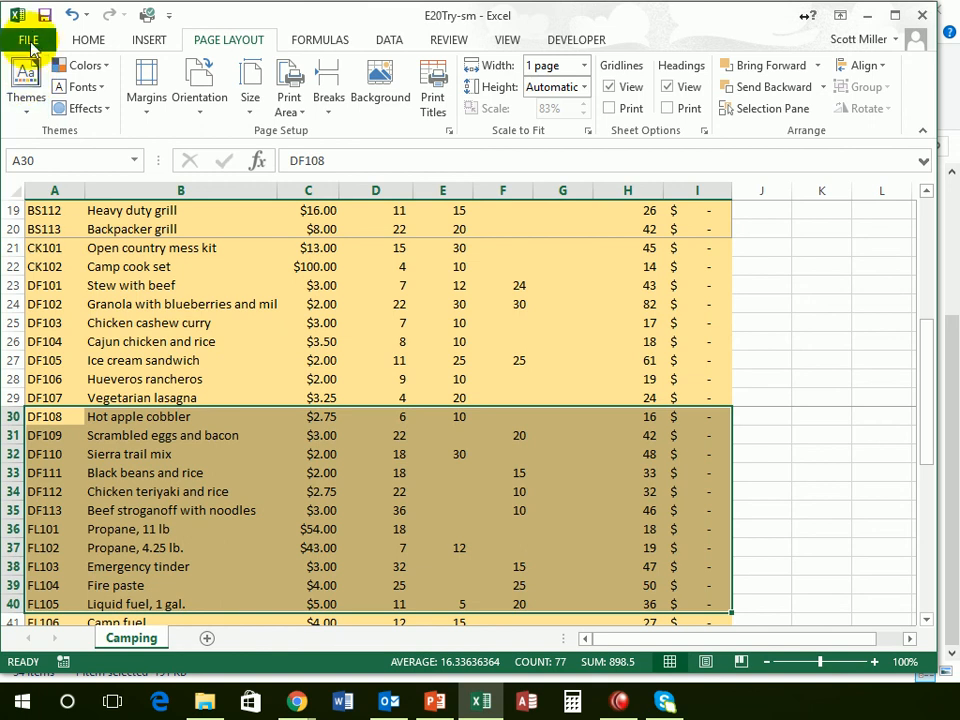
Check both pages of the print area in the print preview and return to the worksheet.
left_click(32, 40)
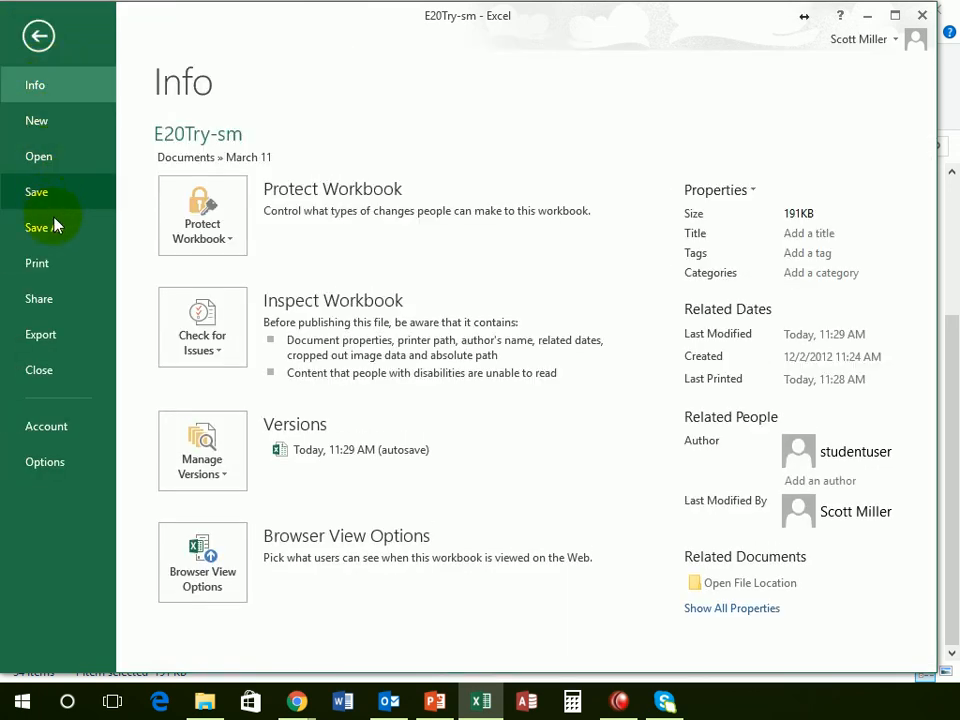
left_click(47, 274)
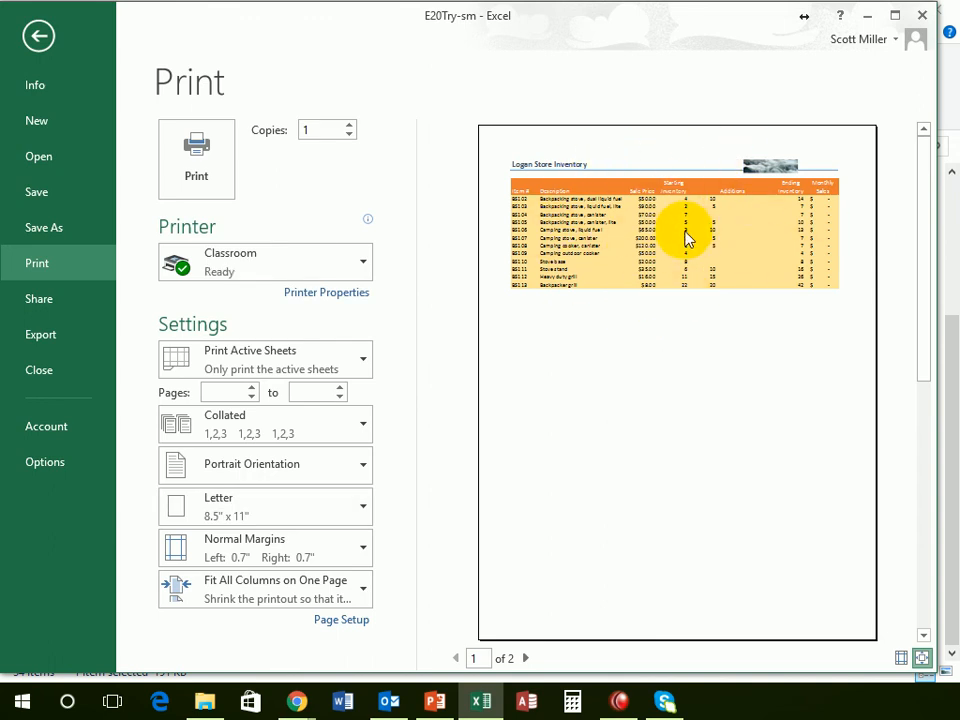
left_click(527, 658)
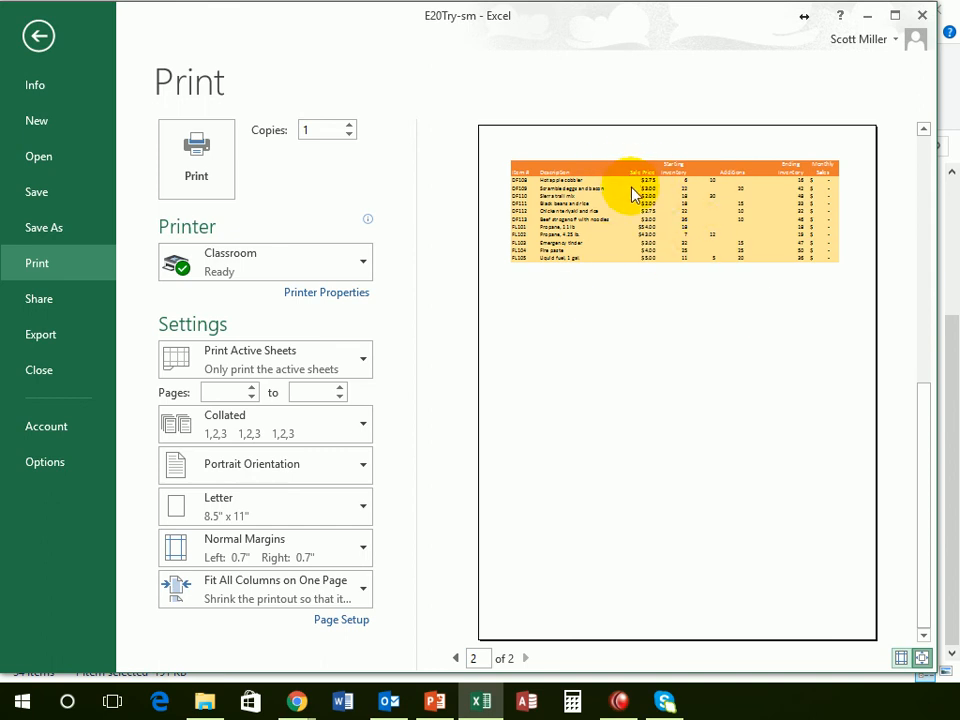
left_click(40, 35)
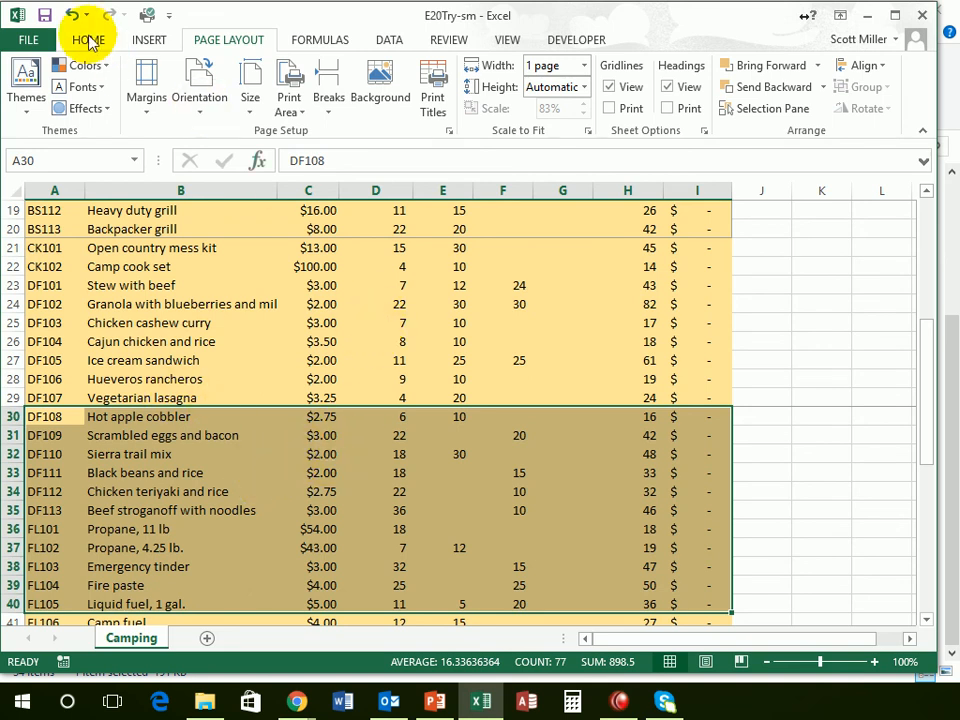
Save the E20Try-sm workbook and close it.
left_click(44, 14)
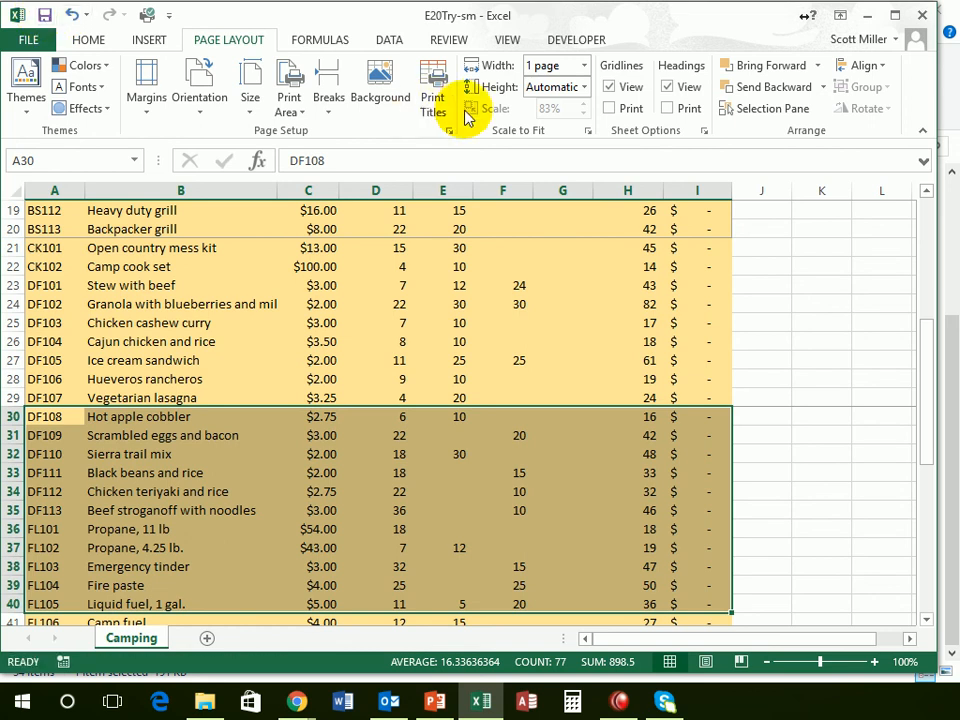
left_click(923, 14)
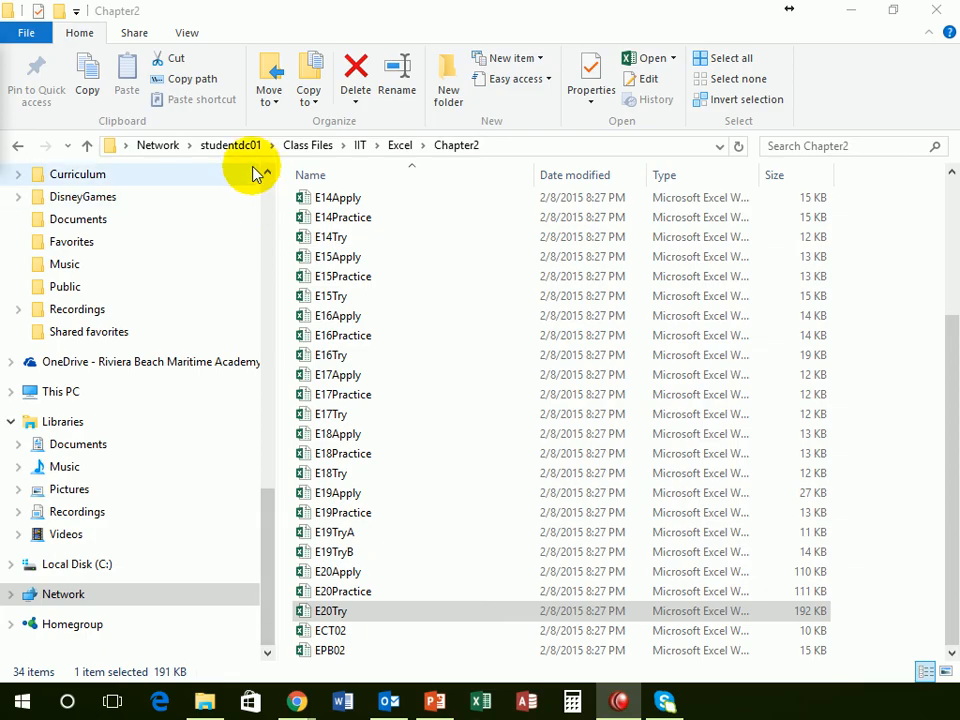